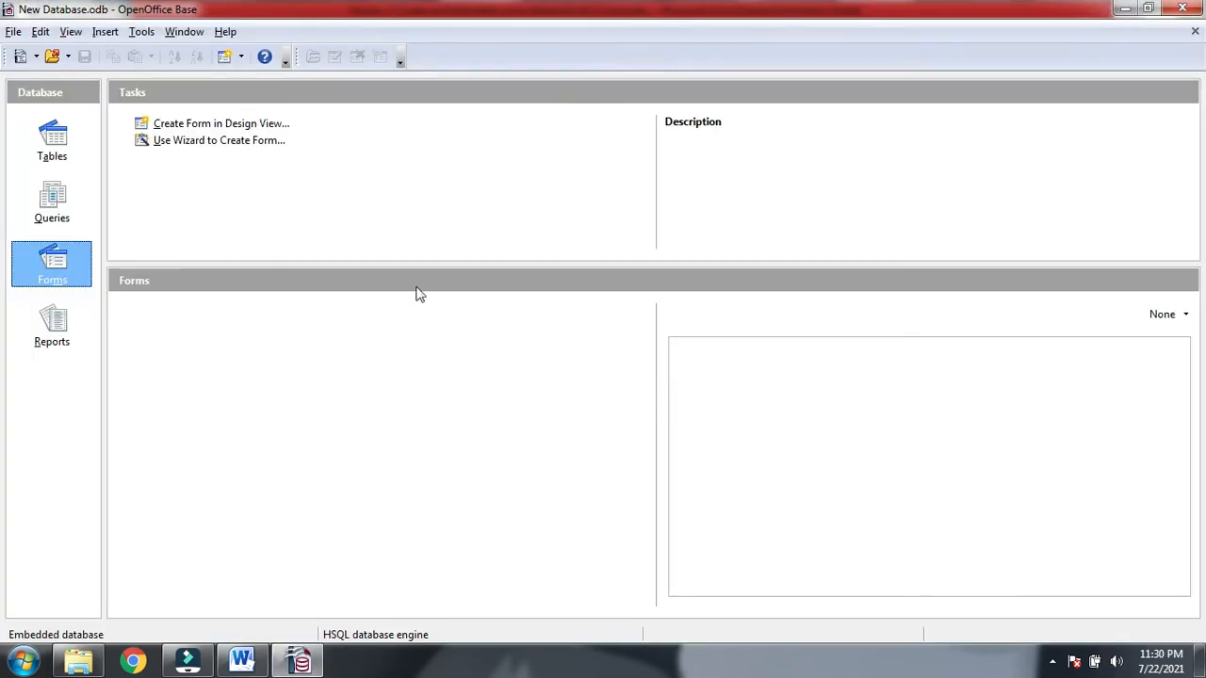
- Close the New Database.odb window from its Forms panel
left_click(1183, 8)
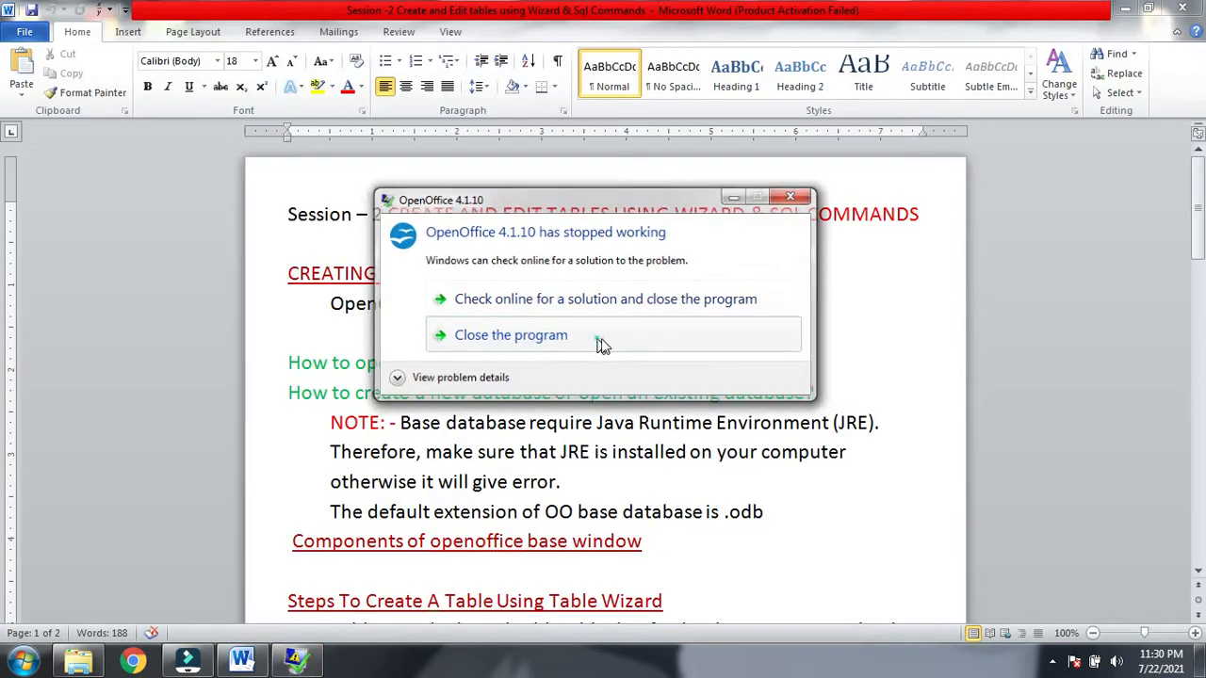
- Dismiss the crash message, minimize the Word notes and launch OpenOffice 4.1.10
left_click(603, 339)
left_click(1125, 8)
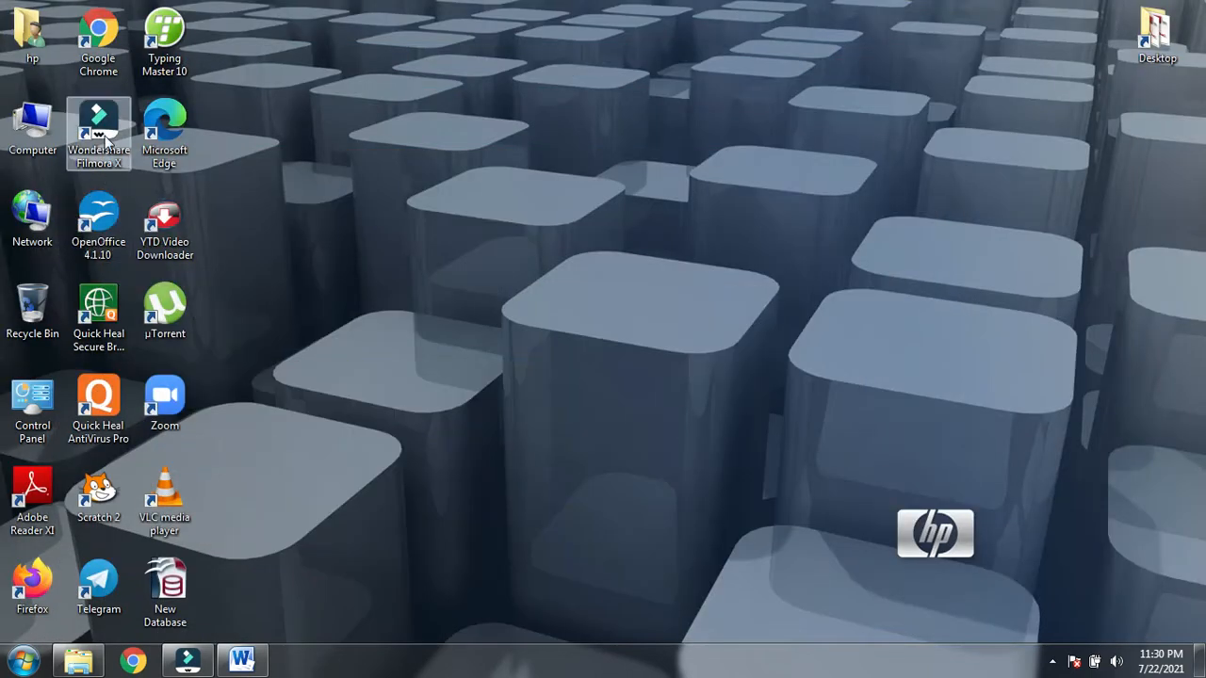
double_click(98, 226)
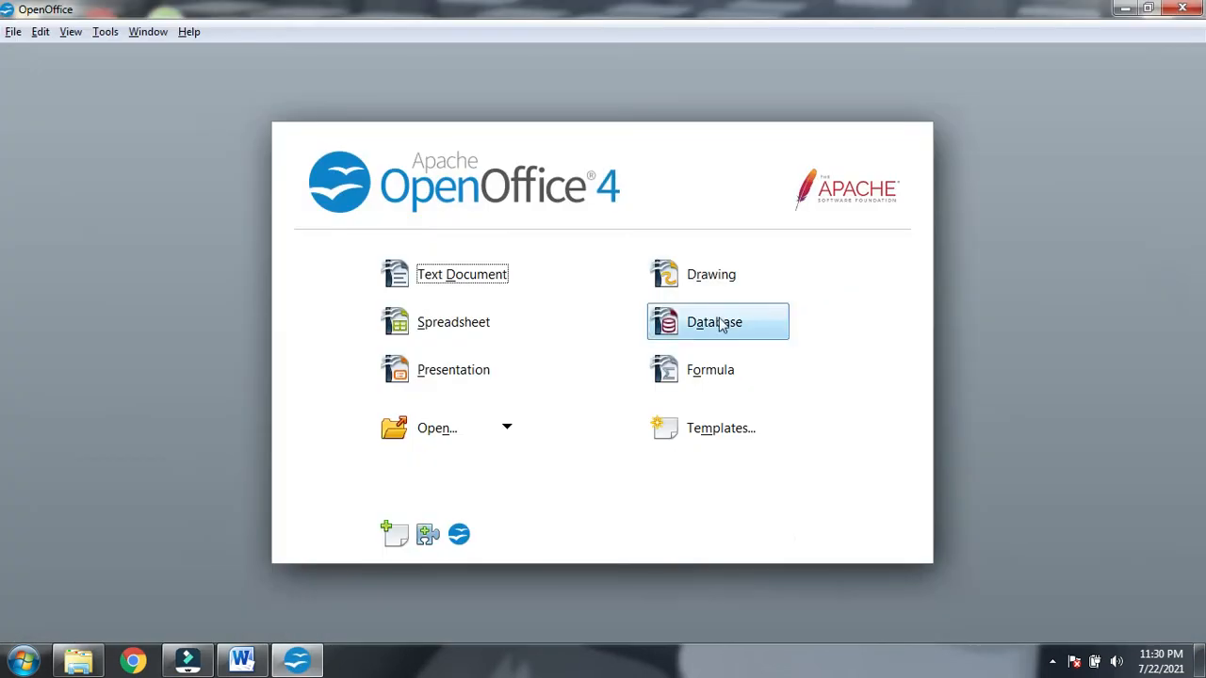
- Create a new database in the Database Wizard without registering it, and finish
left_click(718, 323)
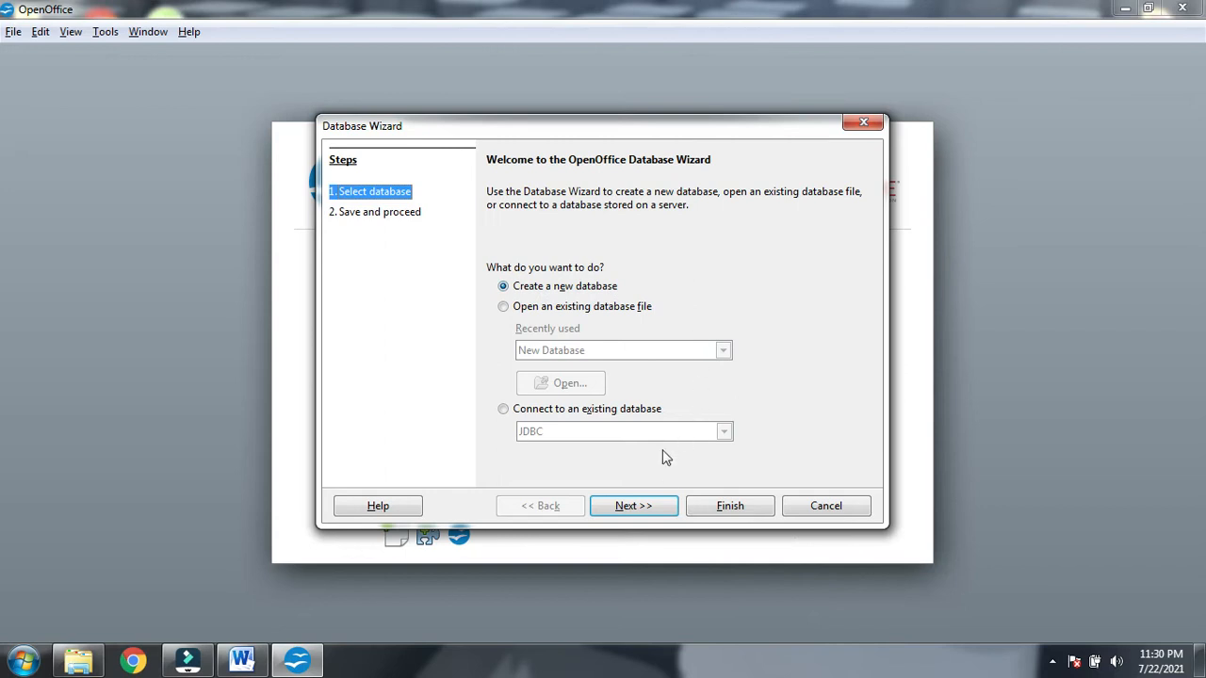
left_click(618, 511)
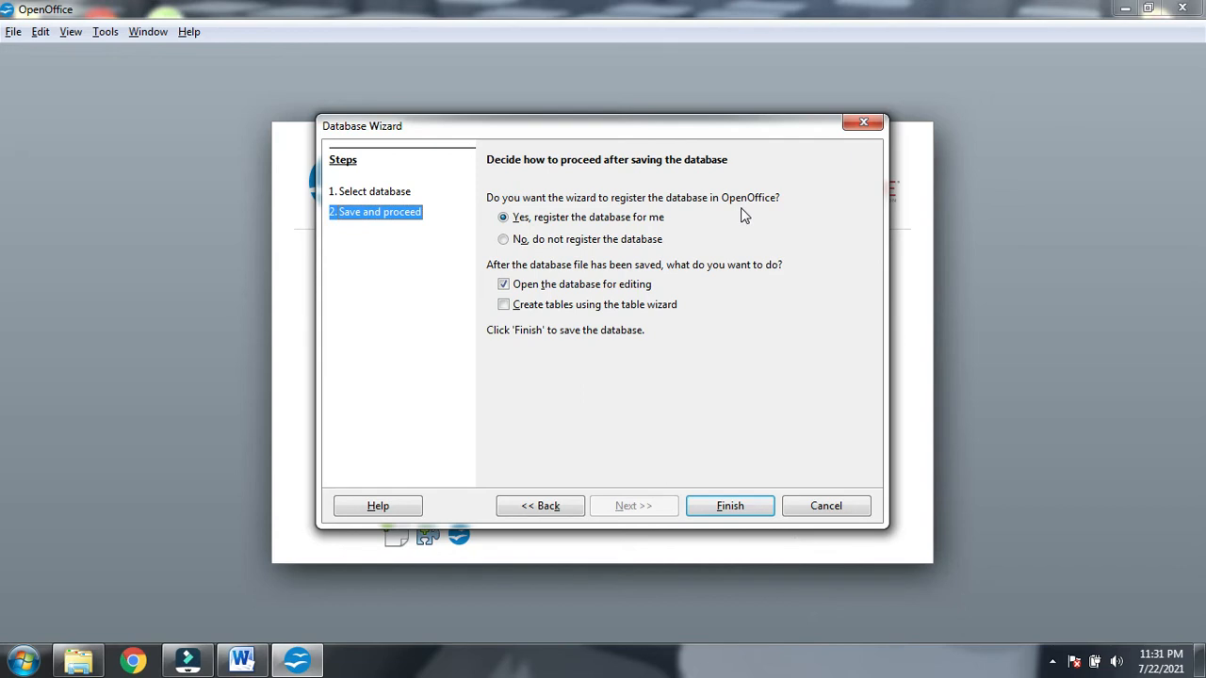
left_click(538, 244)
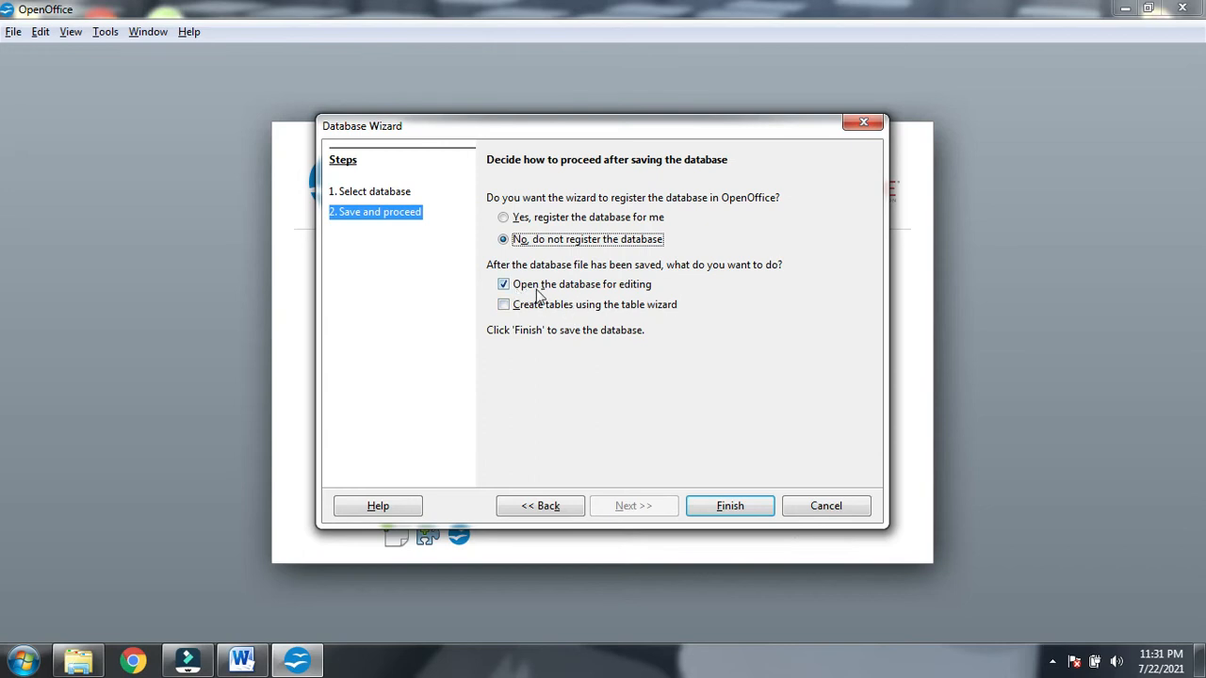
left_click(716, 510)
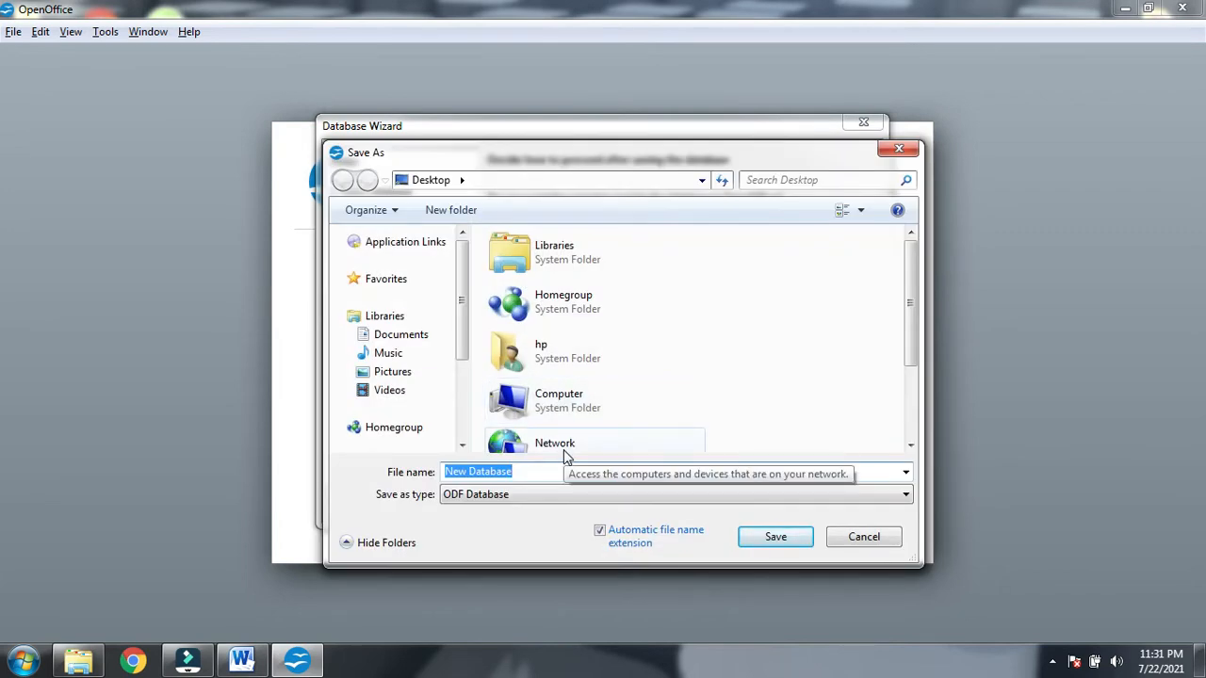
- Save the database as class10.odb, then bring the Word notes back up
key("BackSpace")
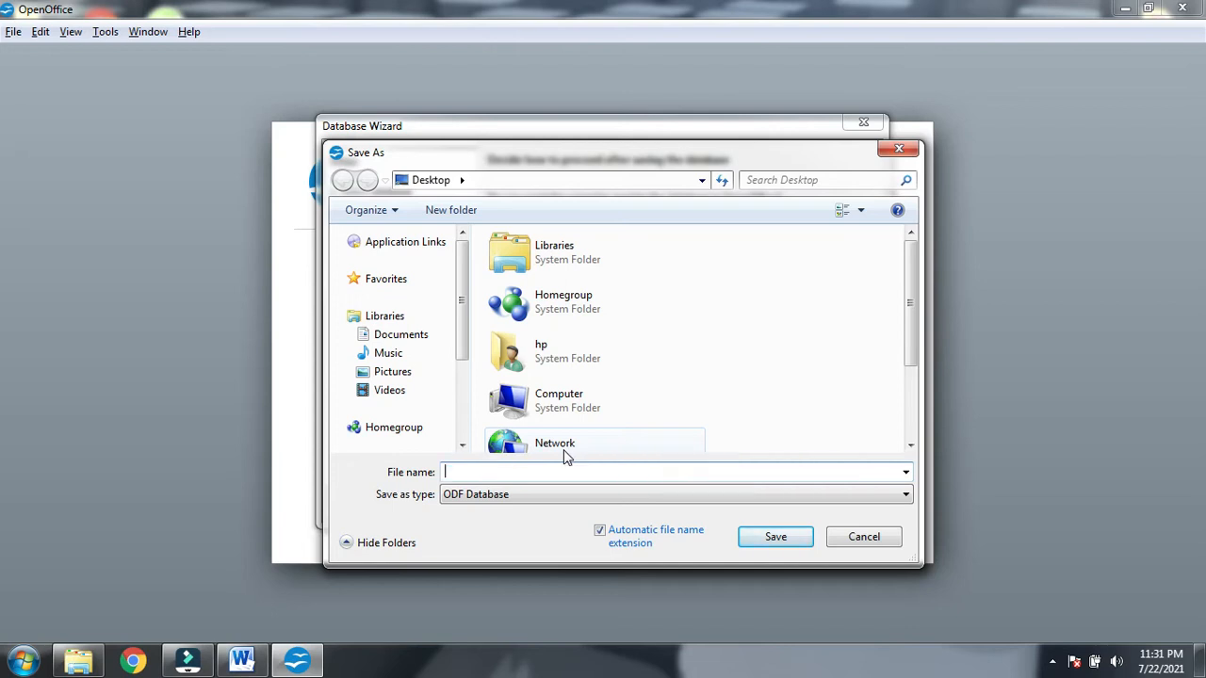
type("class10")
left_click(765, 541)
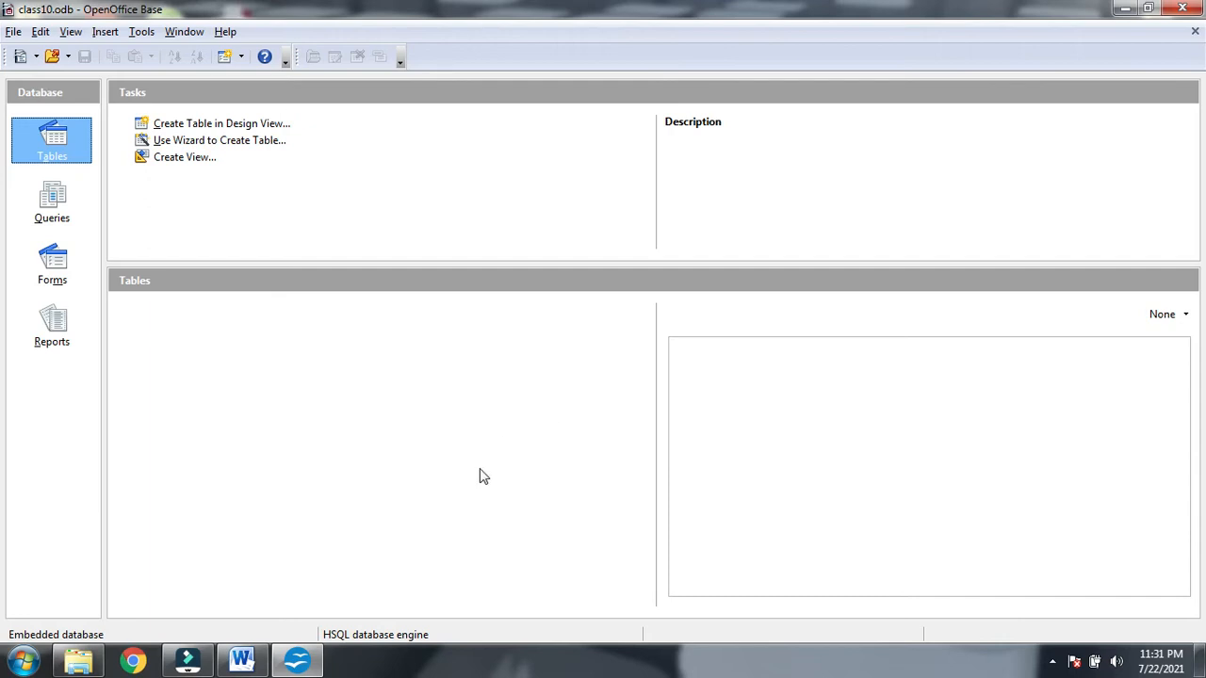
left_click(242, 661)
scroll(538, 475, "down", 1)
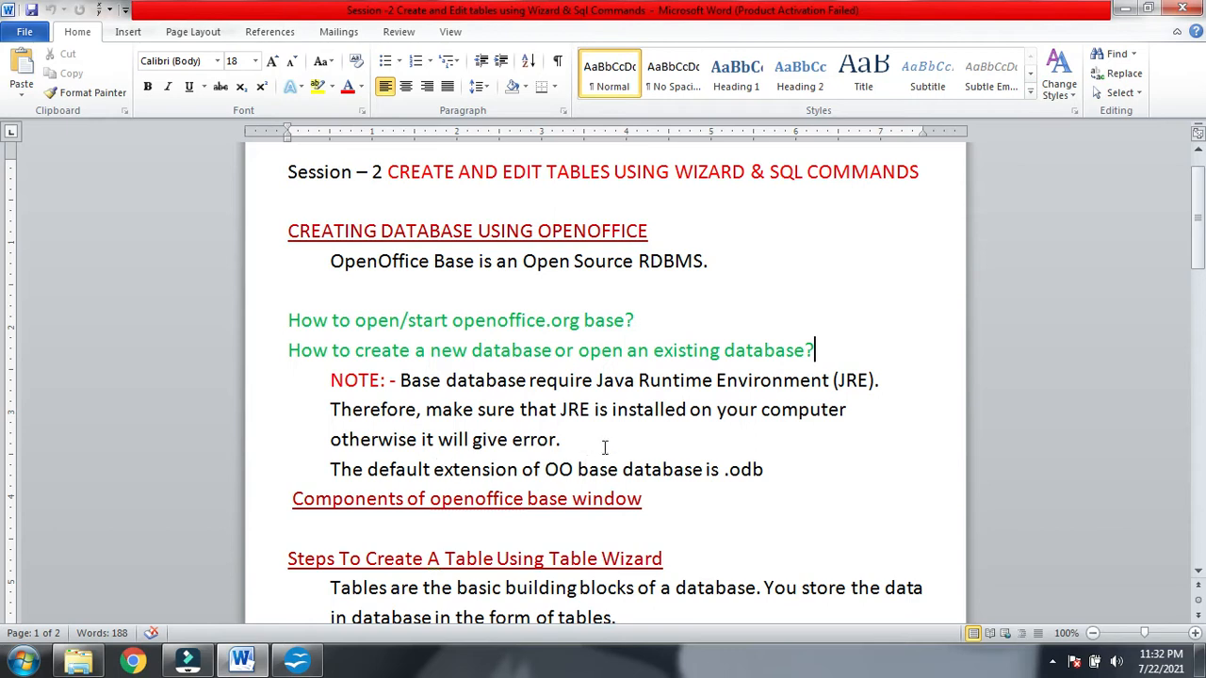
- Highlight the notes on the Java Runtime Environment requirement and the default .odb extension
left_click(401, 380)
left_click_drag(401, 381, 879, 381)
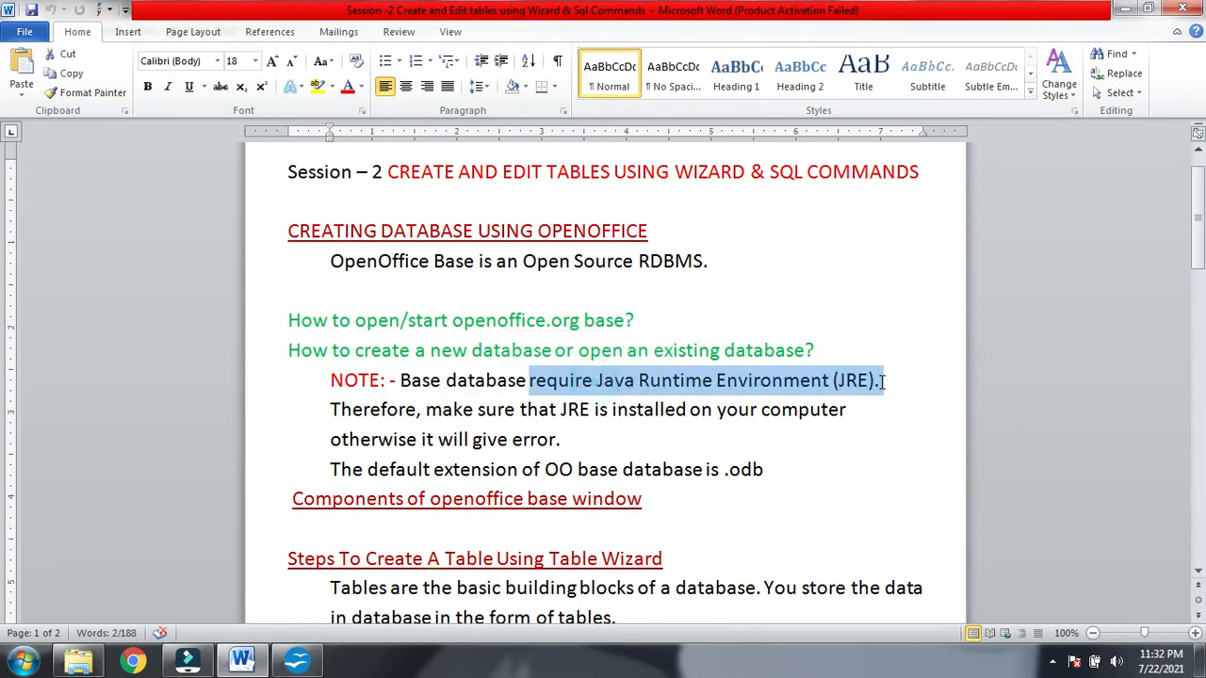
left_click(886, 390)
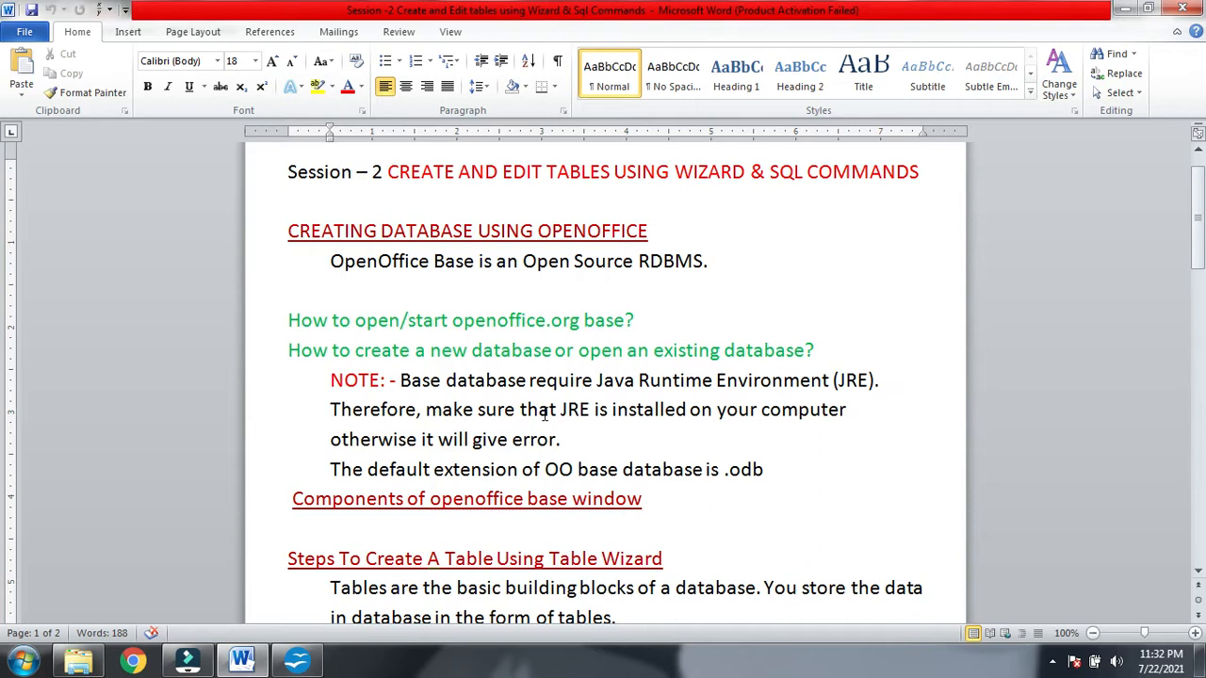
left_click(562, 439)
left_click_drag(332, 468, 779, 487)
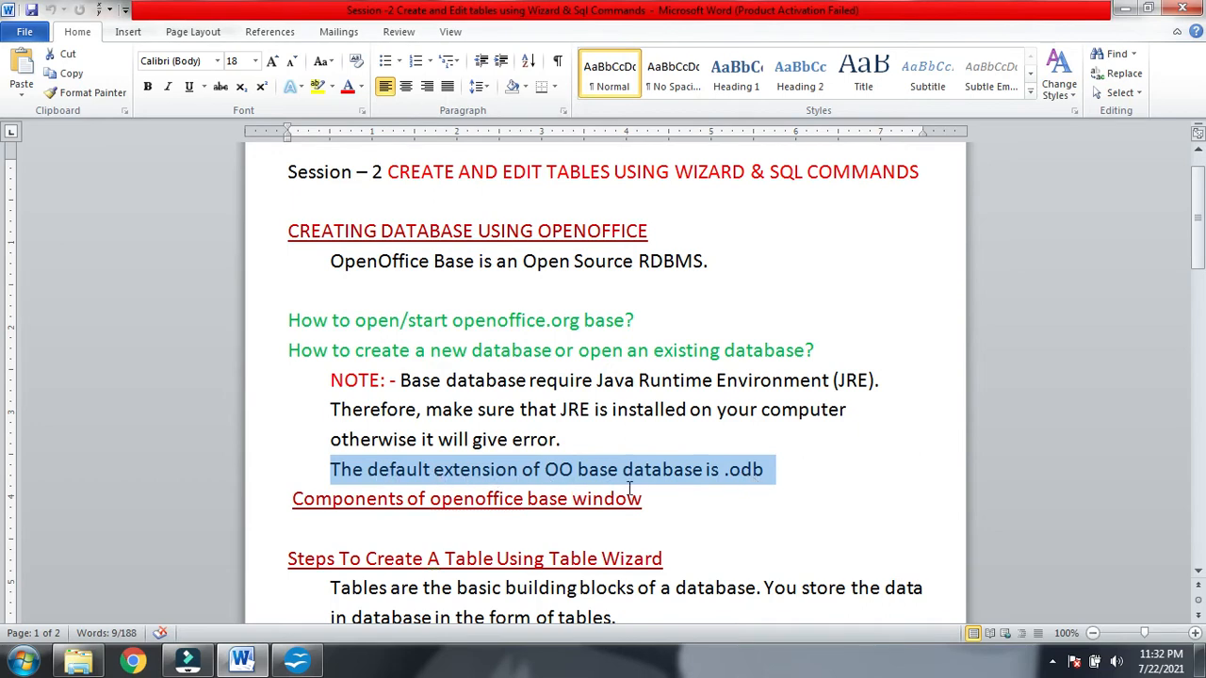
left_click(795, 473)
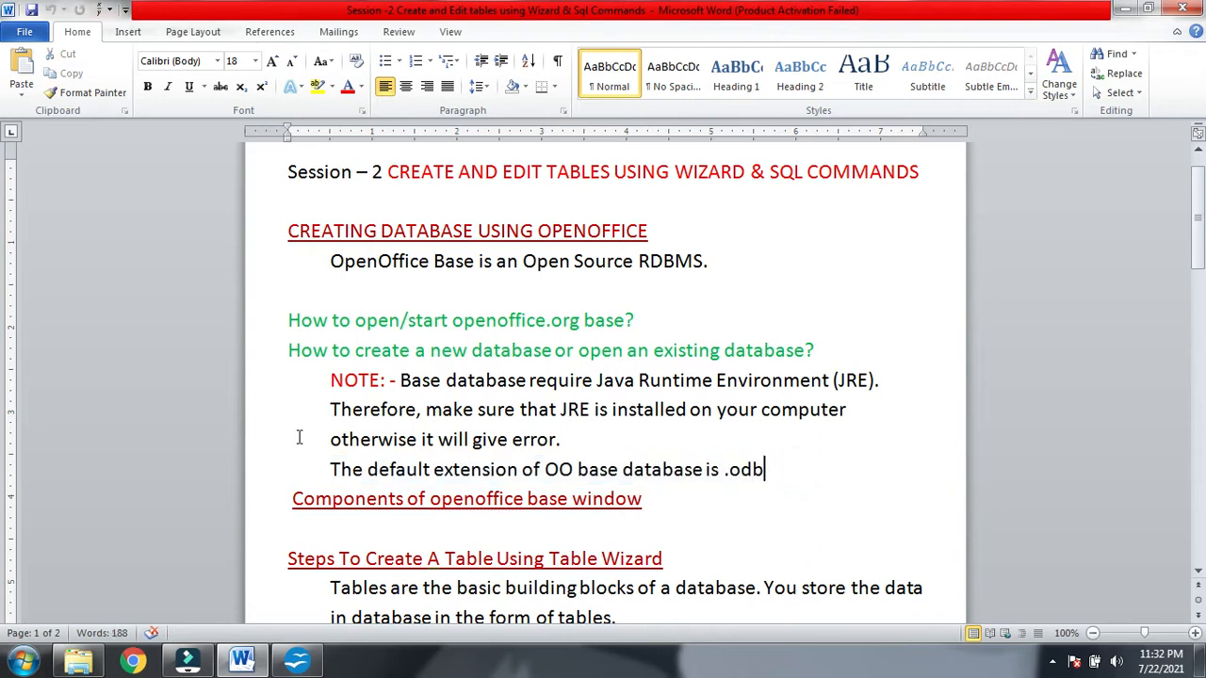
- Underline the 'Components of openoffice base window' heading in the notes
left_click_drag(292, 502, 636, 510)
key("ctrl+u")
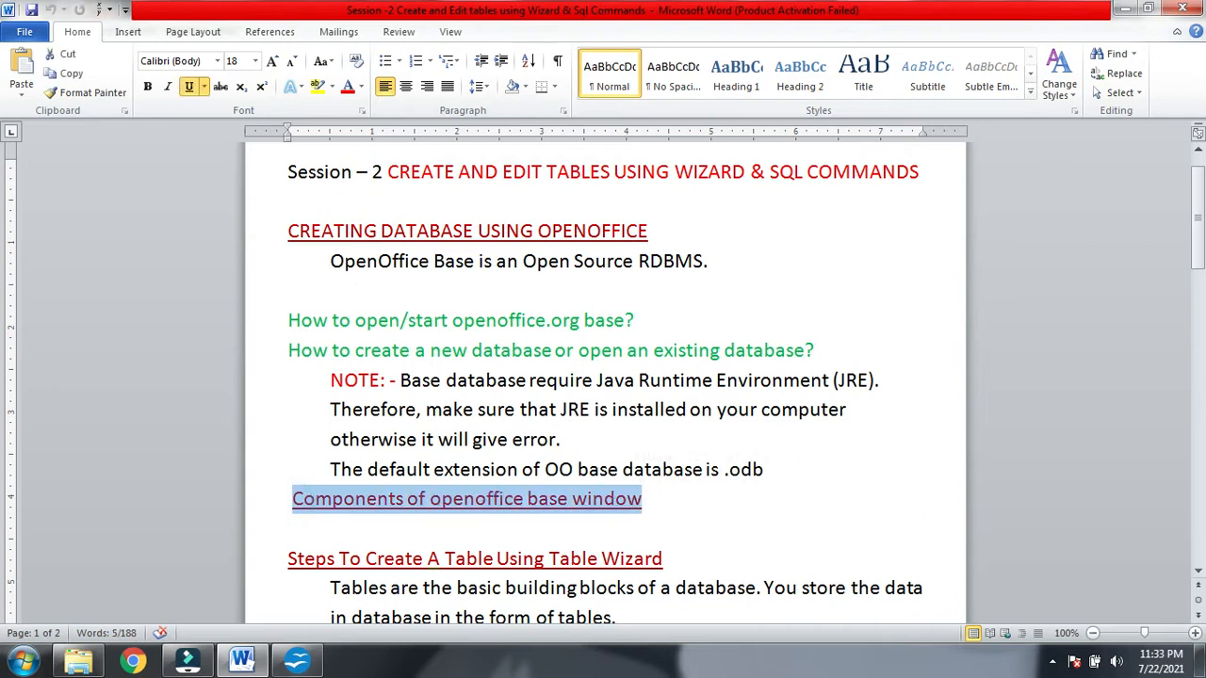
left_click(1052, 661)
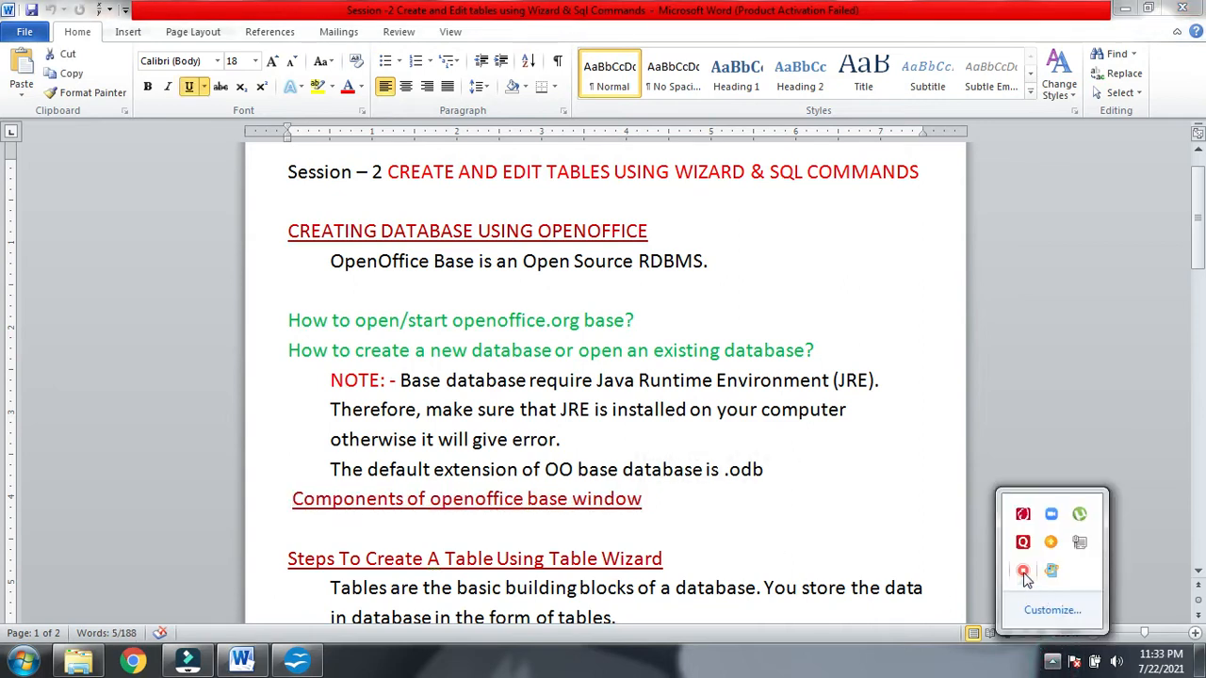
left_click(668, 504)
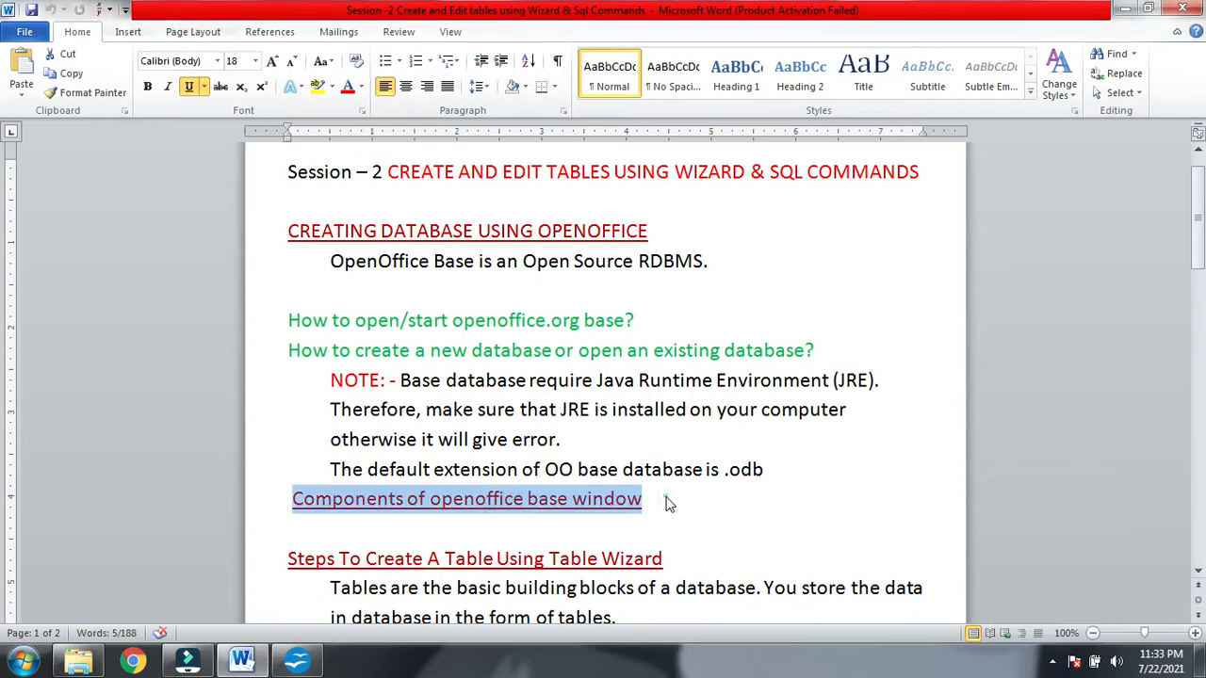
left_click(665, 503)
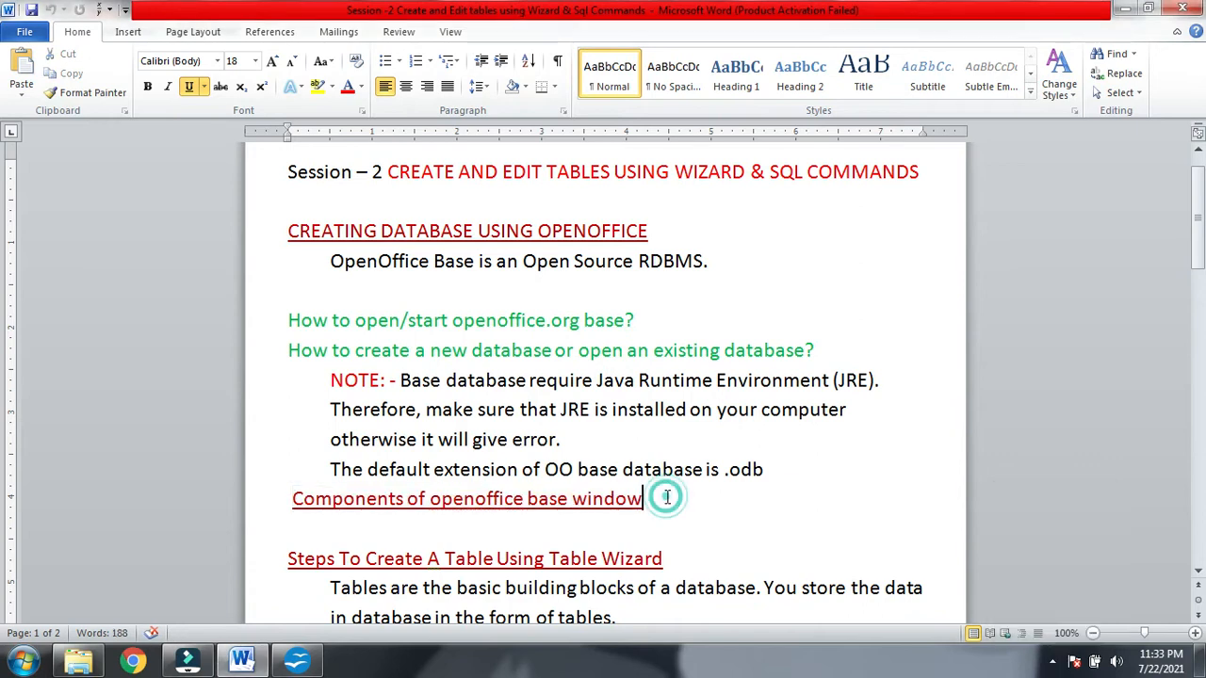
- Show class10.odb's Queries, Forms and Reports panels, then return to the empty Tables panel
left_click(298, 660)
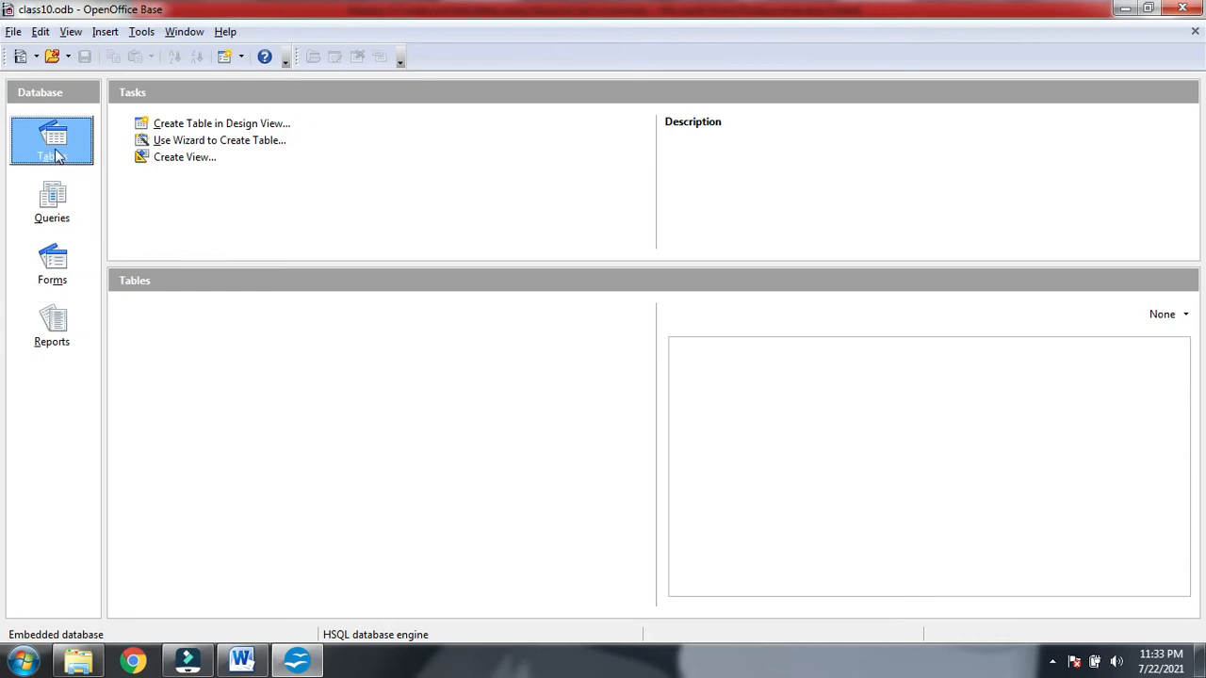
left_click(64, 200)
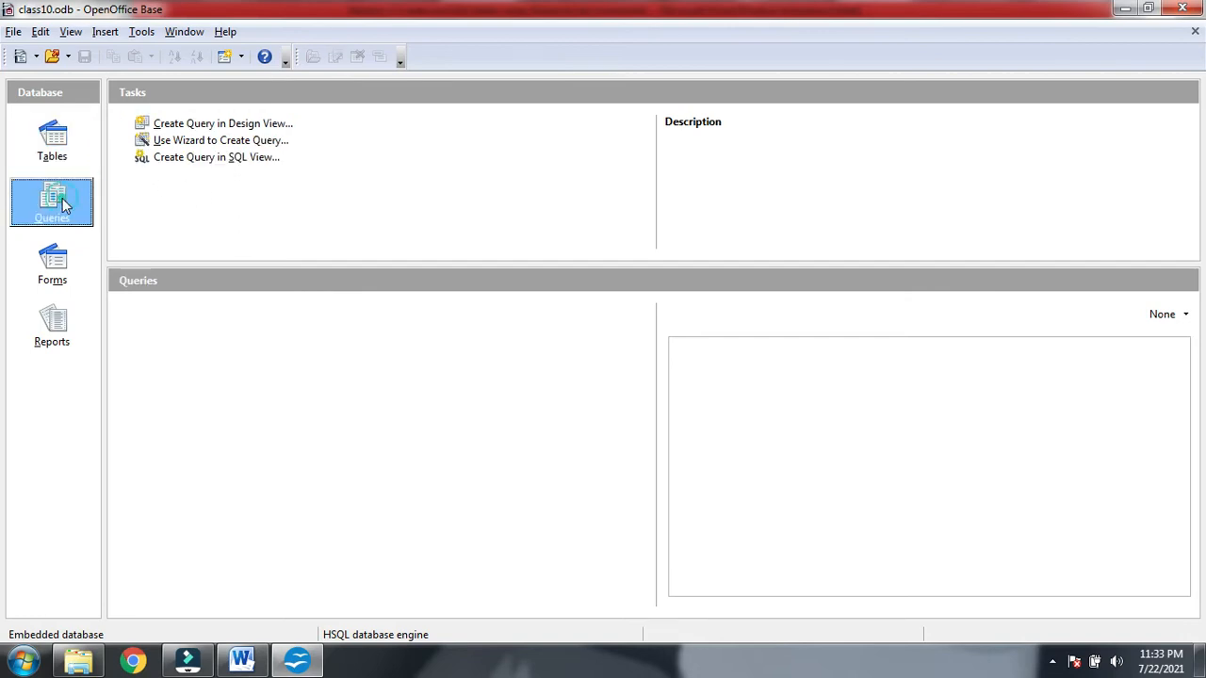
left_click(47, 275)
left_click(57, 332)
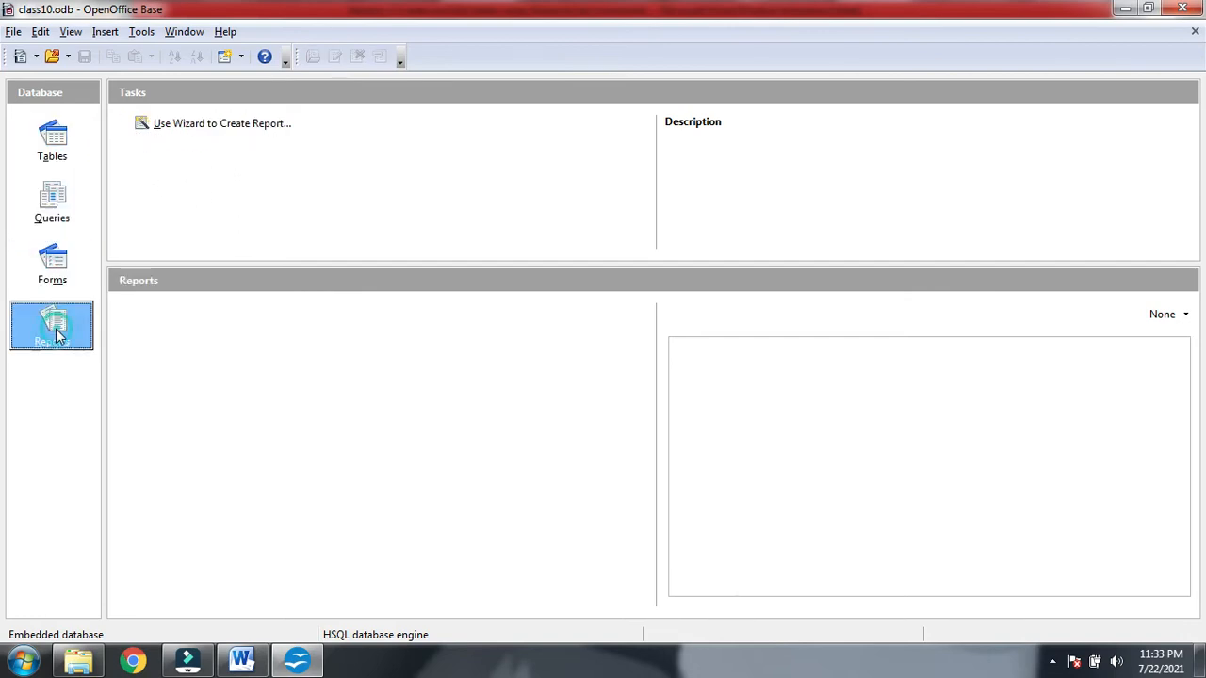
left_click(54, 156)
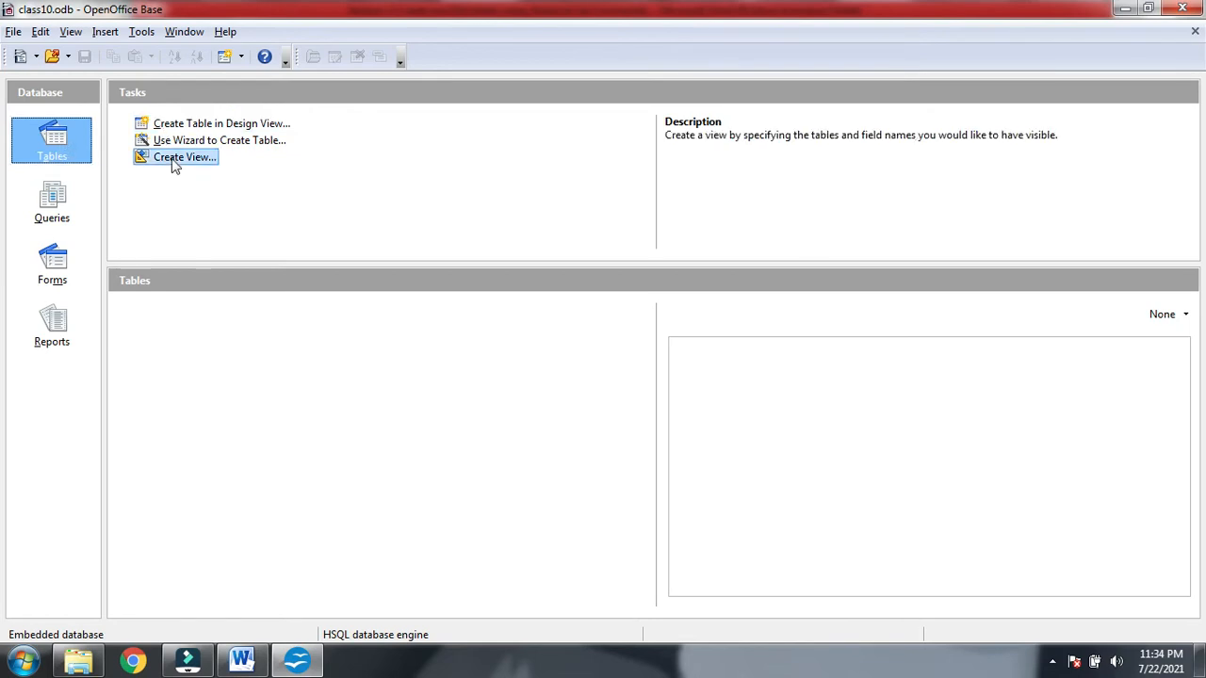
left_click(70, 205)
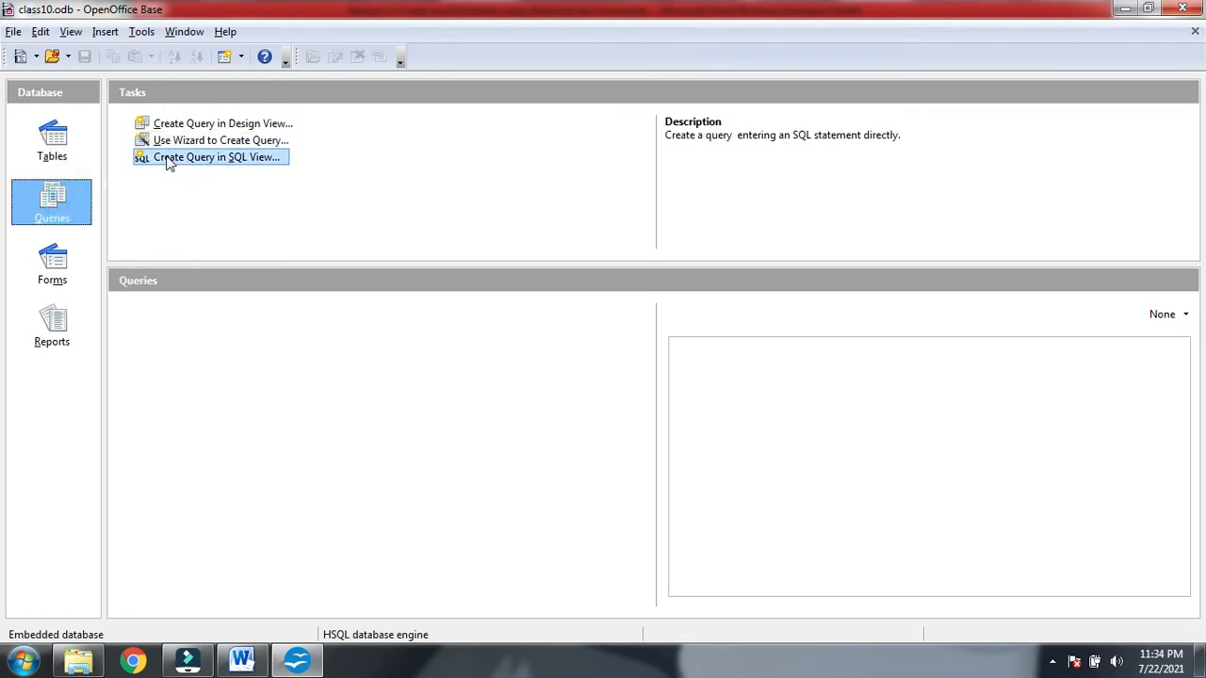
left_click(65, 266)
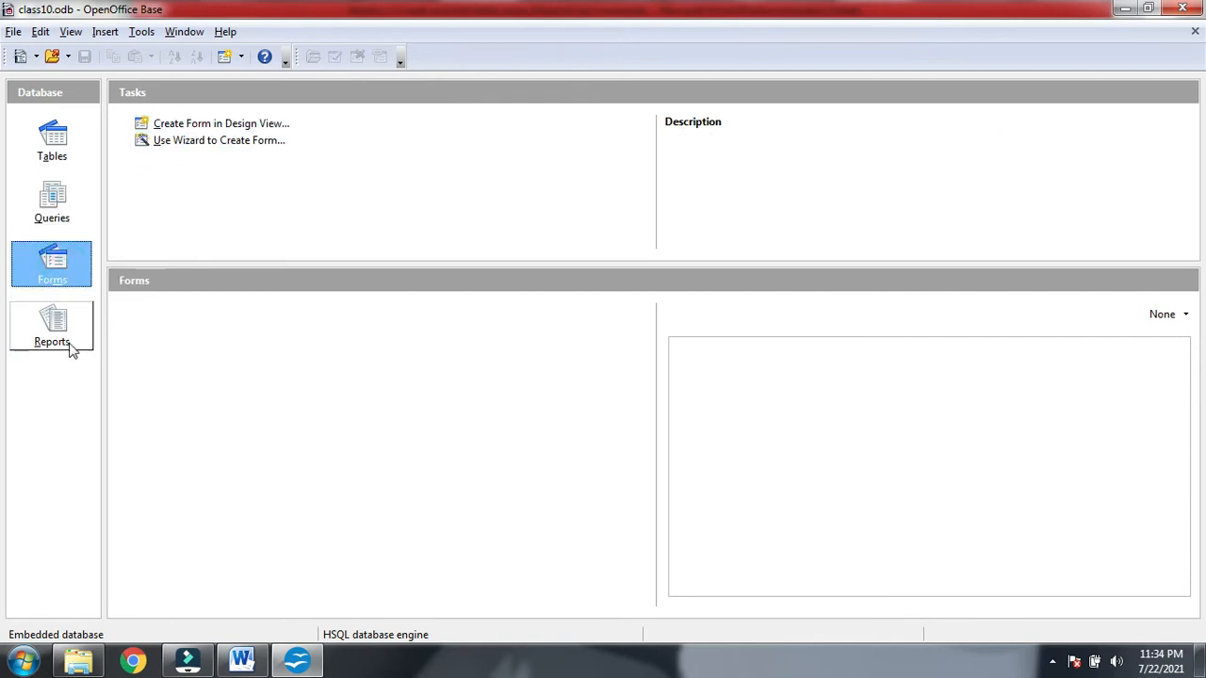
left_click(68, 346)
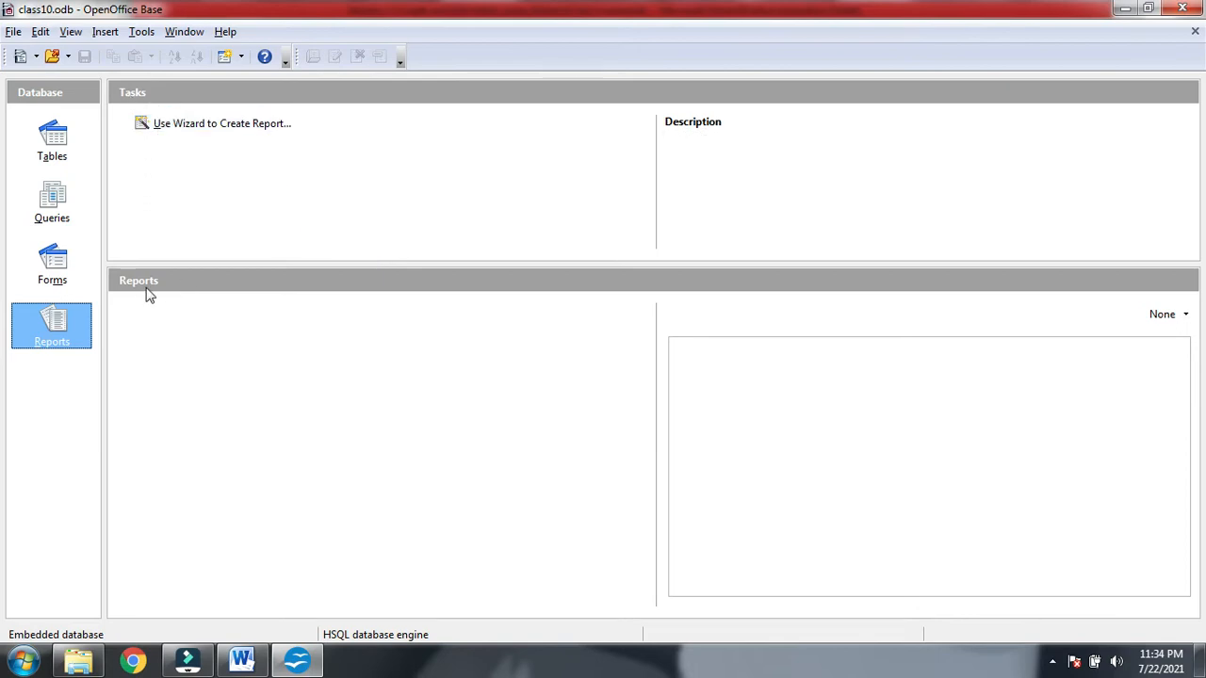
left_click(57, 156)
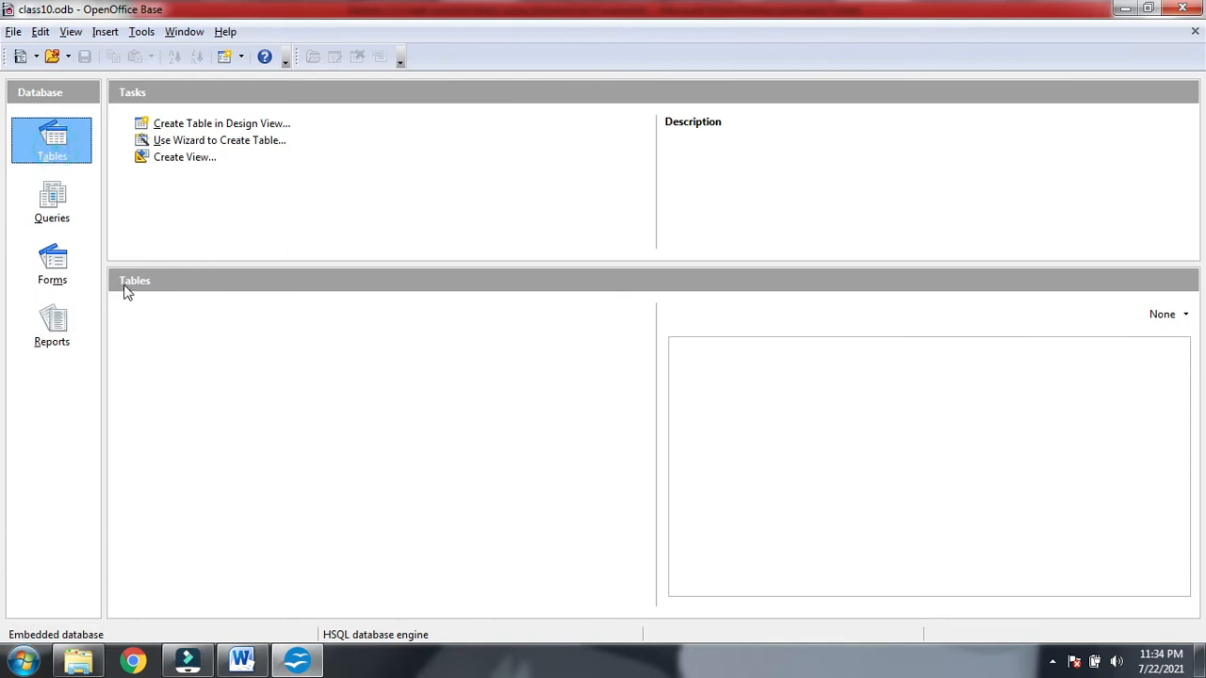
left_click(59, 198)
left_click(75, 273)
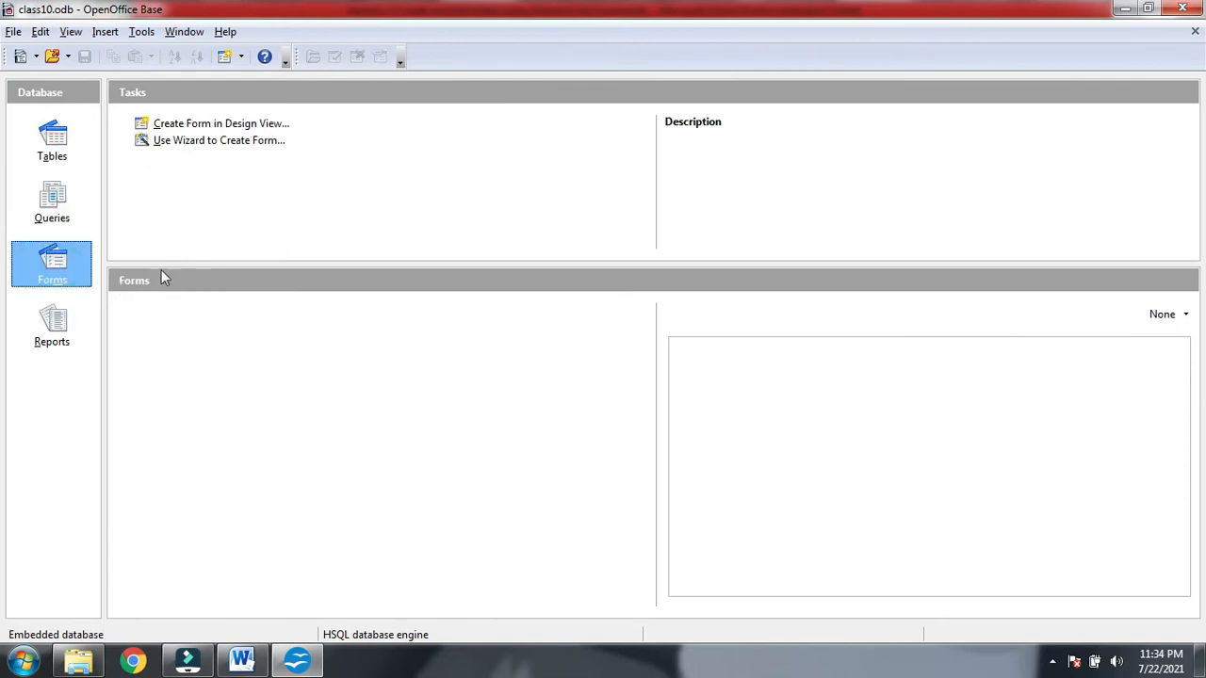
left_click(51, 350)
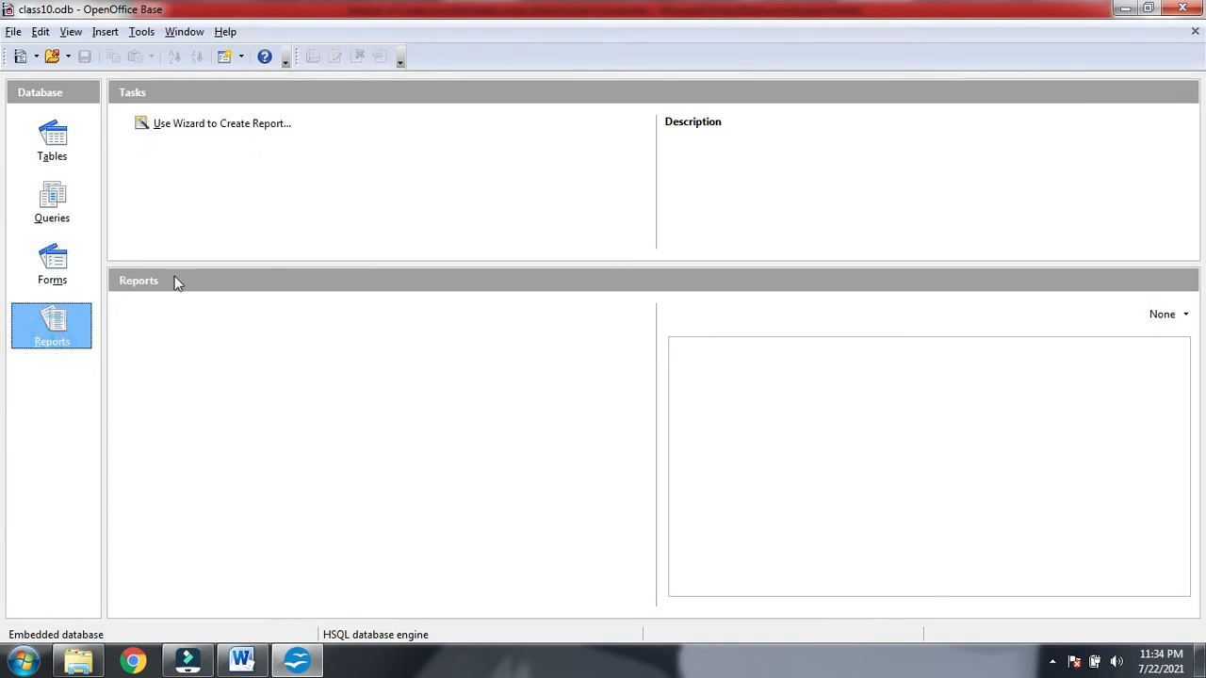
left_click(61, 142)
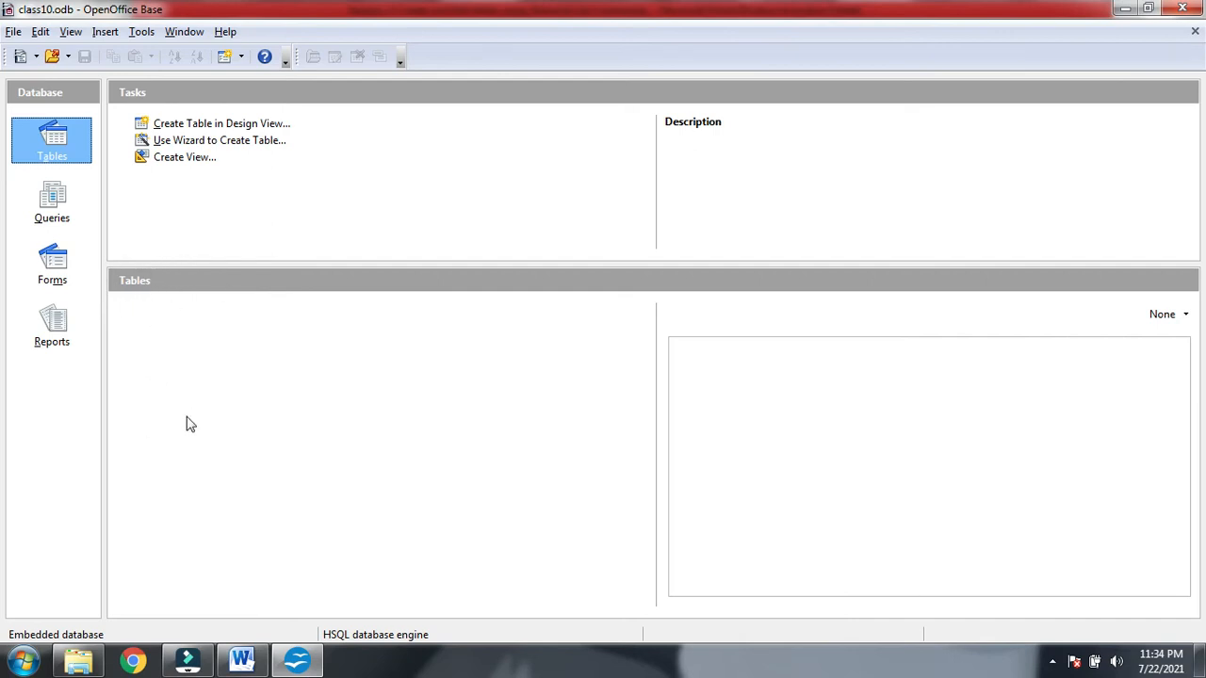
- Mark the 'Steps To Create A Table' heading and the tables-as-building-blocks sentence in Word
left_click(241, 665)
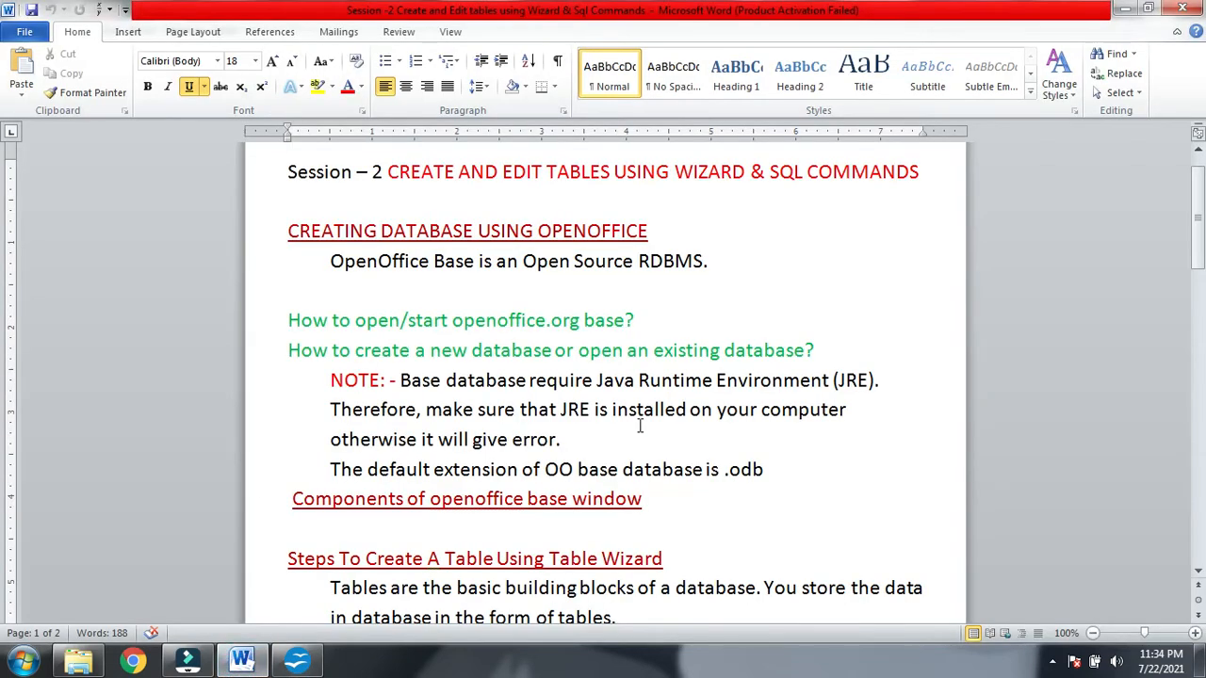
scroll(476, 456, "down", 2)
left_click_drag(286, 431, 662, 439)
scroll(716, 433, "down", 1)
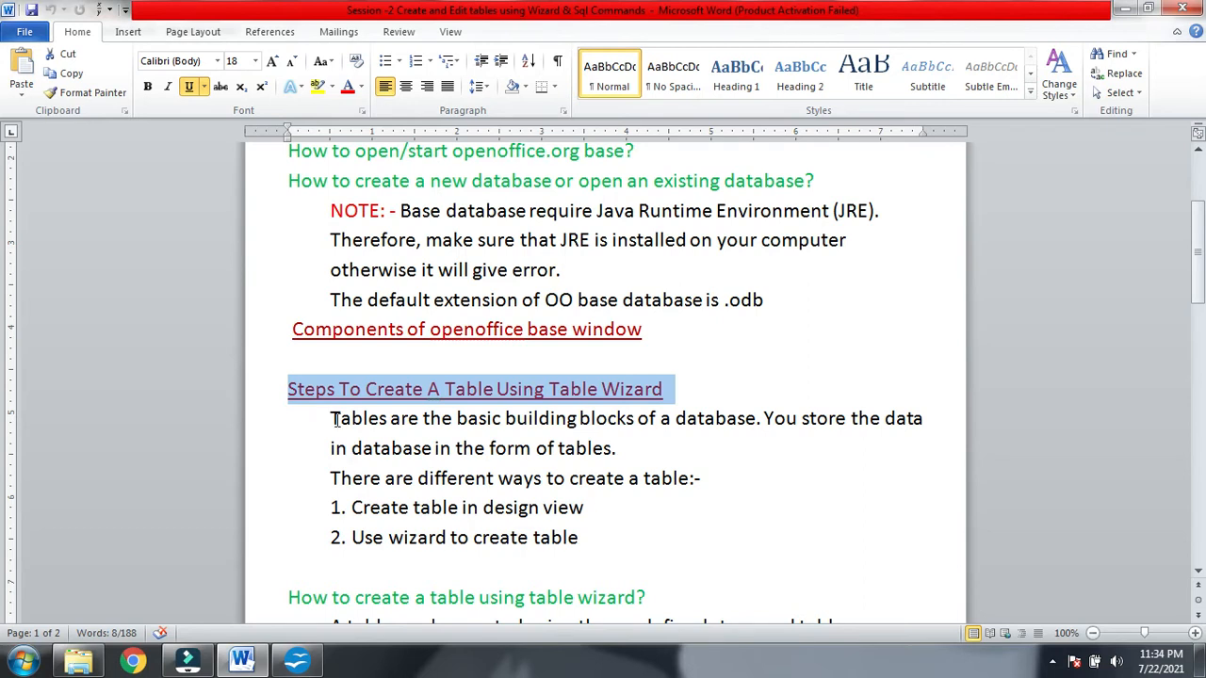
left_click_drag(330, 419, 765, 431)
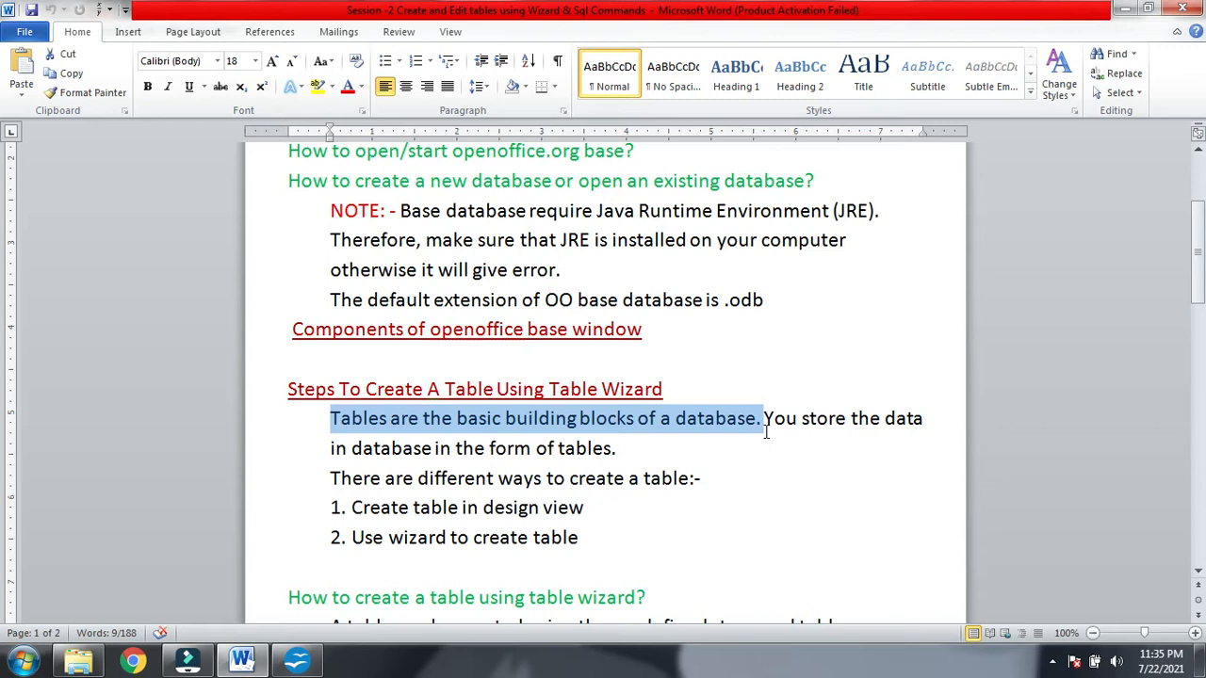
left_click_drag(641, 449, 436, 451)
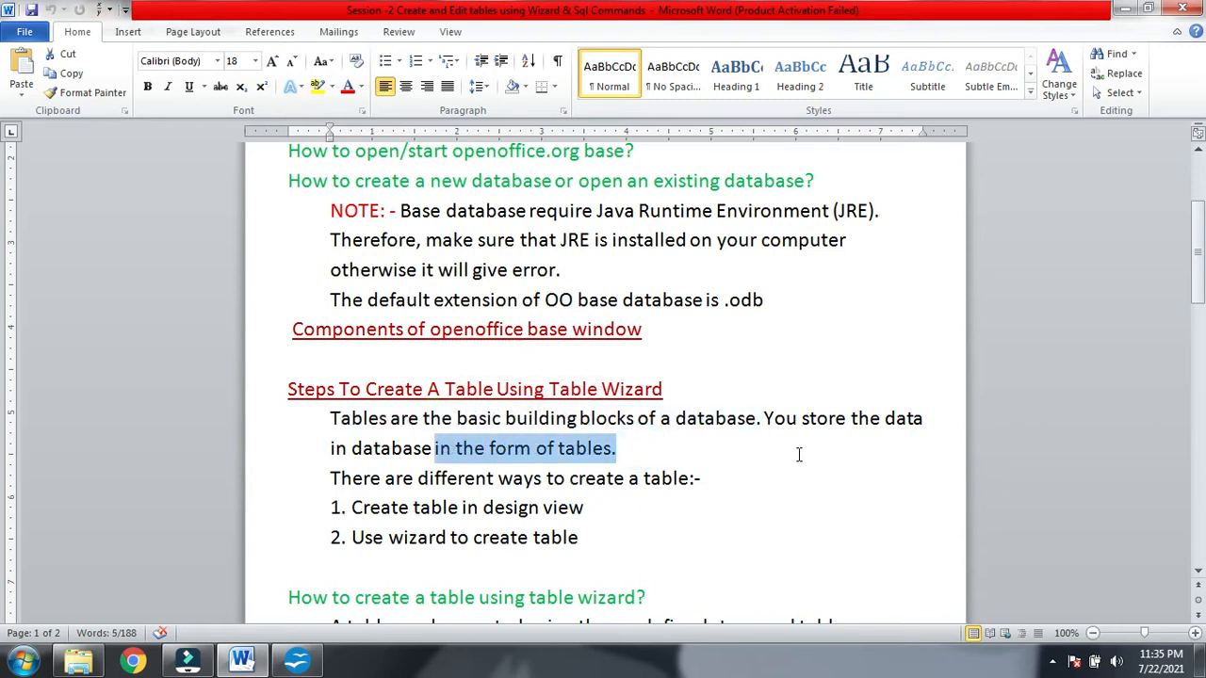
left_click(661, 452)
- Mark the line on ways to create tables and the Table Wizard heading
scroll(622, 448, "down", 2)
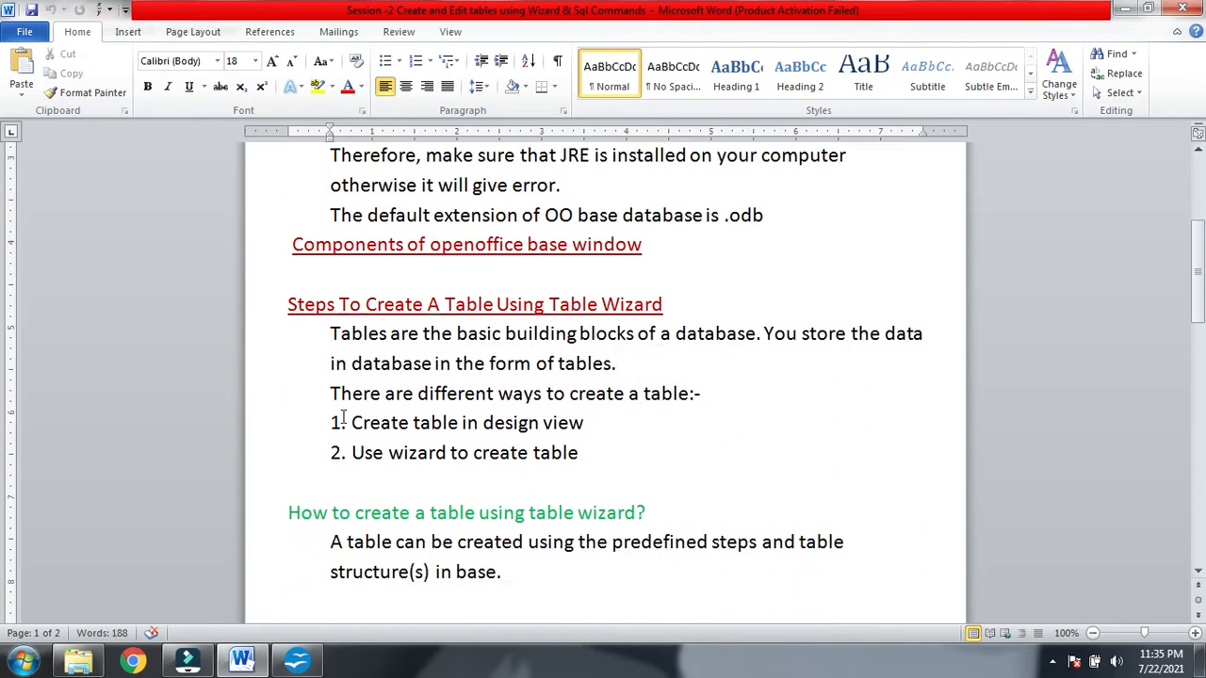
left_click_drag(327, 393, 716, 403)
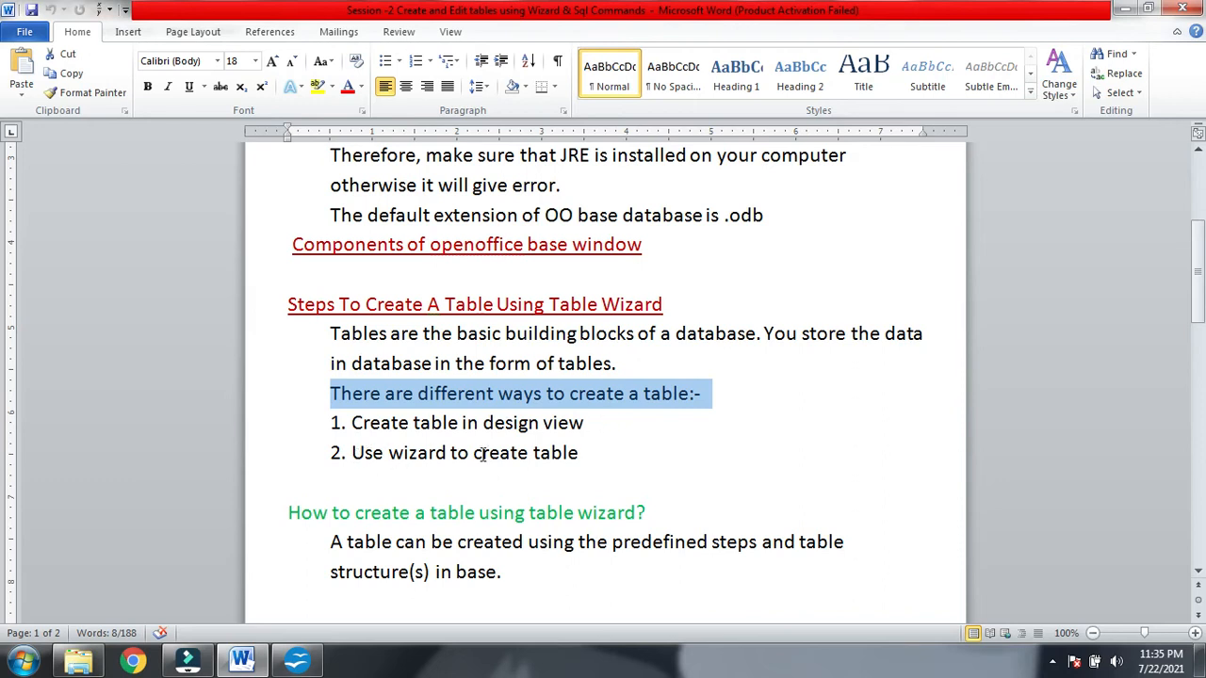
scroll(600, 455, "down", 1)
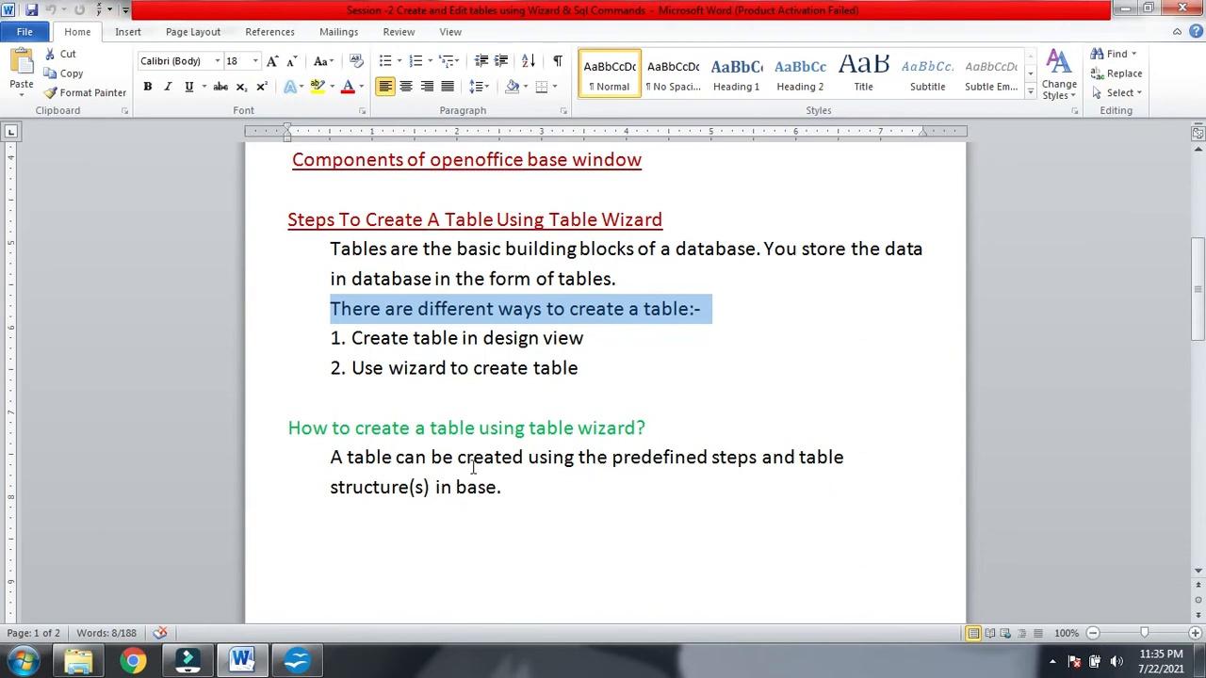
left_click_drag(289, 427, 692, 442)
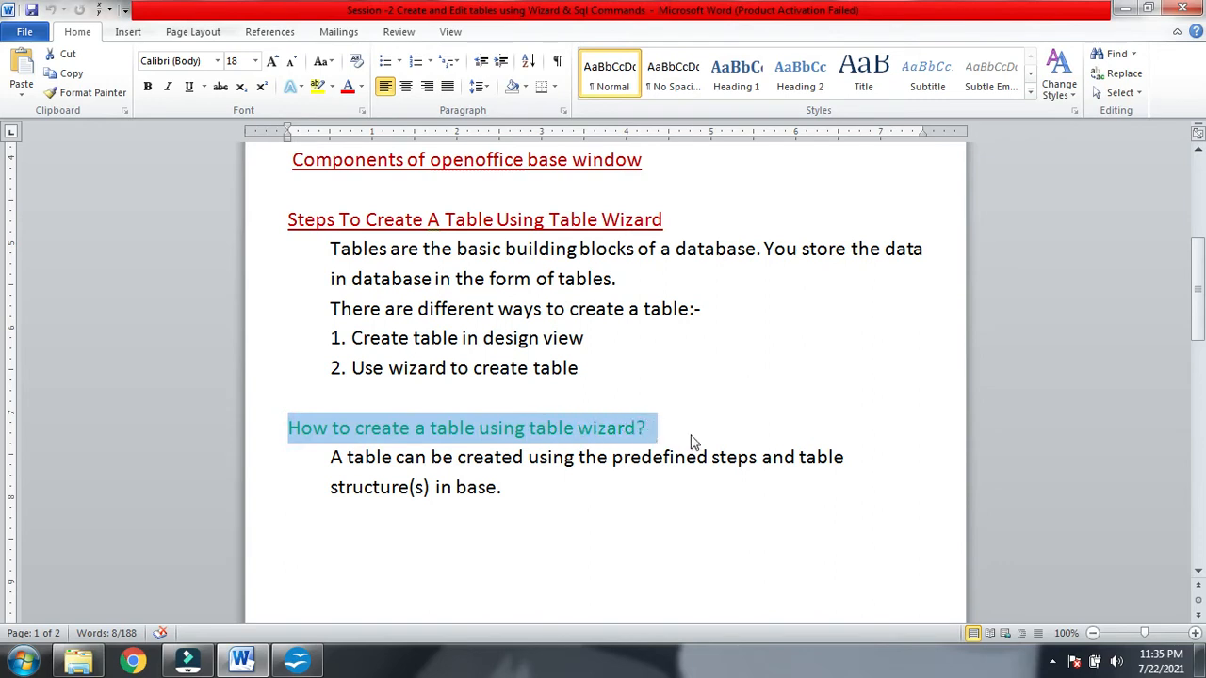
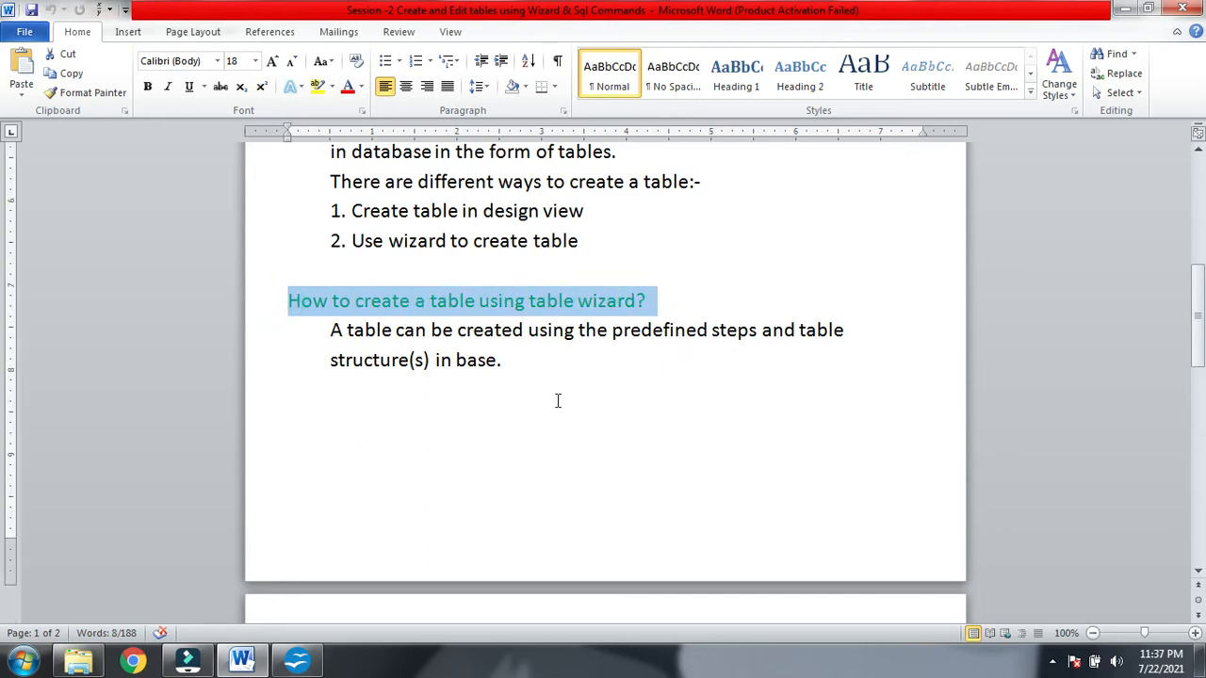
- Highlight the 'using table wizard?' heading in the Word notes, then return to the class10 database
scroll(651, 388, "down", 3)
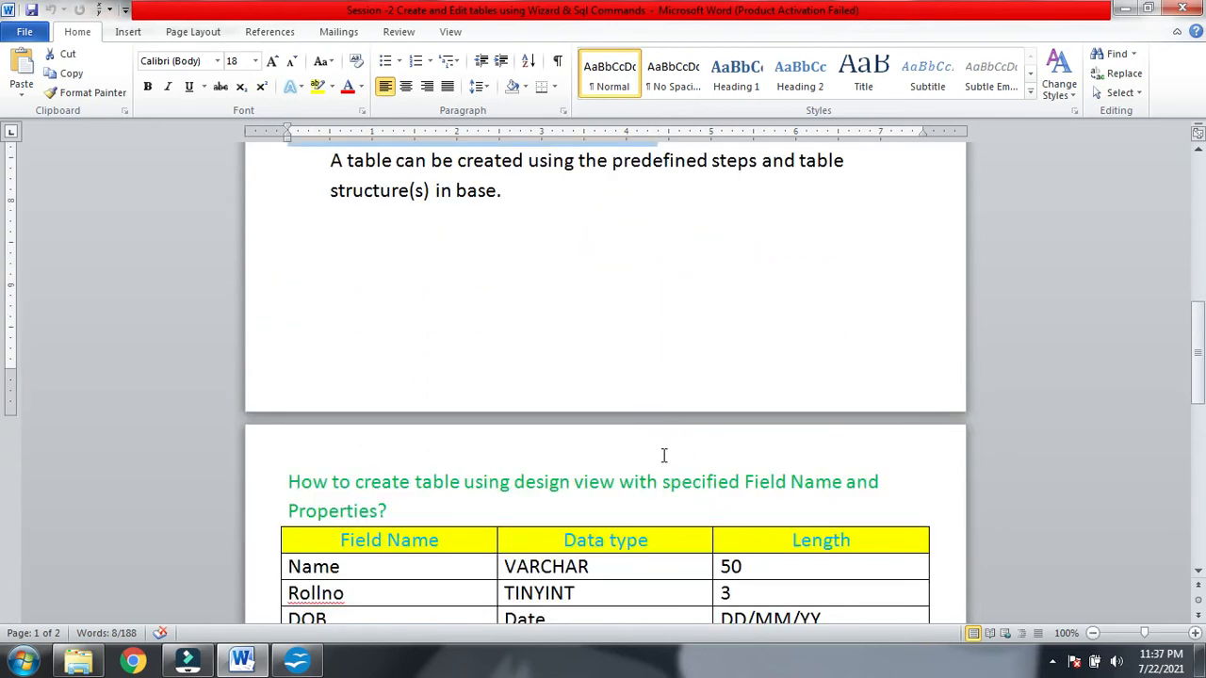
left_click_drag(515, 482, 622, 479)
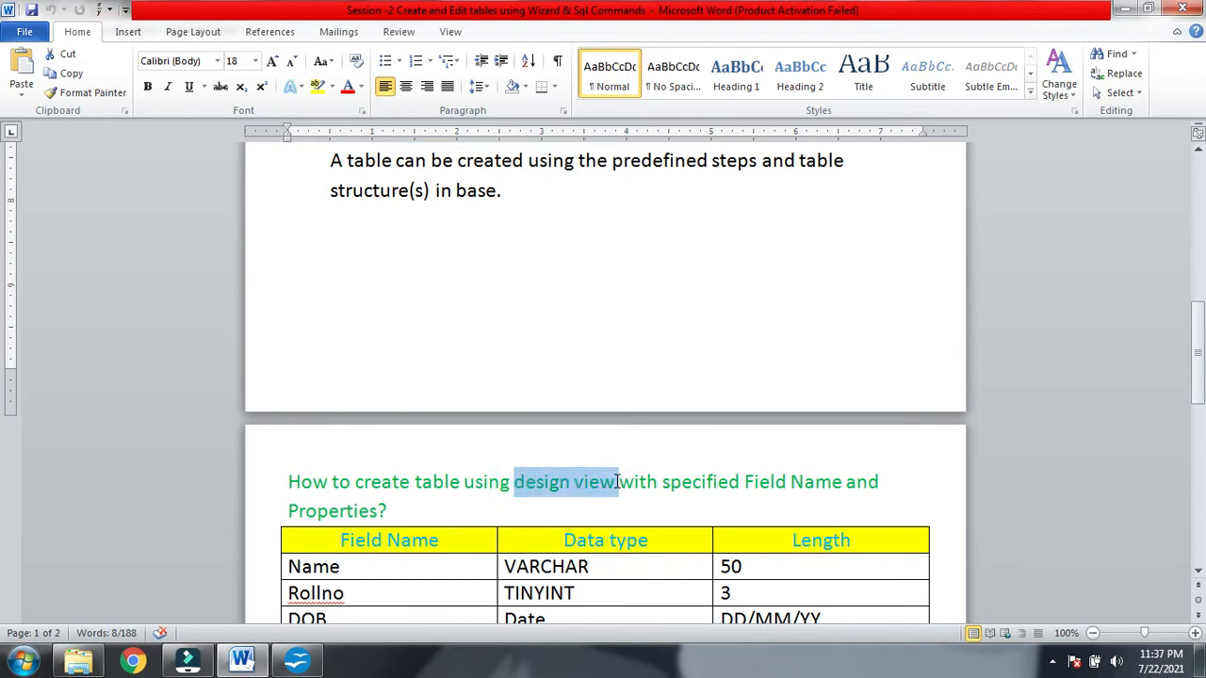
scroll(617, 477, "up", 4)
left_click_drag(481, 345, 647, 344)
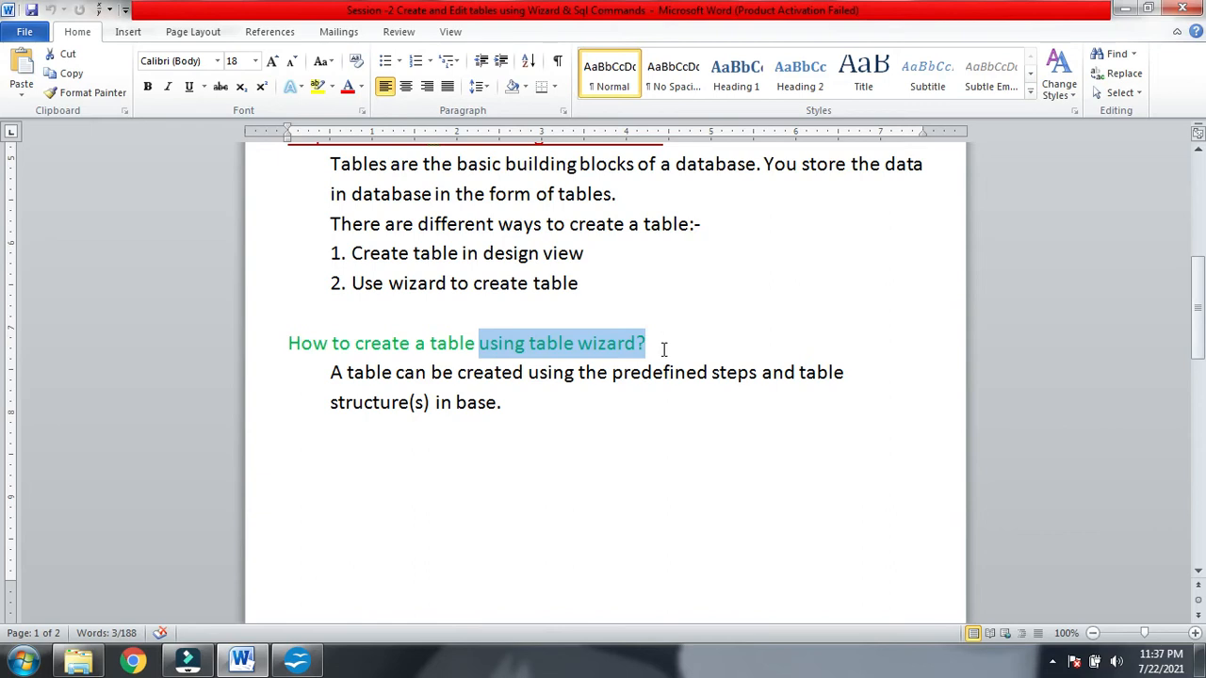
left_click(664, 350)
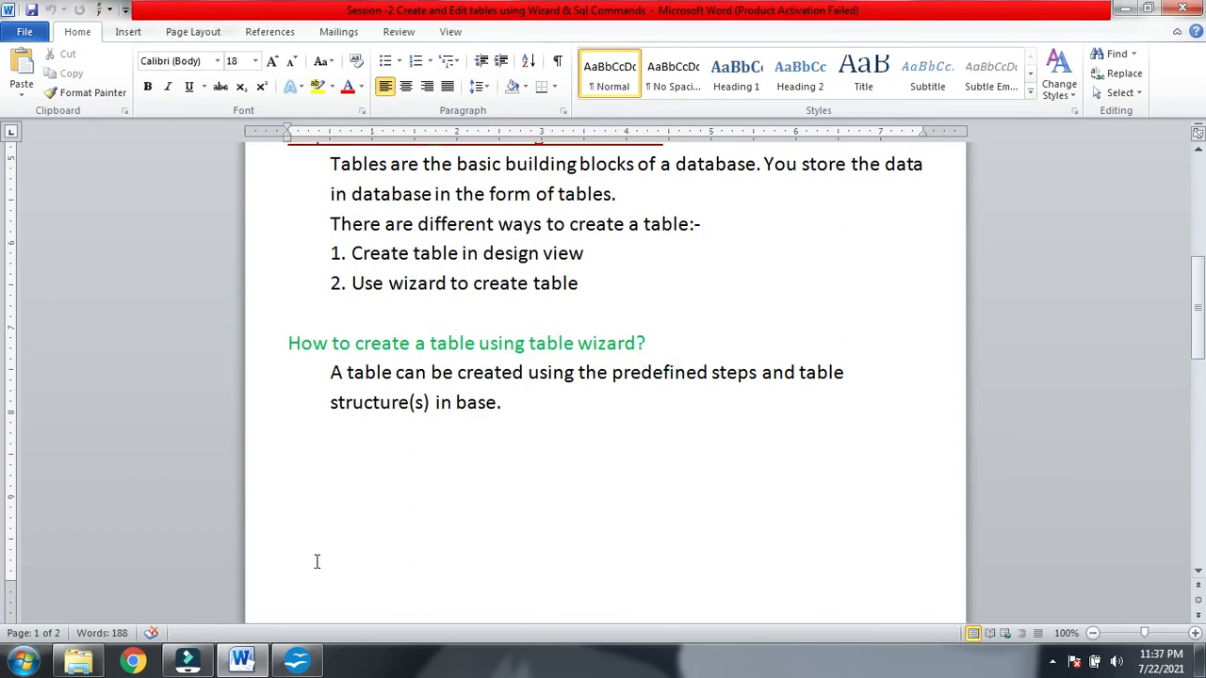
left_click(300, 660)
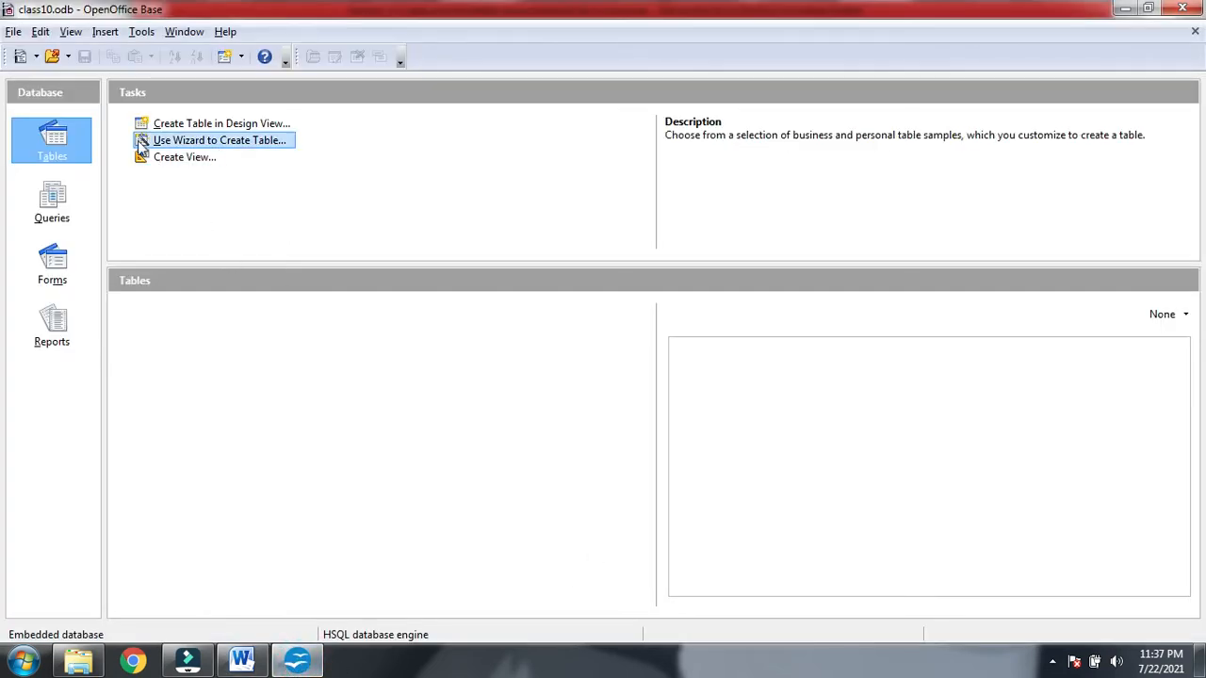
- Start the Table Wizard on the Business Customers sample and add CountryOrRegion as a chosen field
left_click(232, 151)
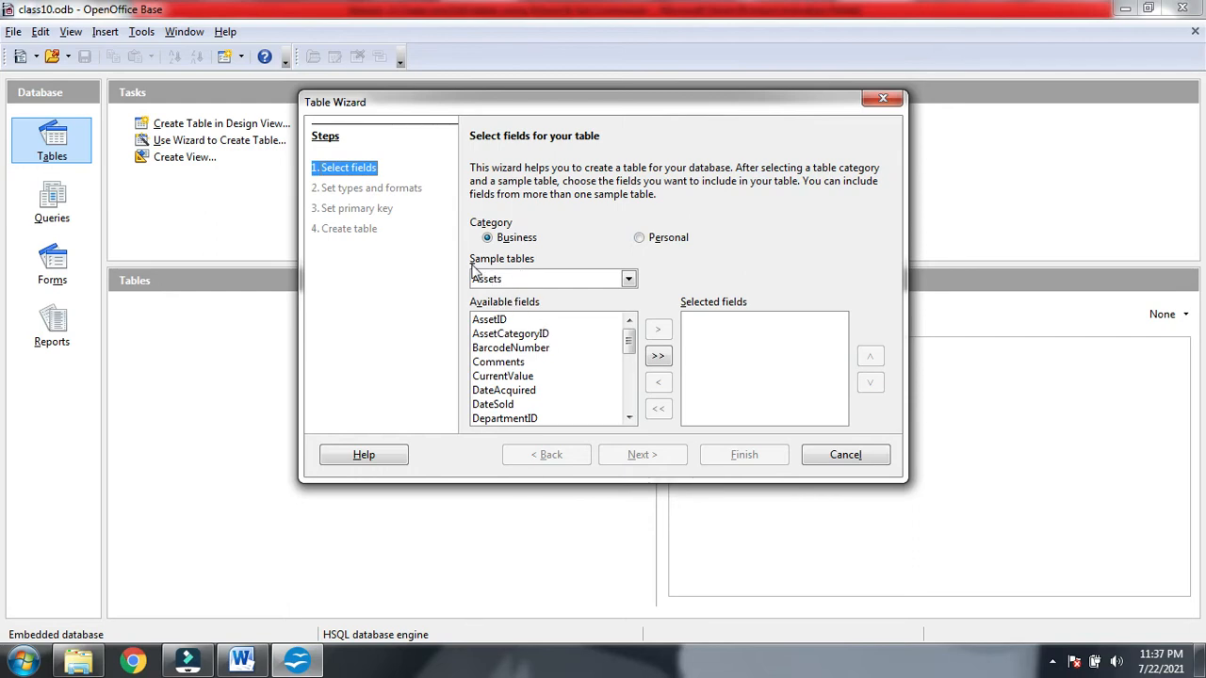
left_click(629, 281)
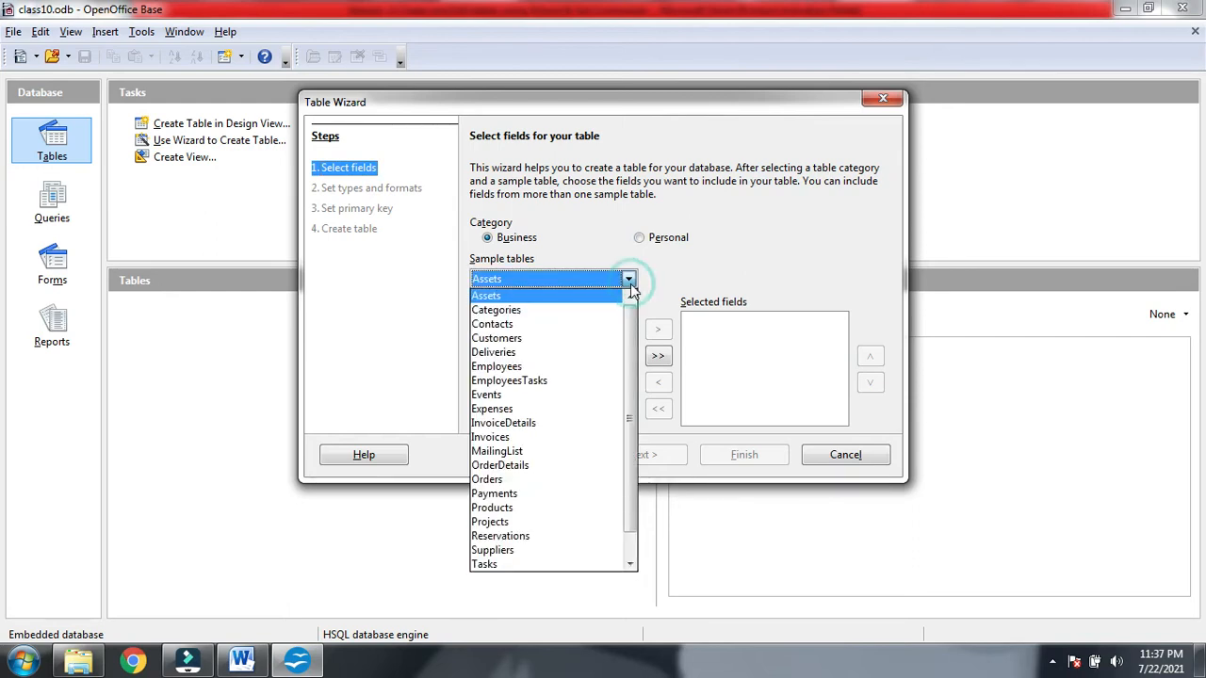
left_click(512, 341)
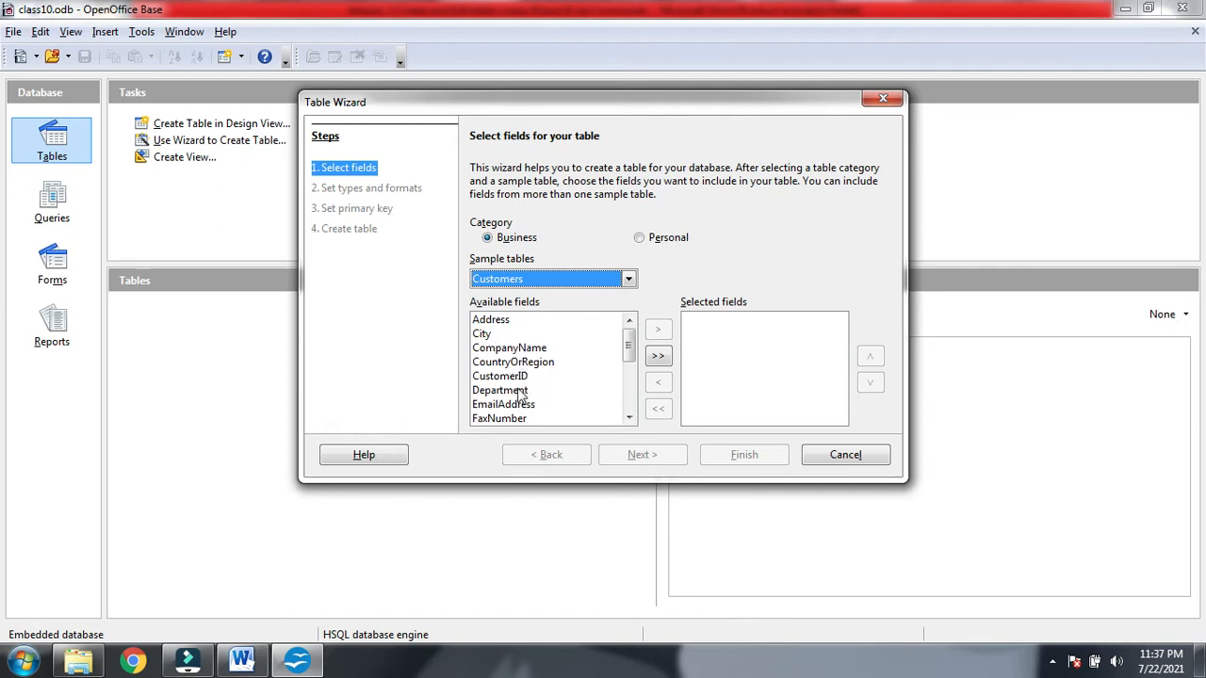
scroll(582, 399, "down", 3)
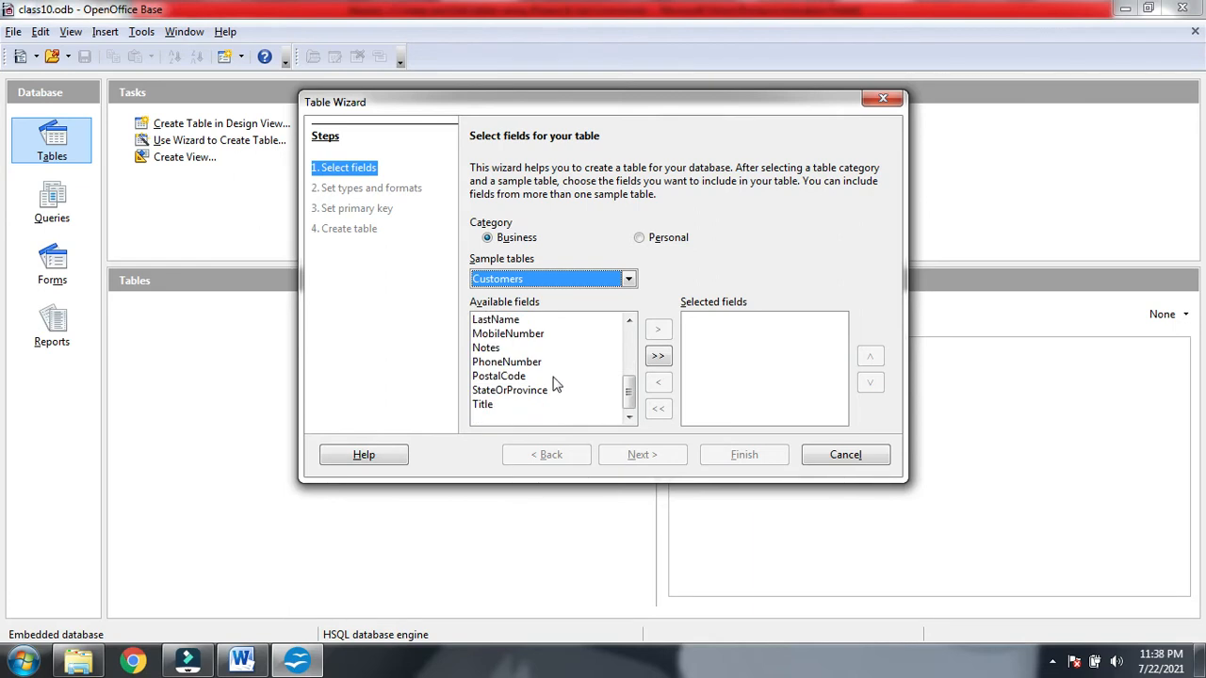
scroll(554, 383, "up", 3)
left_click(545, 368)
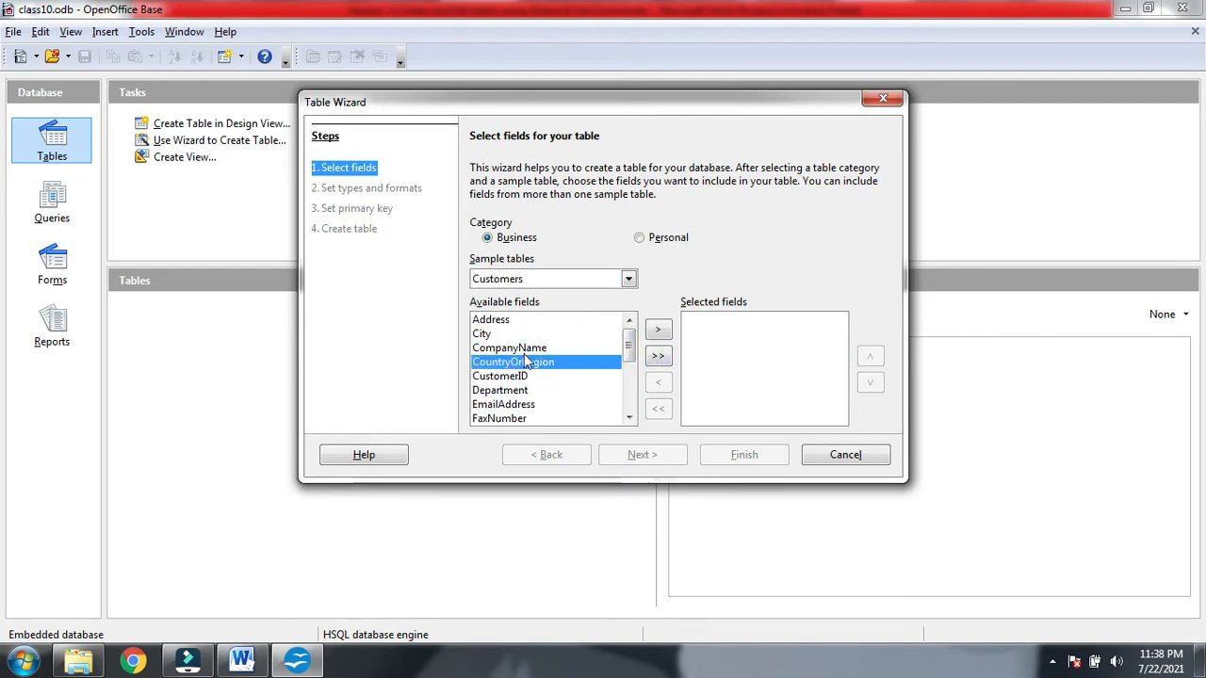
left_click(658, 330)
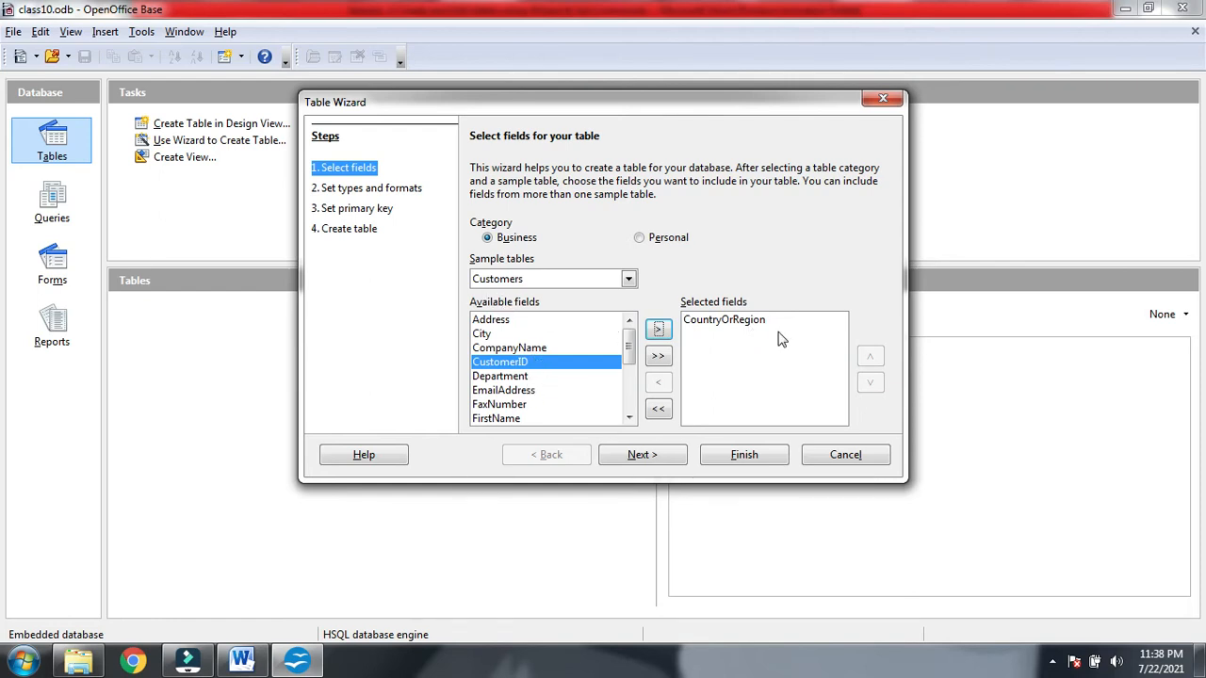
- Add CompanyName, City and EmailAddress, remove CountryOrRegion, and advance to field types and formats
left_click(509, 348)
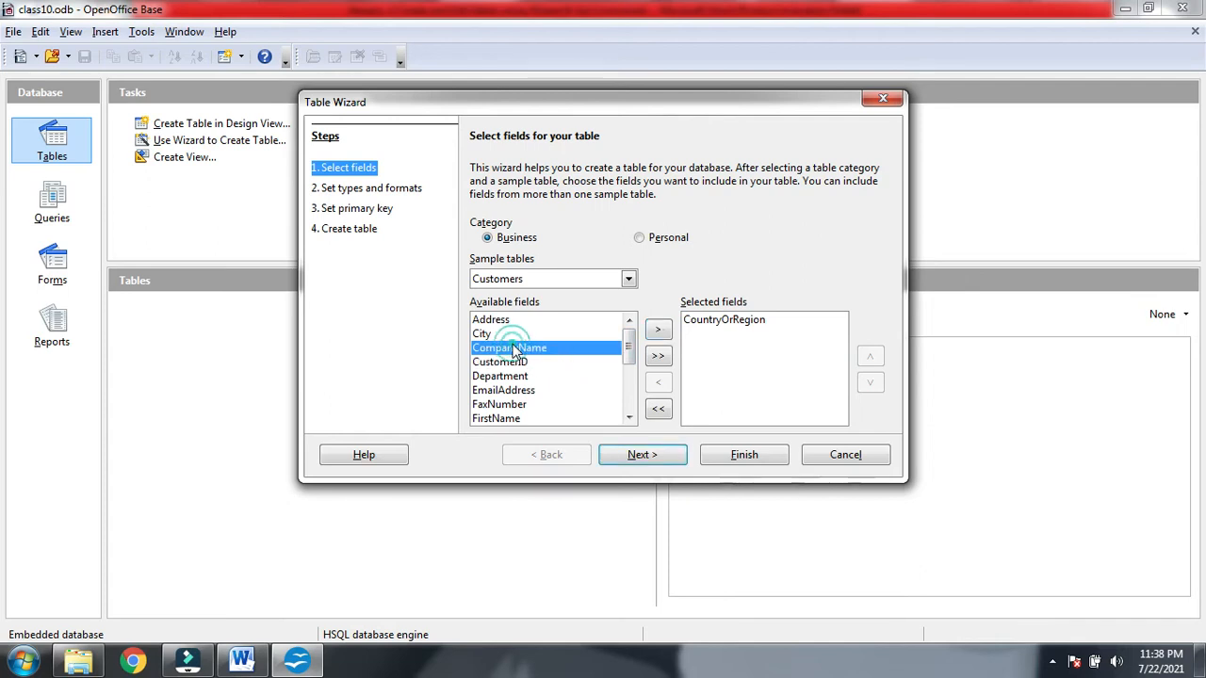
left_click(658, 328)
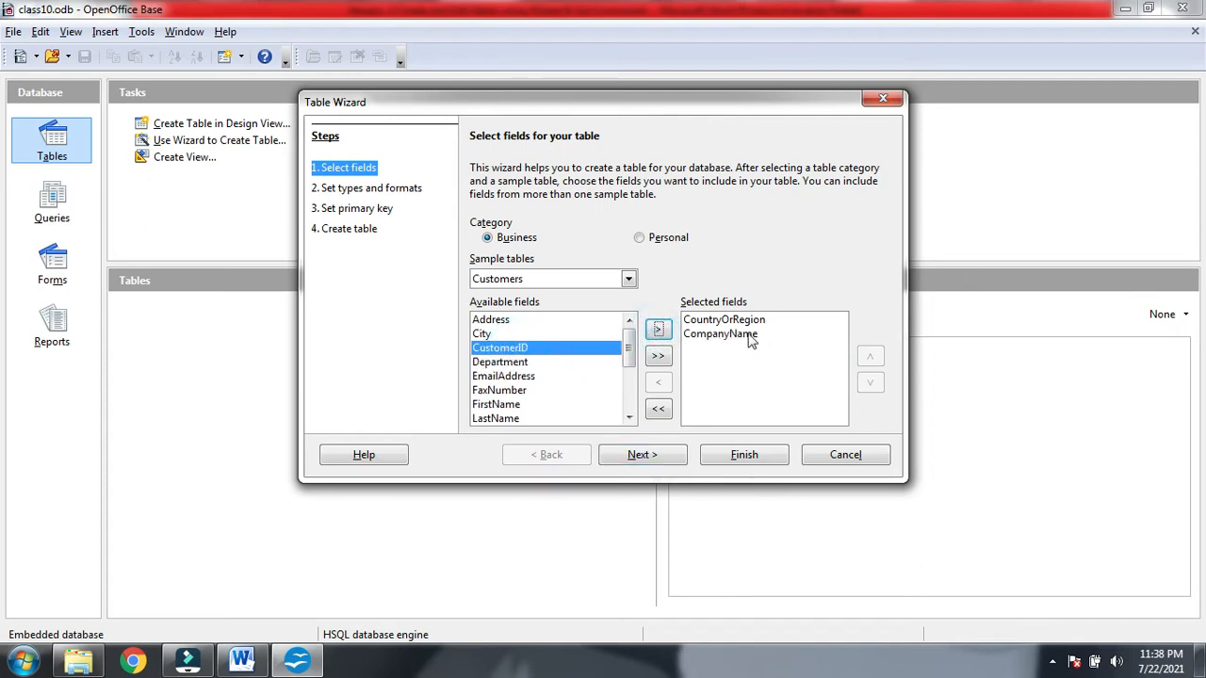
left_click(510, 337)
left_click(659, 329)
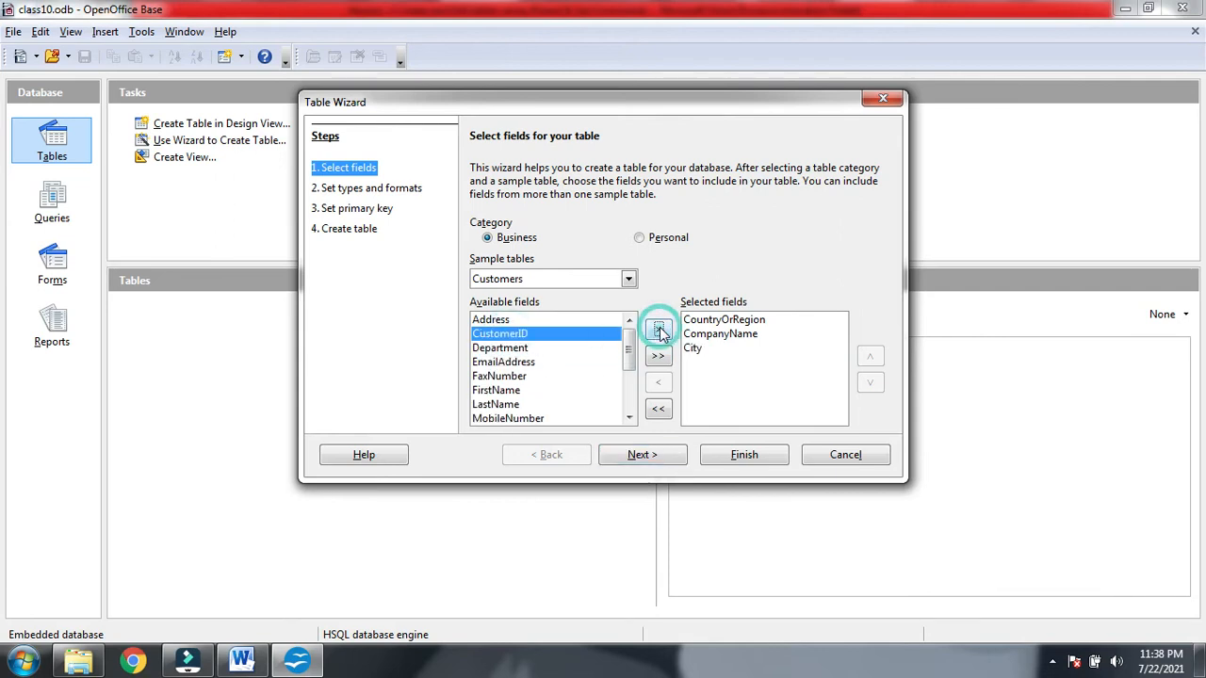
left_click(524, 364)
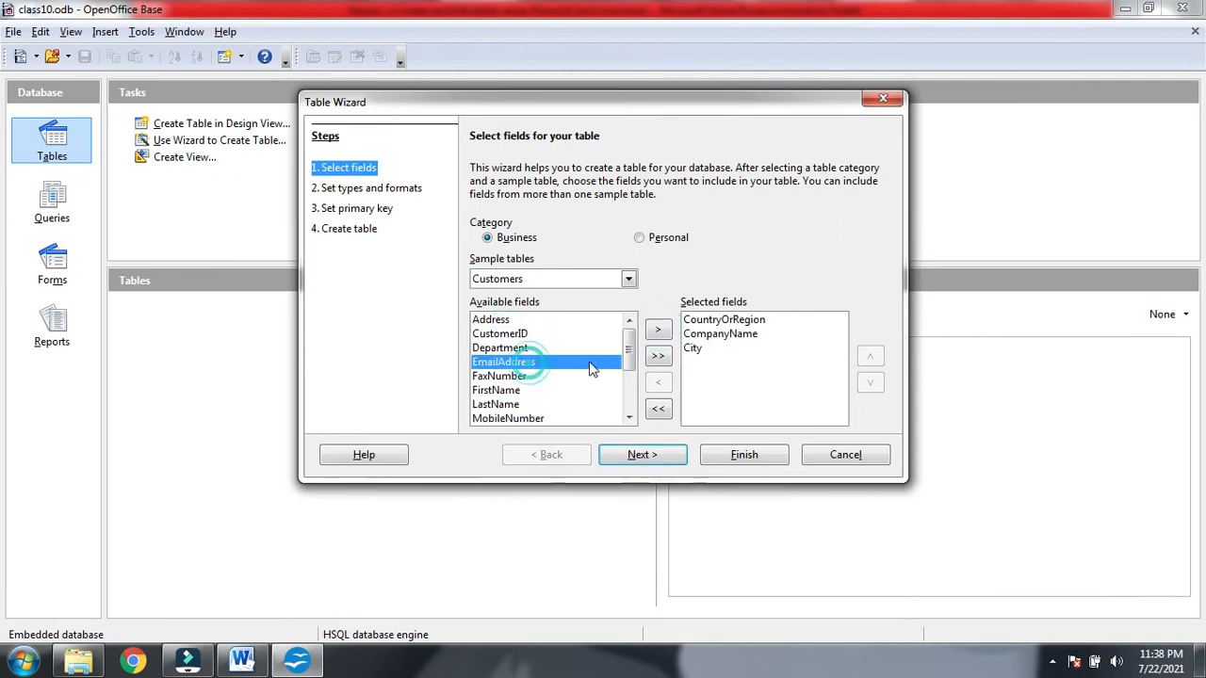
left_click(659, 330)
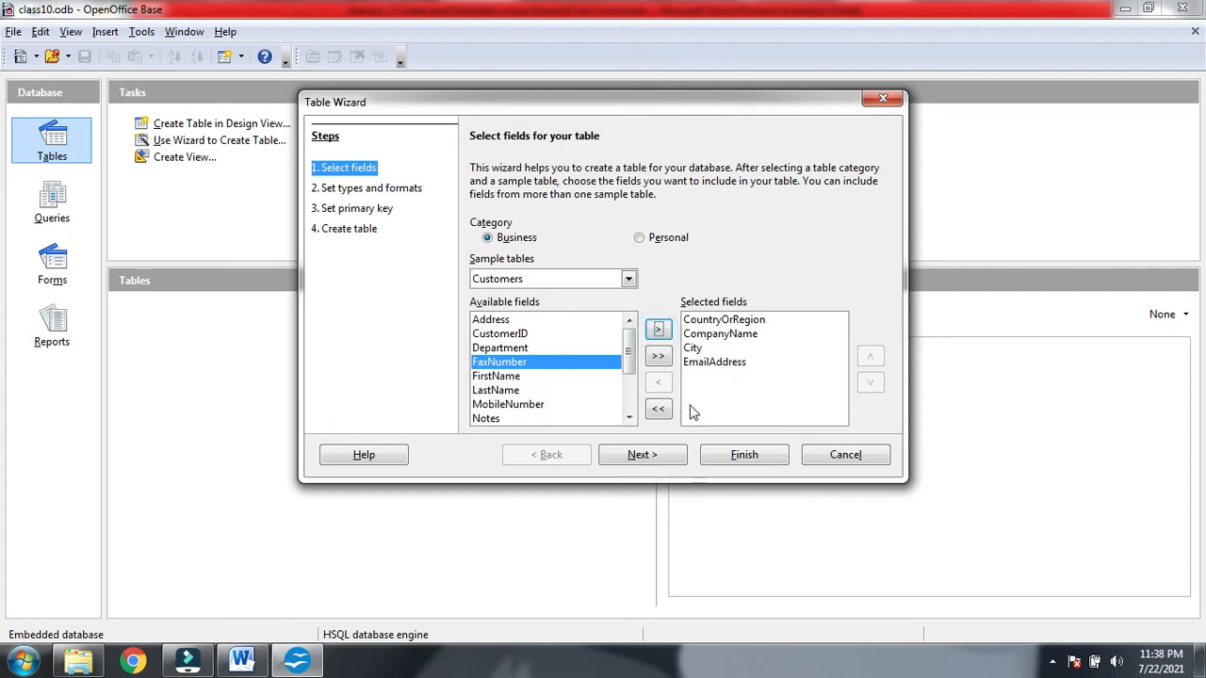
left_click(735, 321)
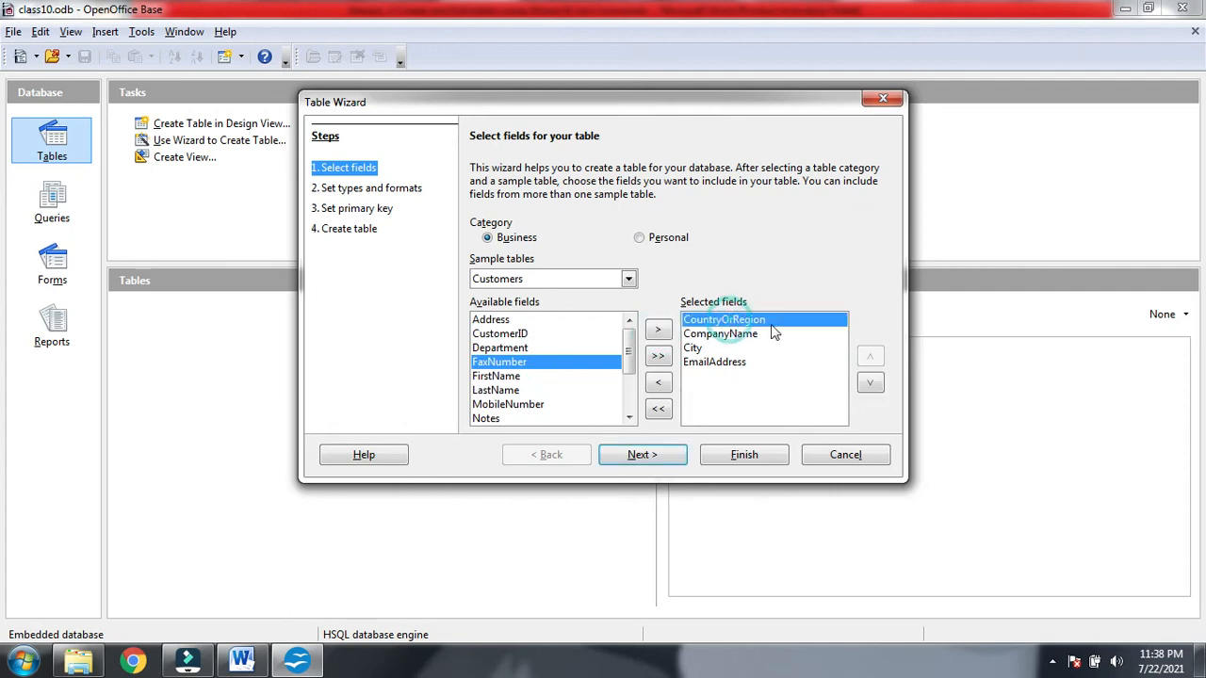
left_click(660, 387)
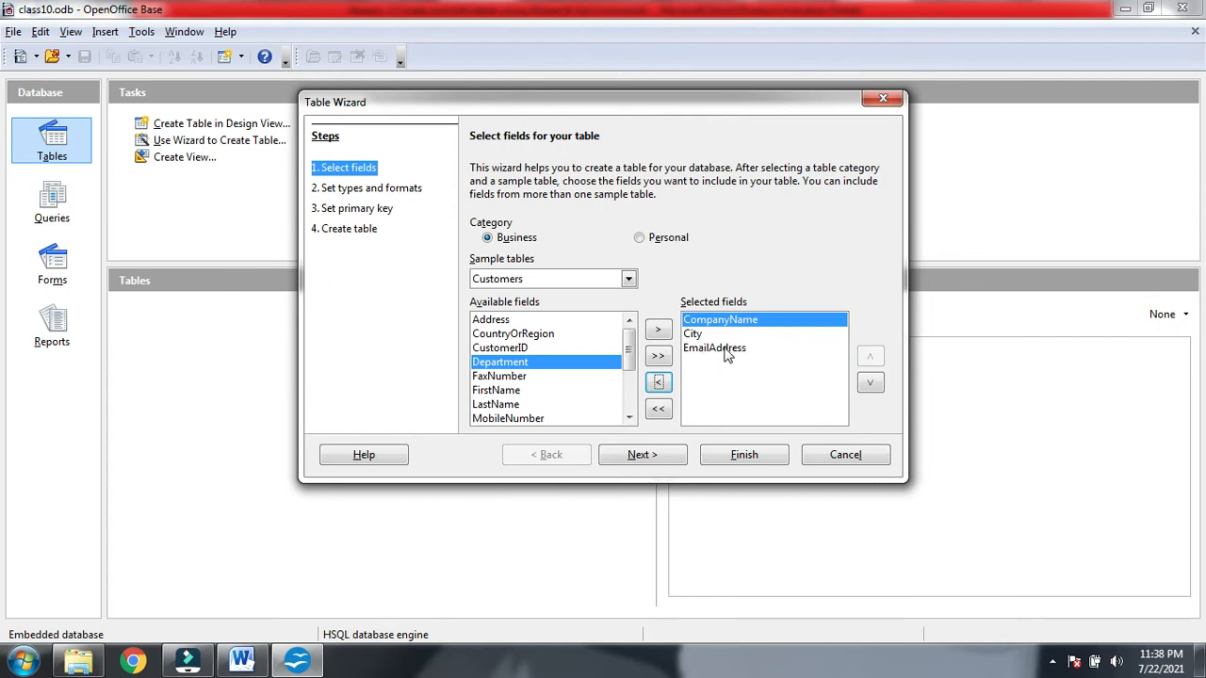
left_click(639, 456)
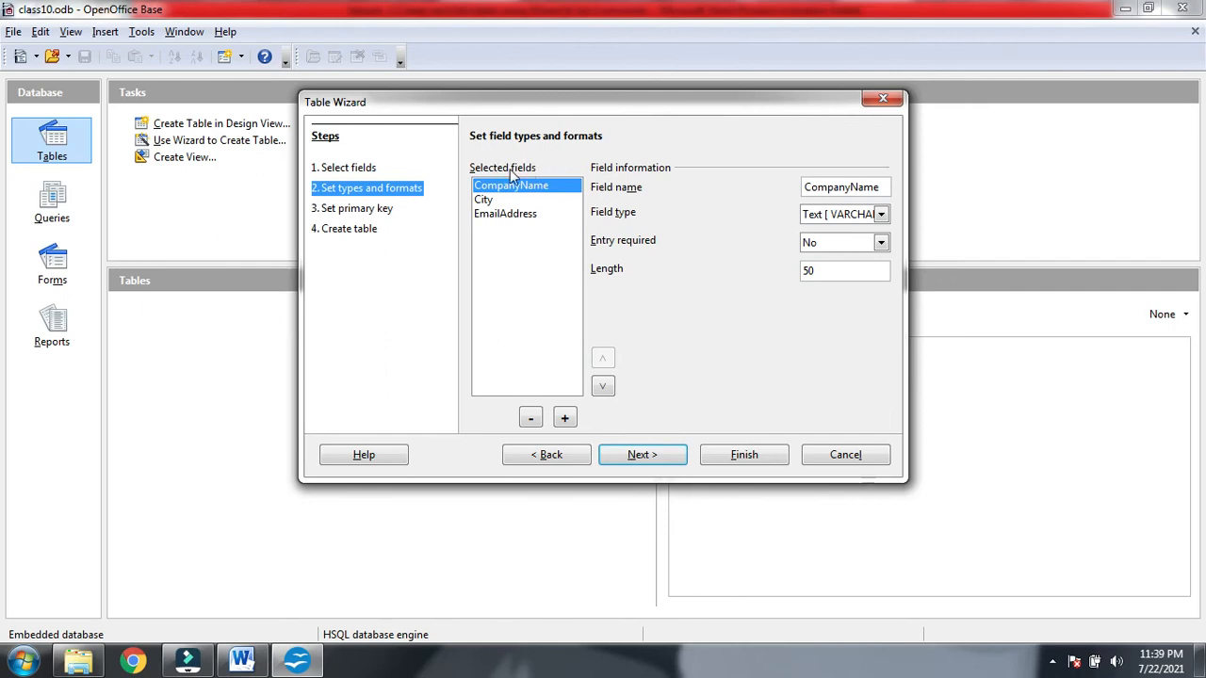
- Confirm CompanyName, City and EmailAddress are text with length 50, then advance to the primary key step
left_click(526, 200)
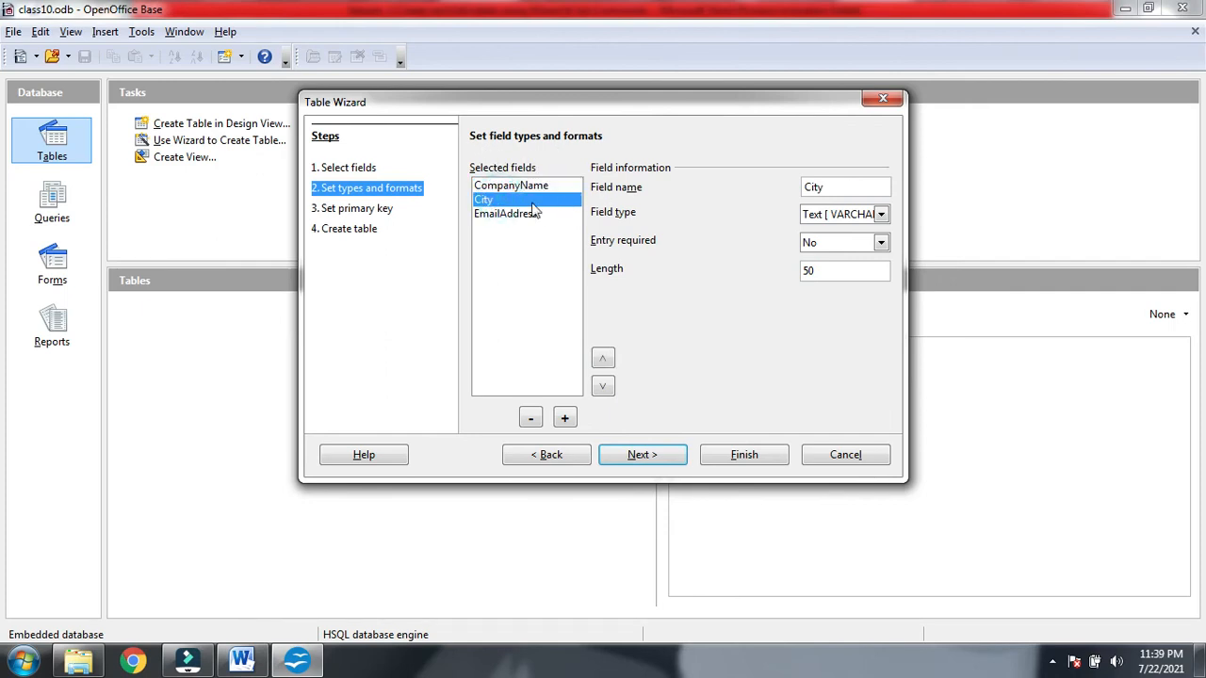
left_click(509, 214)
left_click(529, 187)
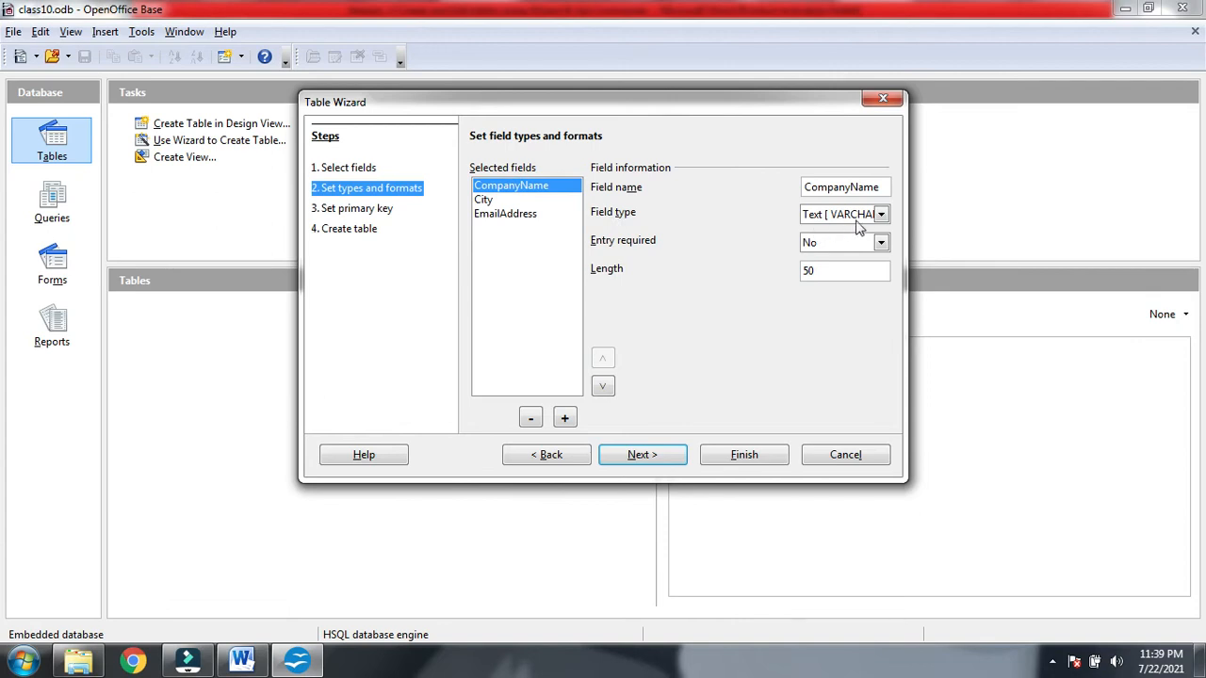
left_click(525, 201)
left_click(521, 215)
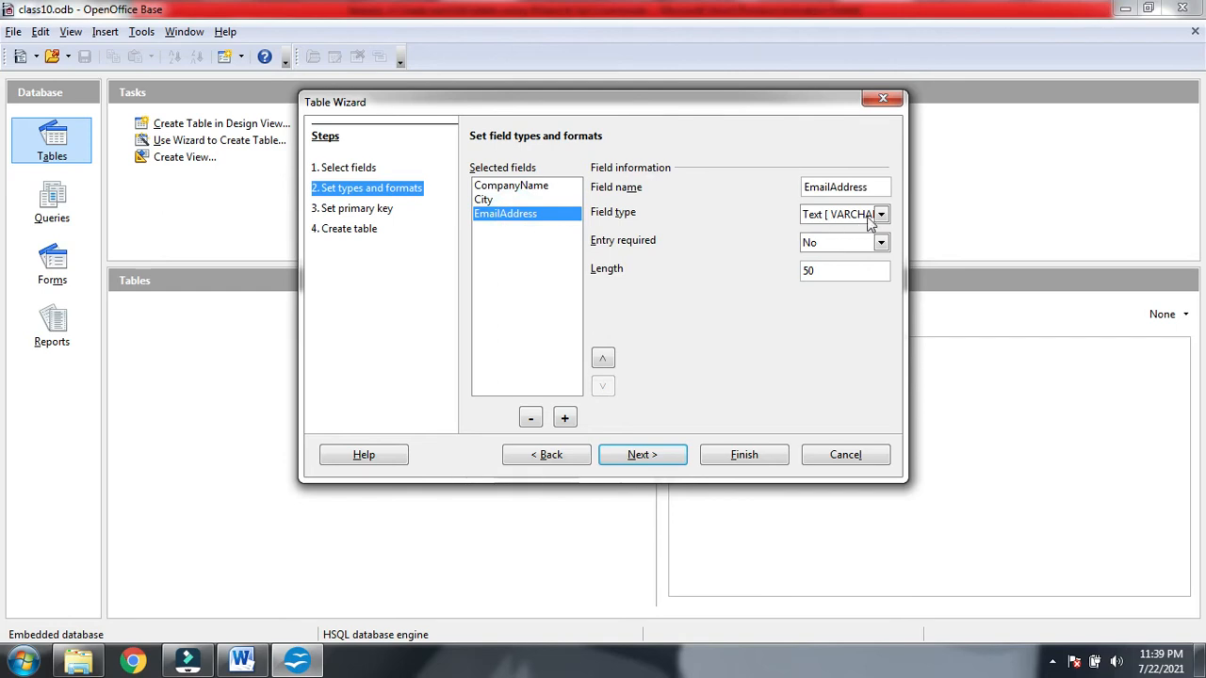
left_click(524, 187)
double_click(843, 274)
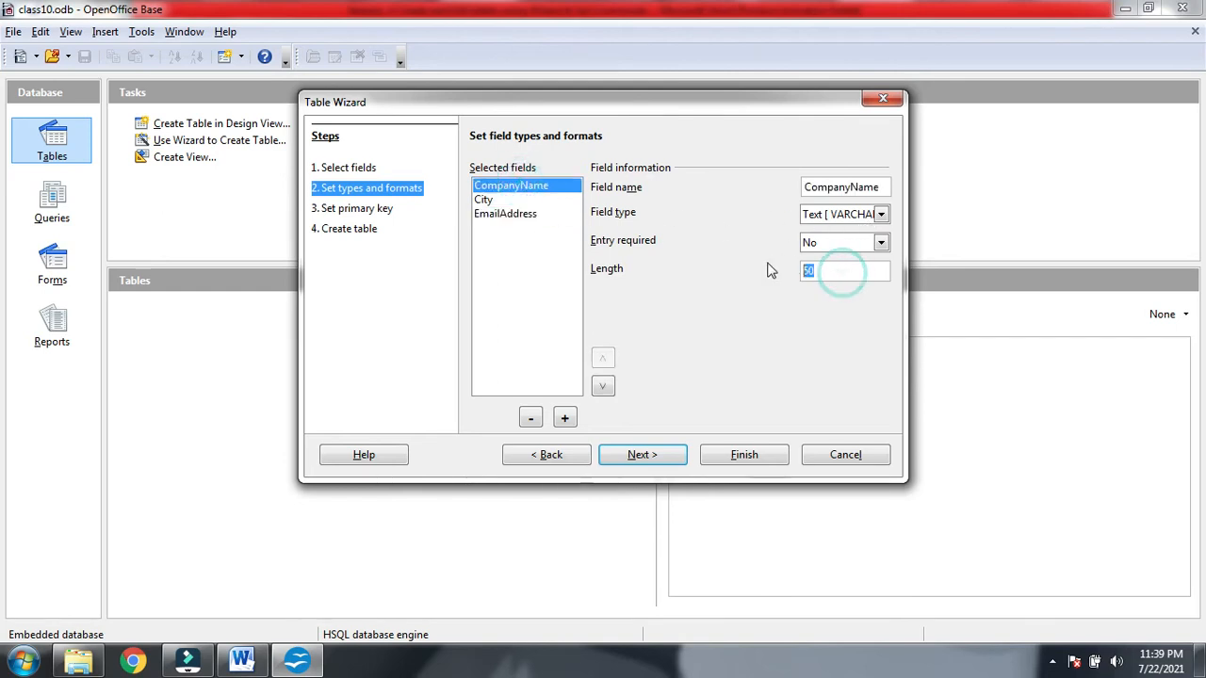
left_click(517, 192)
double_click(841, 275)
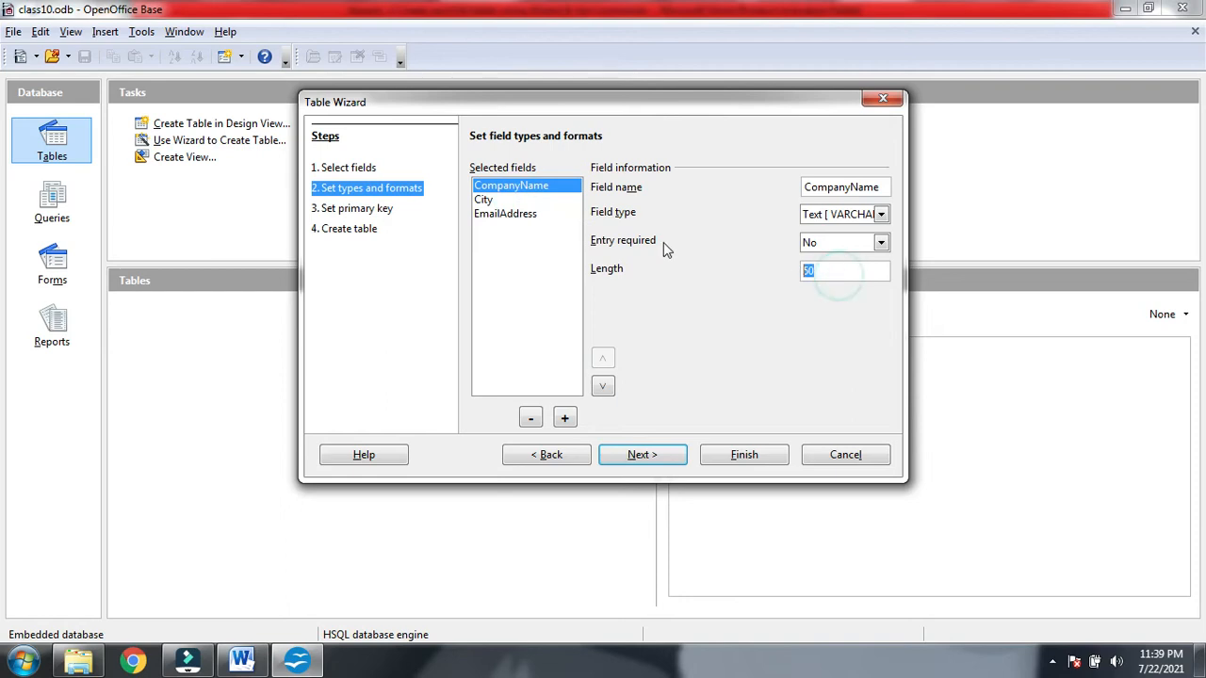
left_click(506, 200)
left_click(530, 217)
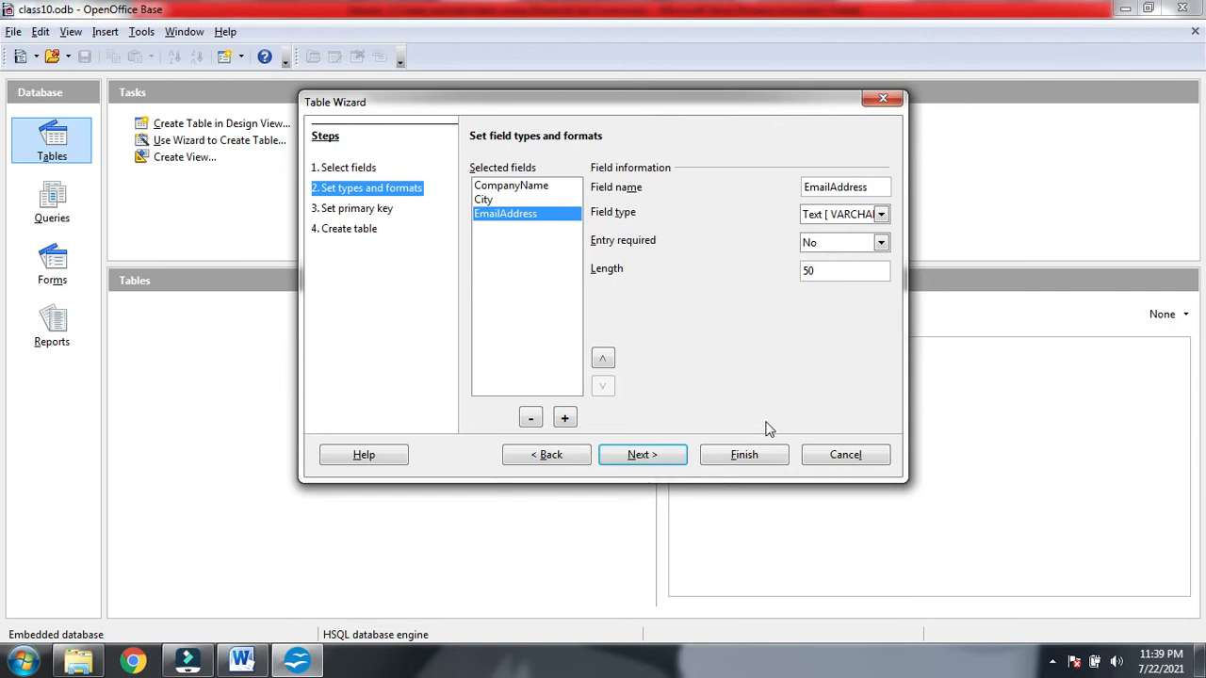
left_click(660, 455)
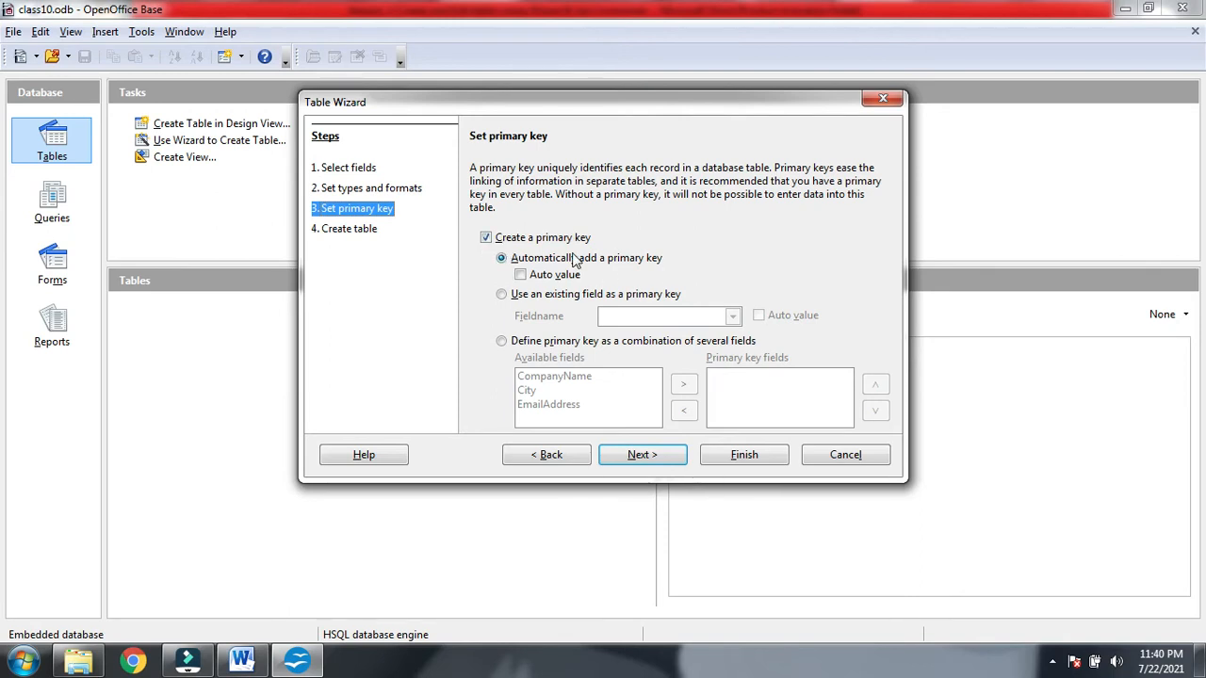
- Reach the Create table step, keep the name 'Customers' and choose to insert data immediately
left_click(671, 457)
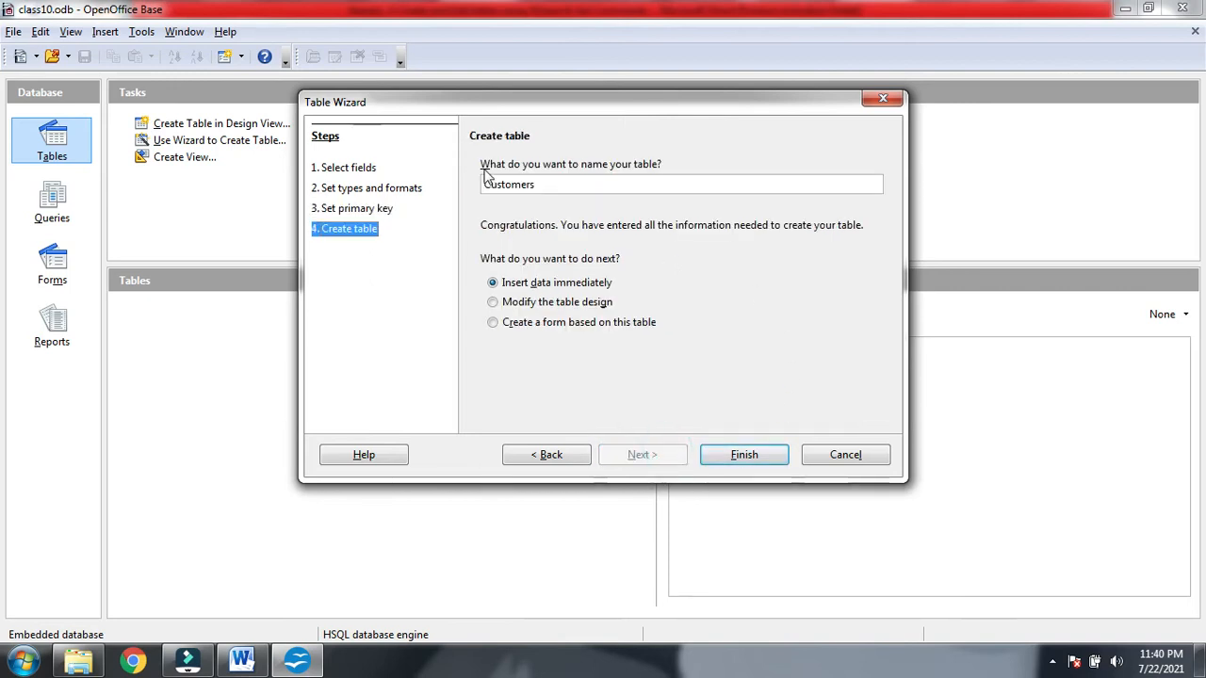
left_click(598, 183)
double_click(571, 183)
left_click(616, 216)
- Create the Customers table and enter record 1 (ID 1, Atharva Paints, Gaya, an e-mail), starting row 2 with ID 2
left_click(743, 454)
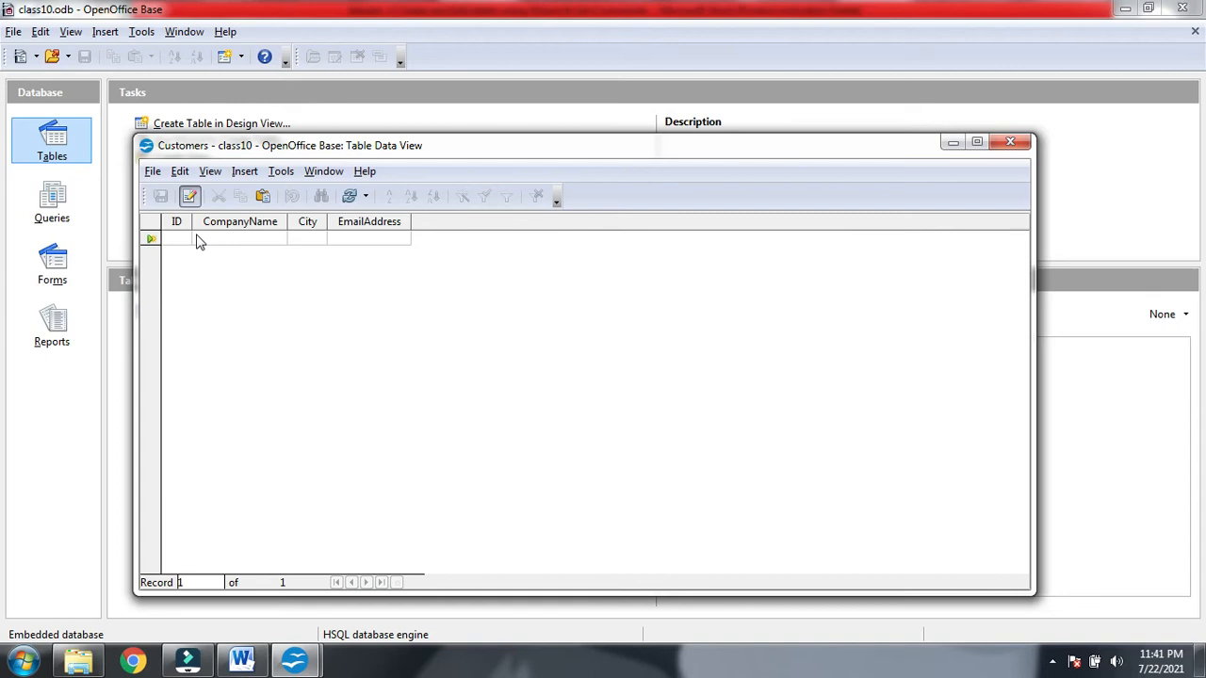
type("1")
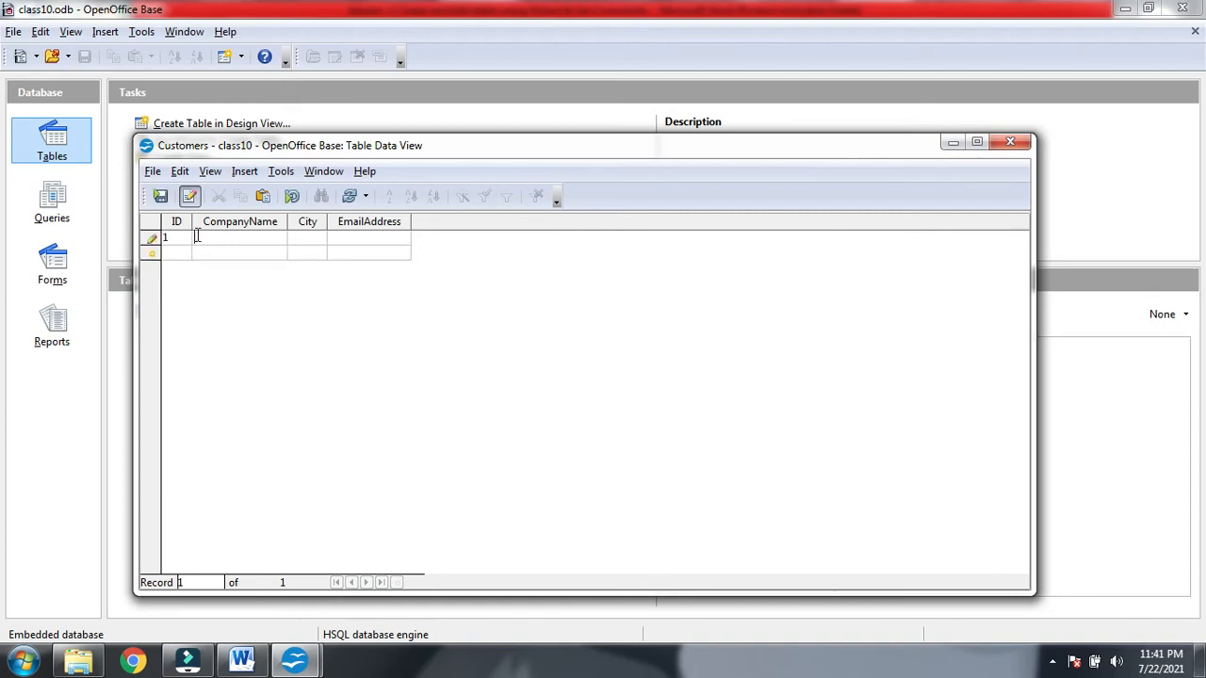
left_click(198, 237)
type("Atharva Paints")
key("Tab")
type("gaya")
key("BackSpace")
key("BackSpace")
key("BackSpace")
type("Gaya")
type("abc")
type("@gm,a")
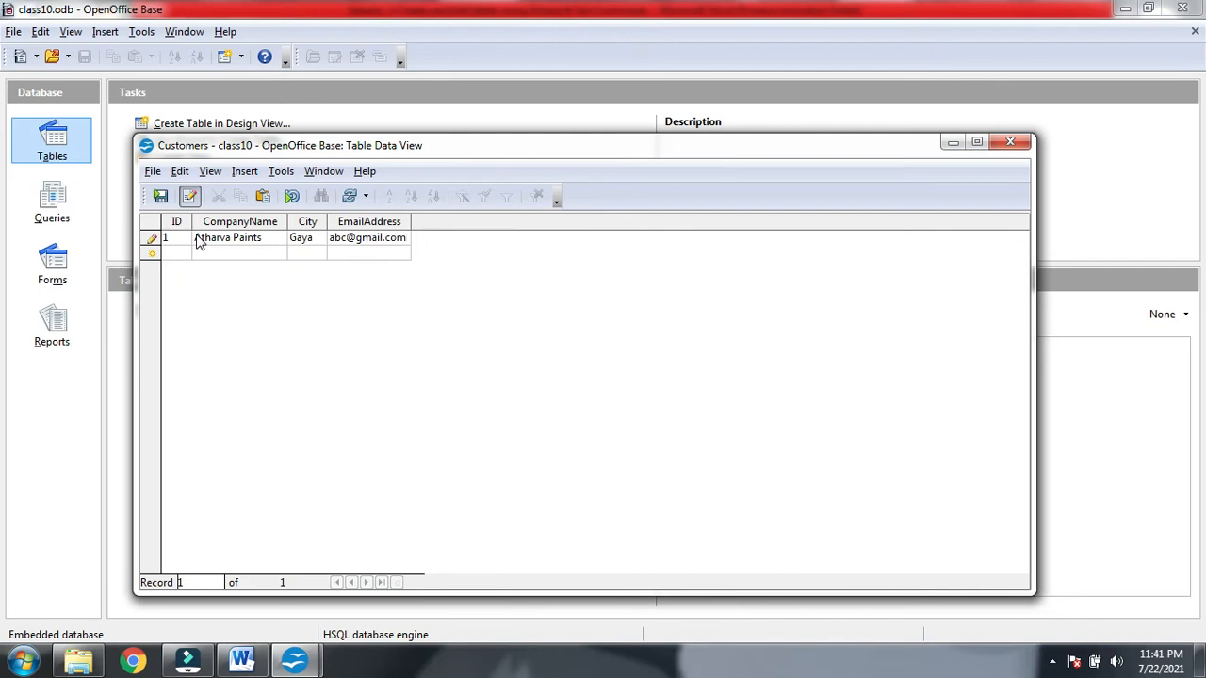
key("Return")
type("2")
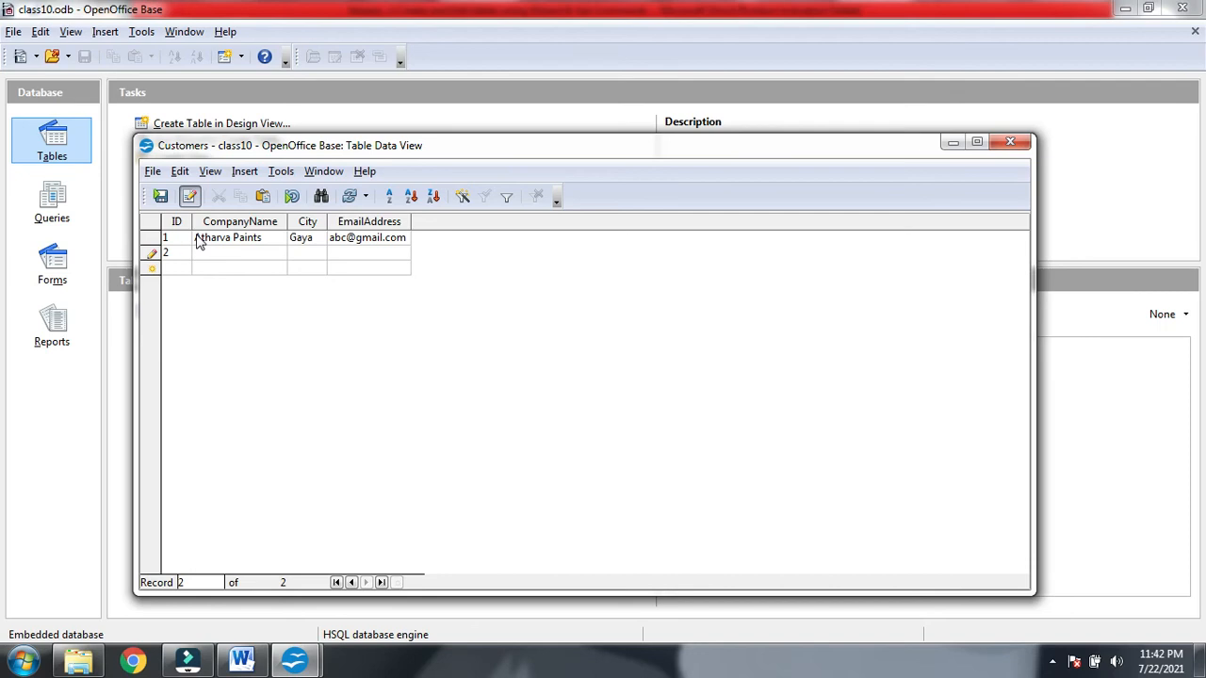
- Save the second Customers record and close the table's data window
left_click(1024, 146)
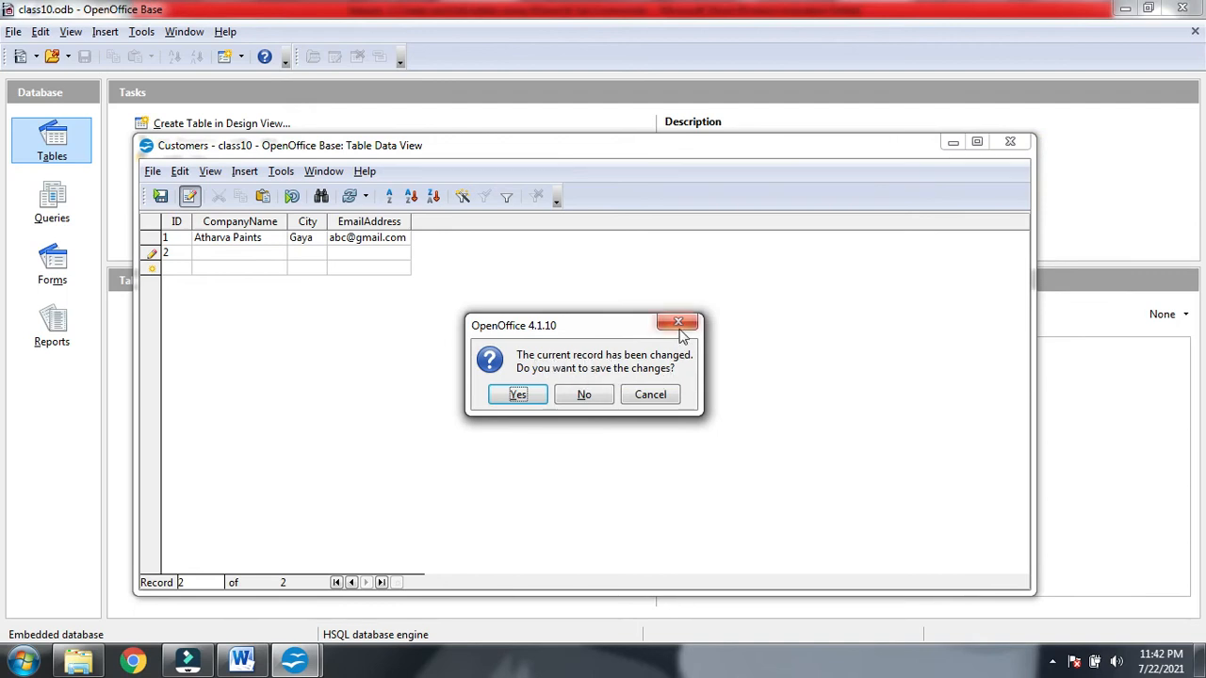
left_click(679, 323)
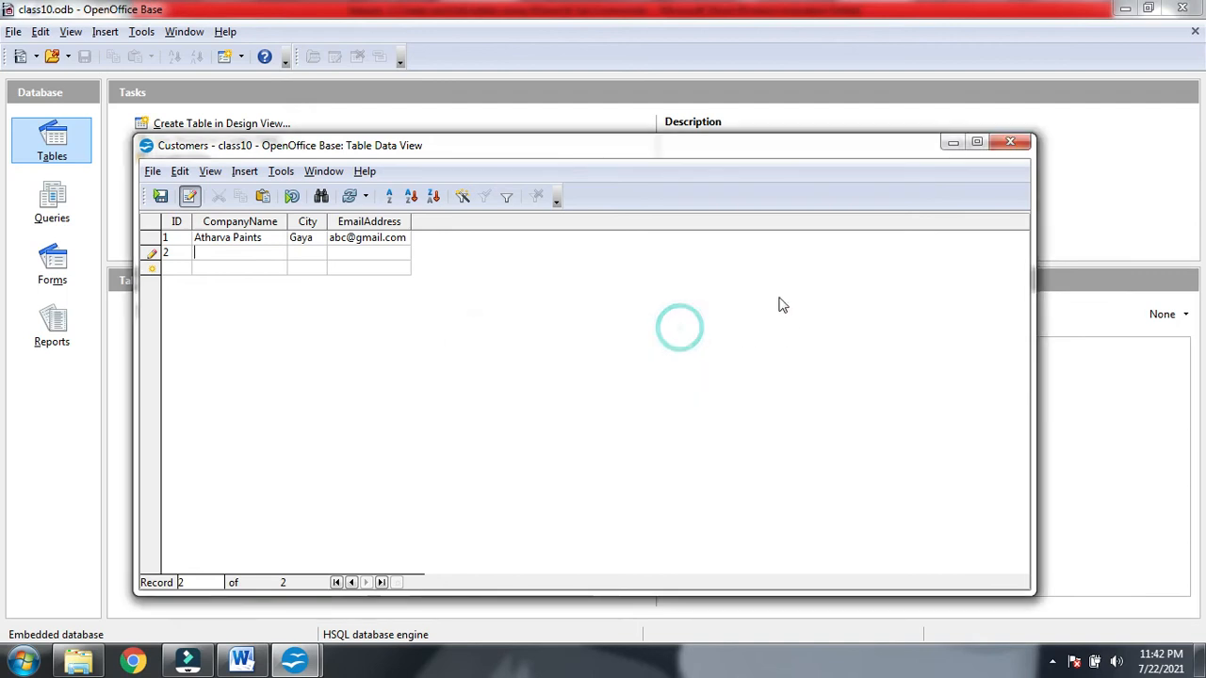
left_click(152, 171)
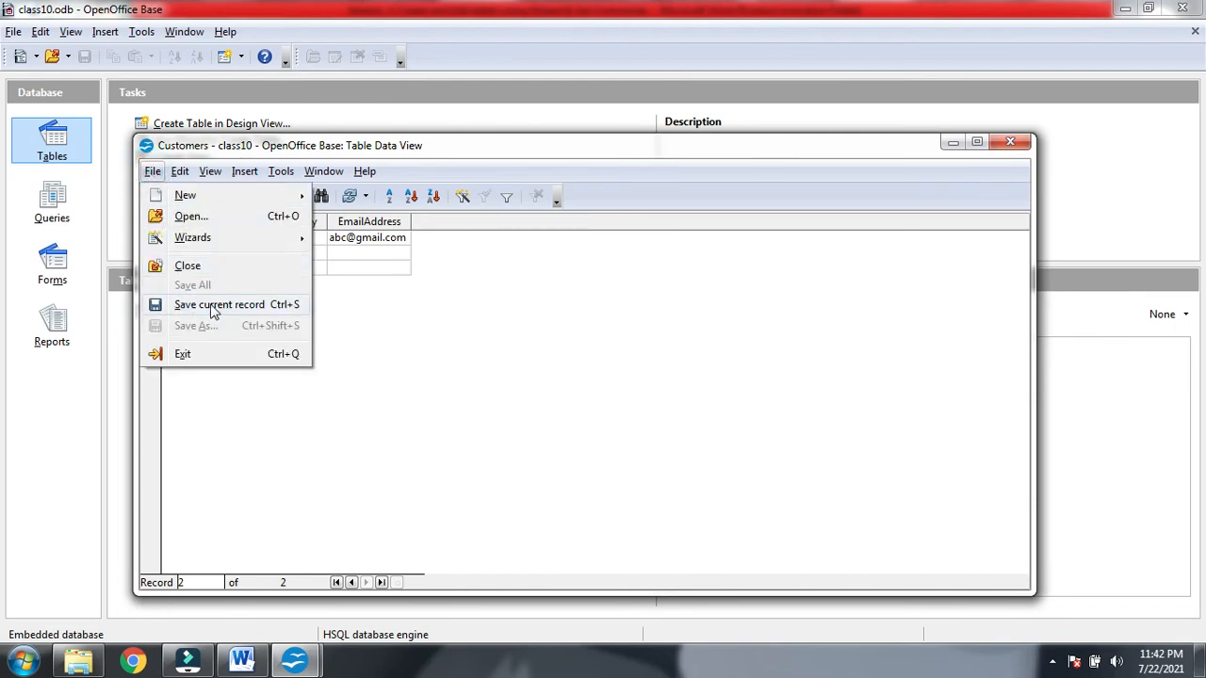
left_click(474, 344)
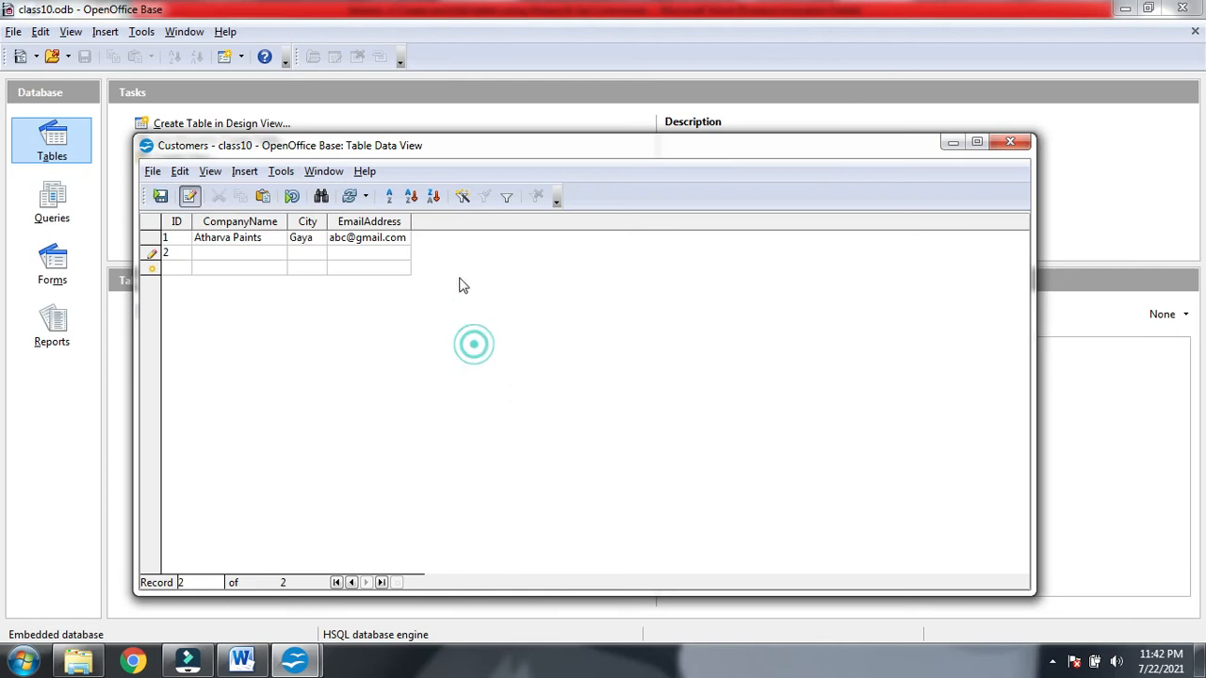
left_click(160, 198)
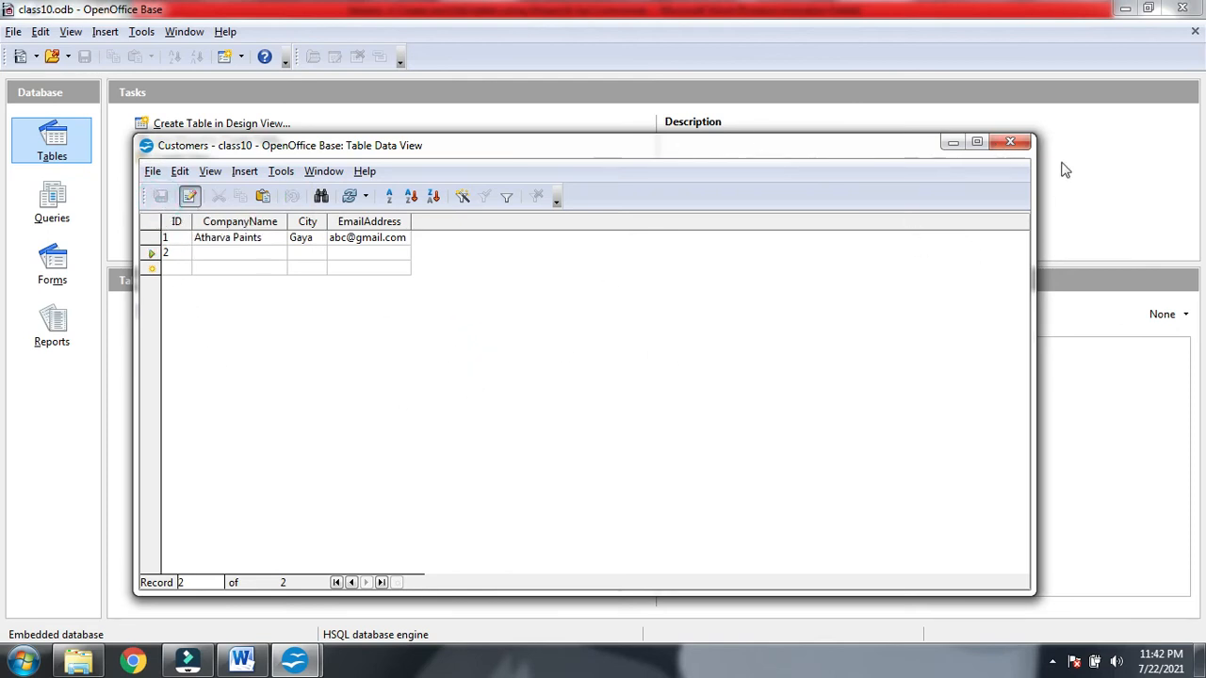
left_click(1010, 142)
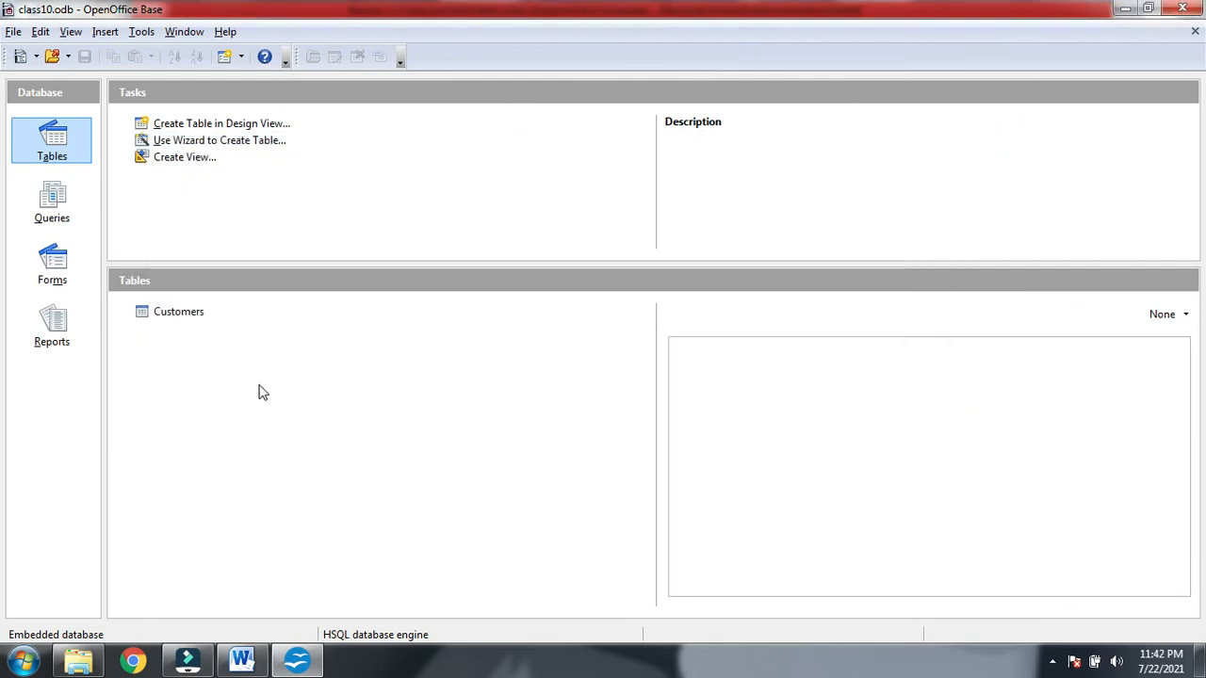
- Bring up the 'How to create table using design view' heading and its field table in Word
left_click(241, 660)
scroll(569, 461, "down", 5)
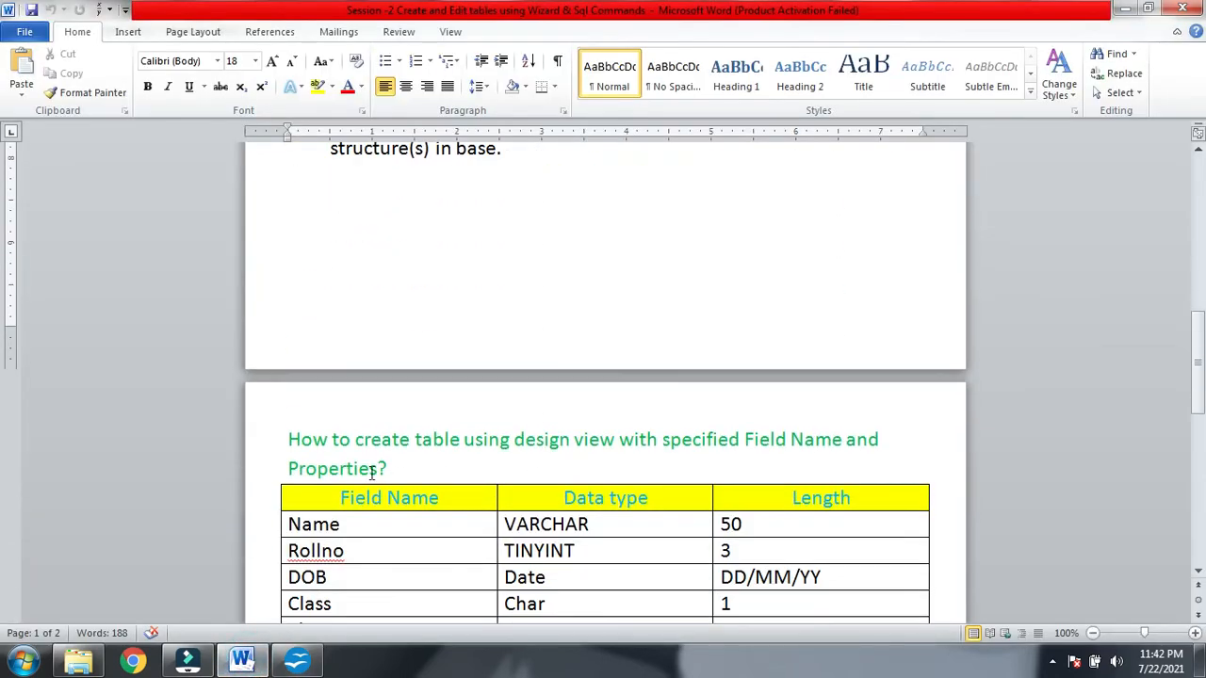
left_click_drag(289, 441, 603, 455)
left_click(298, 660)
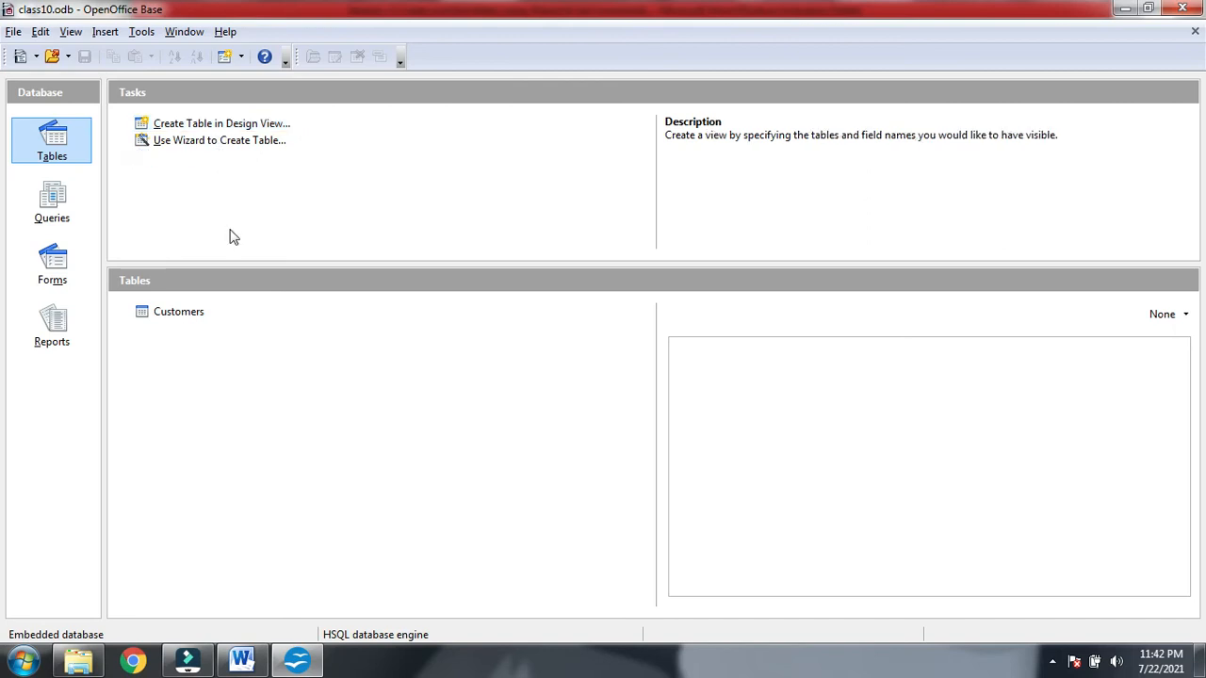
left_click(241, 661)
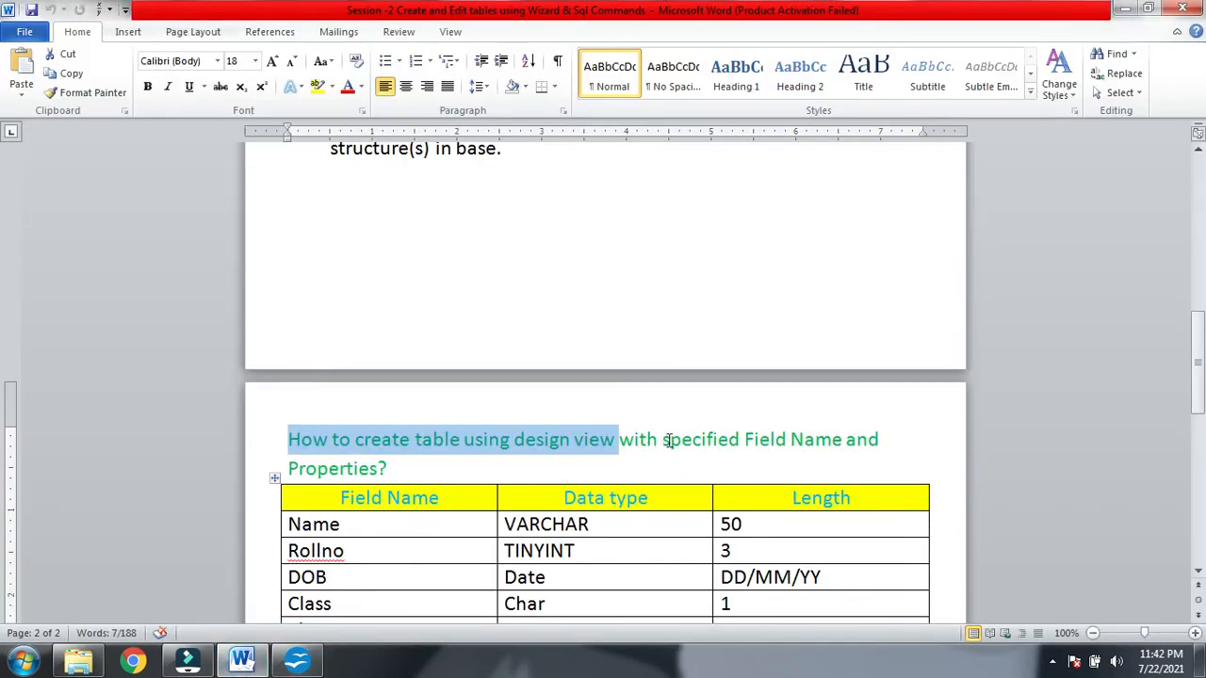
scroll(647, 465, "down", 5)
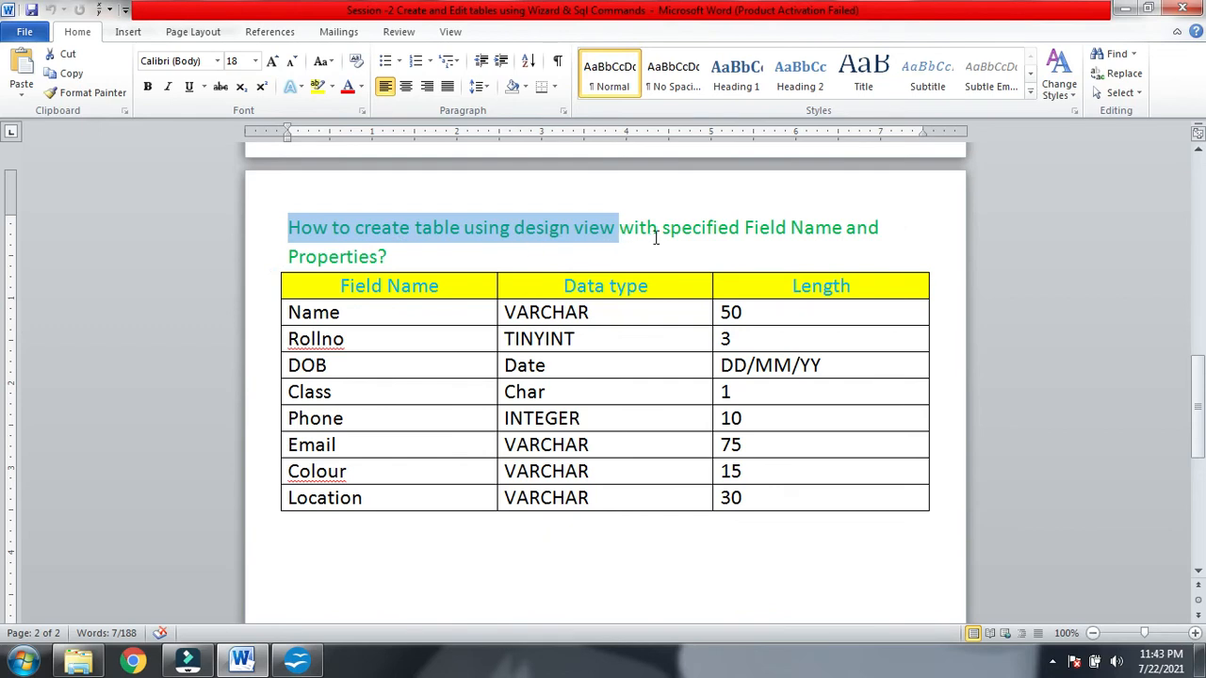
- Mark 'specified Field Name', 'Properties', 'Data type', 'Length' and 'design view' in the Word notes
left_click_drag(663, 232, 841, 235)
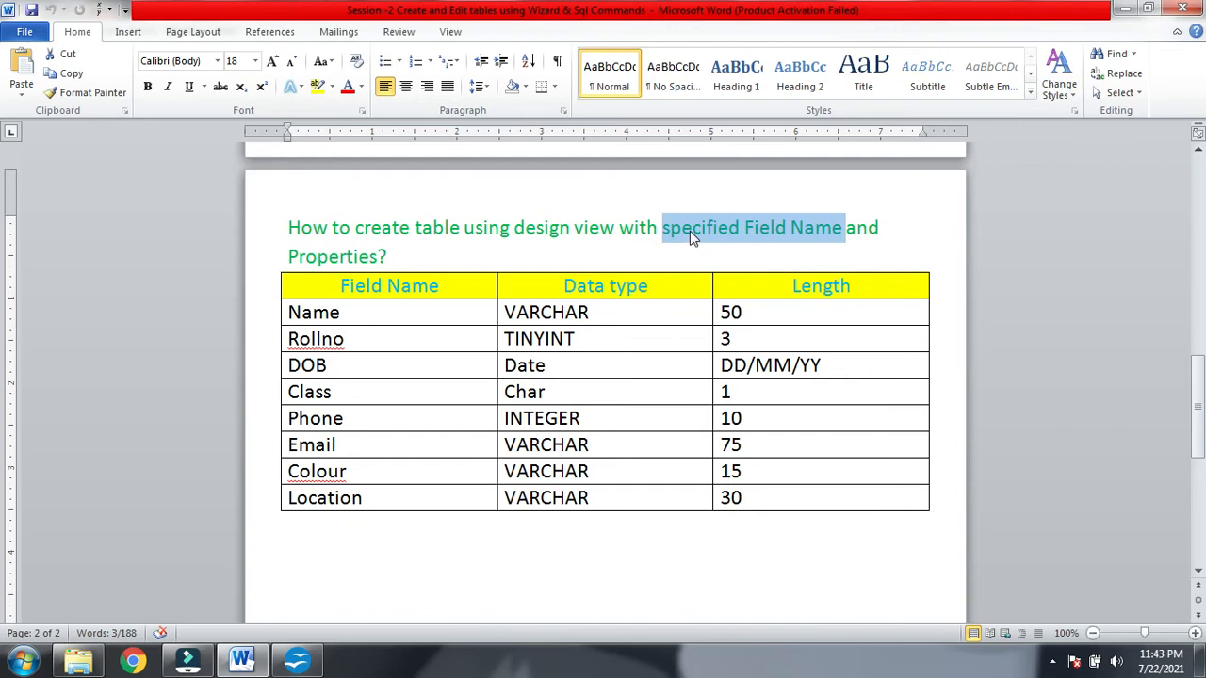
left_click_drag(378, 261, 288, 254)
left_click_drag(565, 283, 651, 285)
left_click_drag(792, 288, 851, 285)
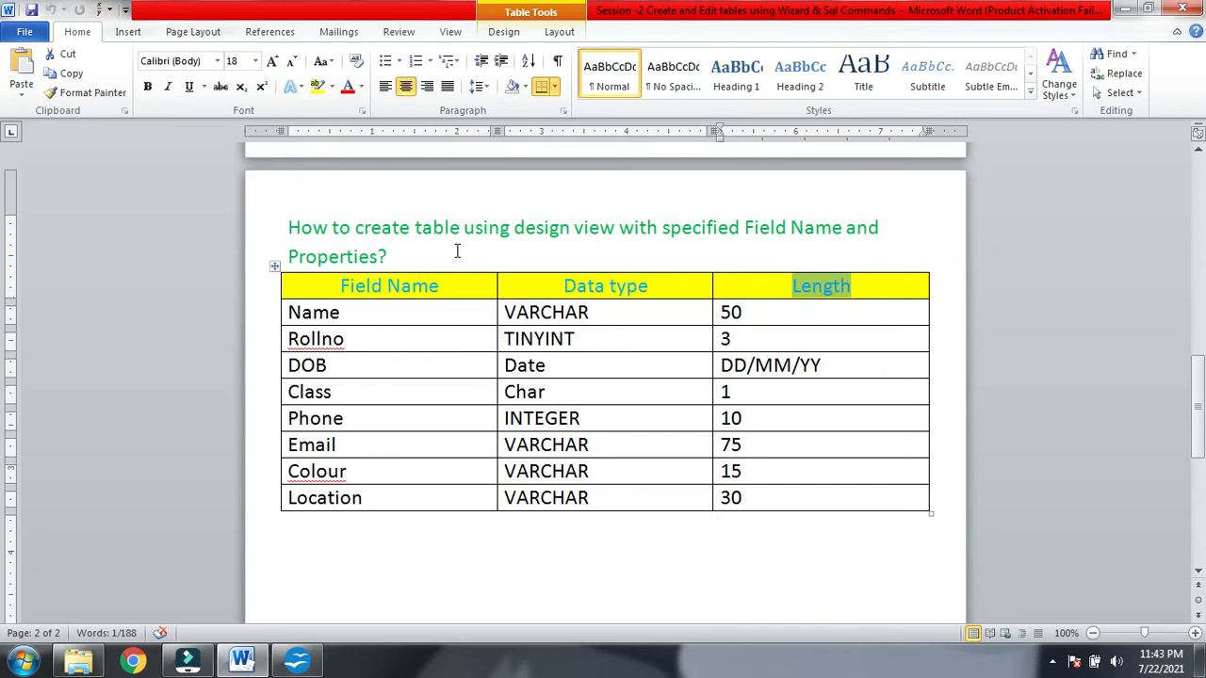
left_click(427, 255)
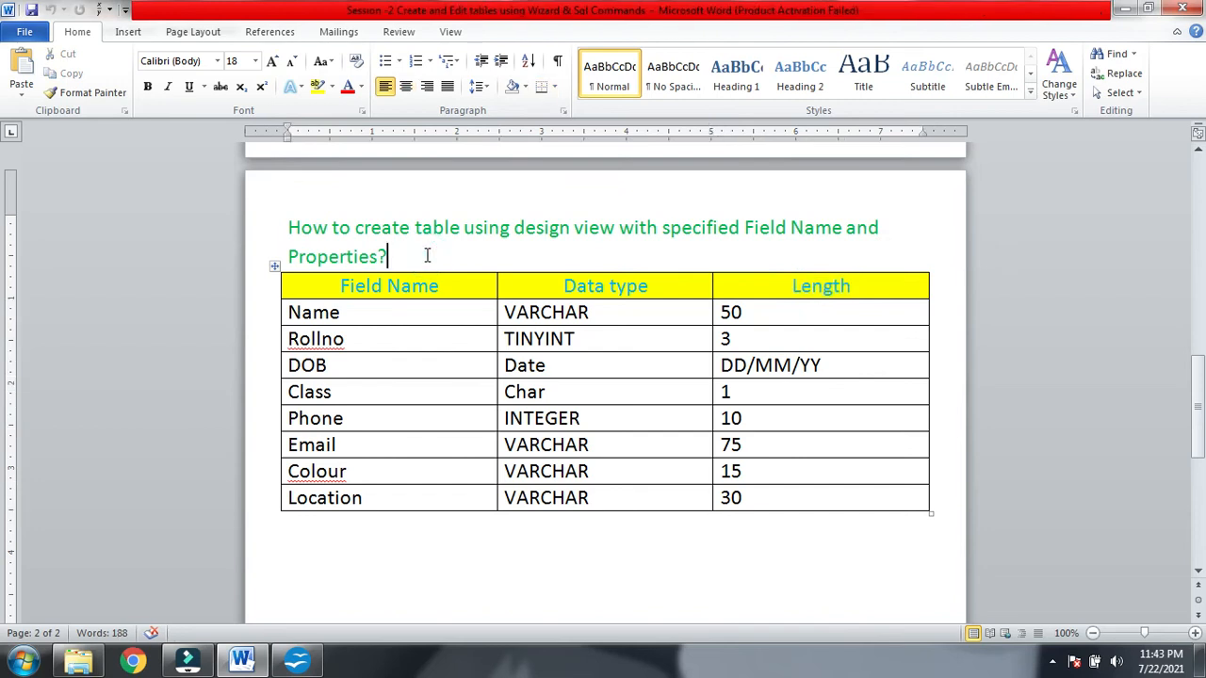
left_click_drag(515, 229, 610, 230)
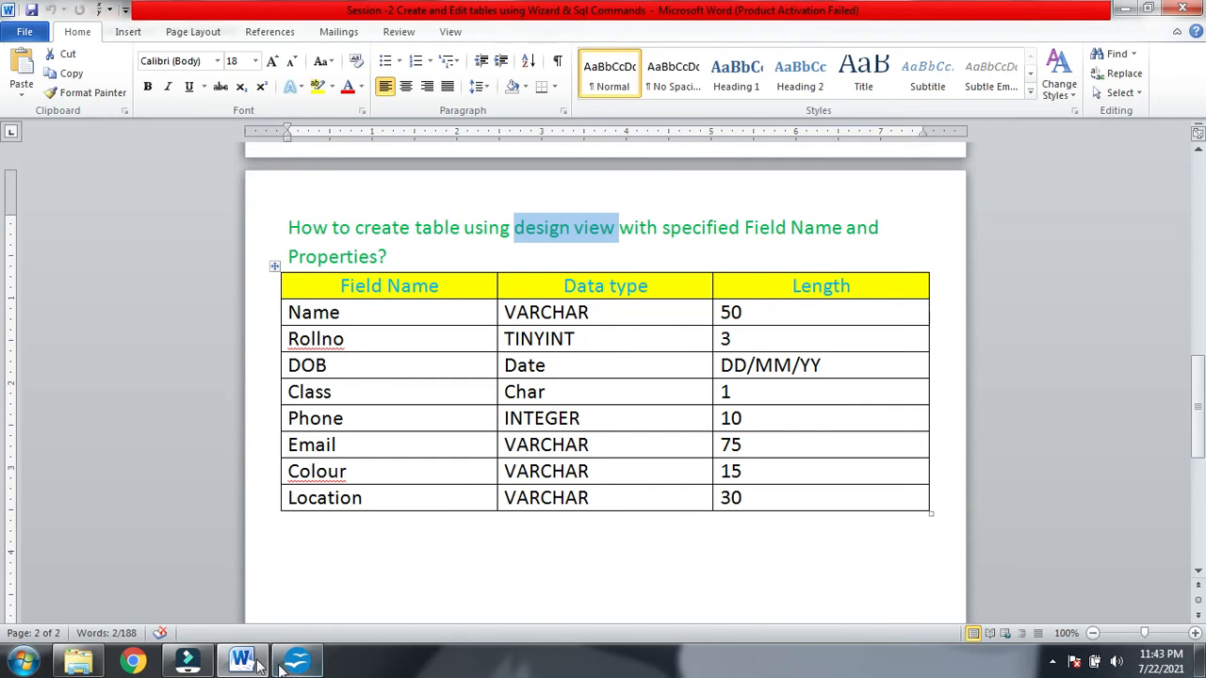
- Return to the class10.odb database window after a brief glance back at Word
left_click(300, 662)
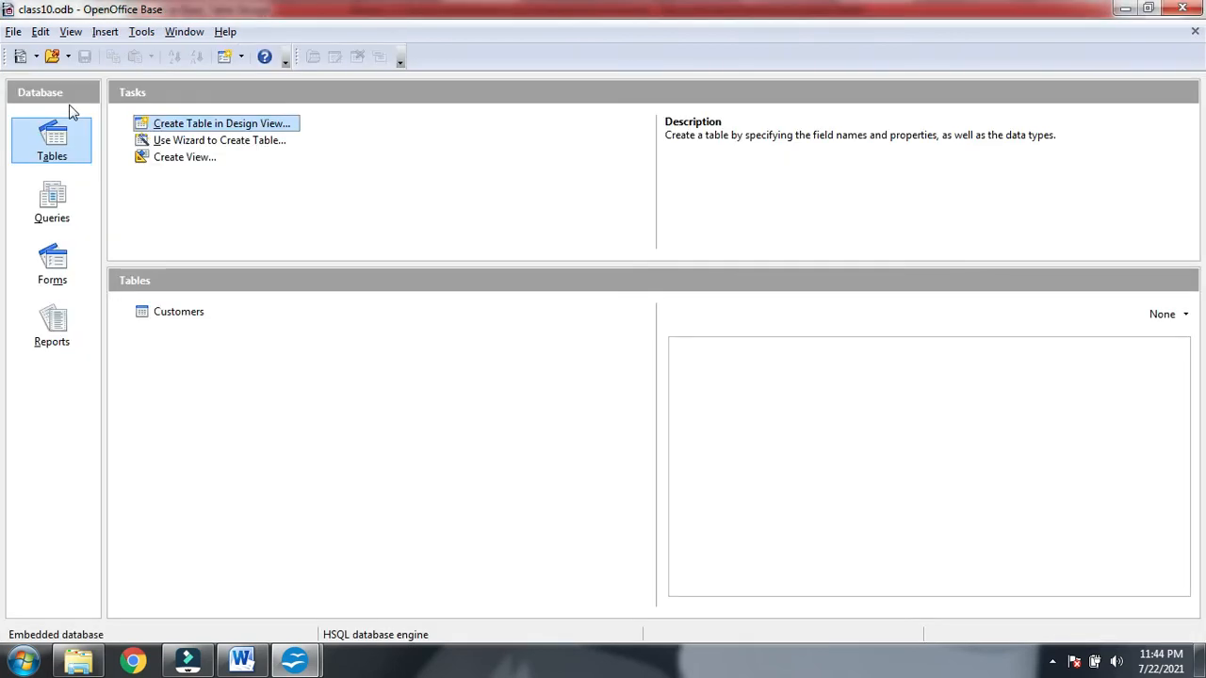
key("alt+Tab")
key("Tab")
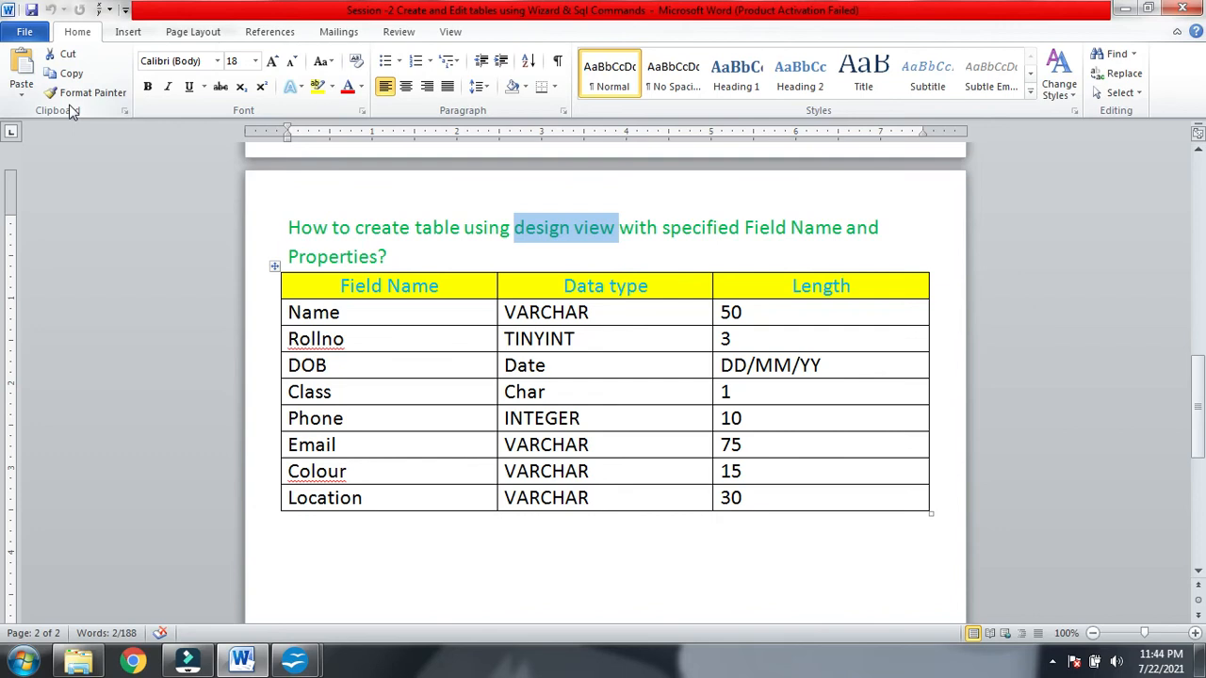
key("alt+Tab")
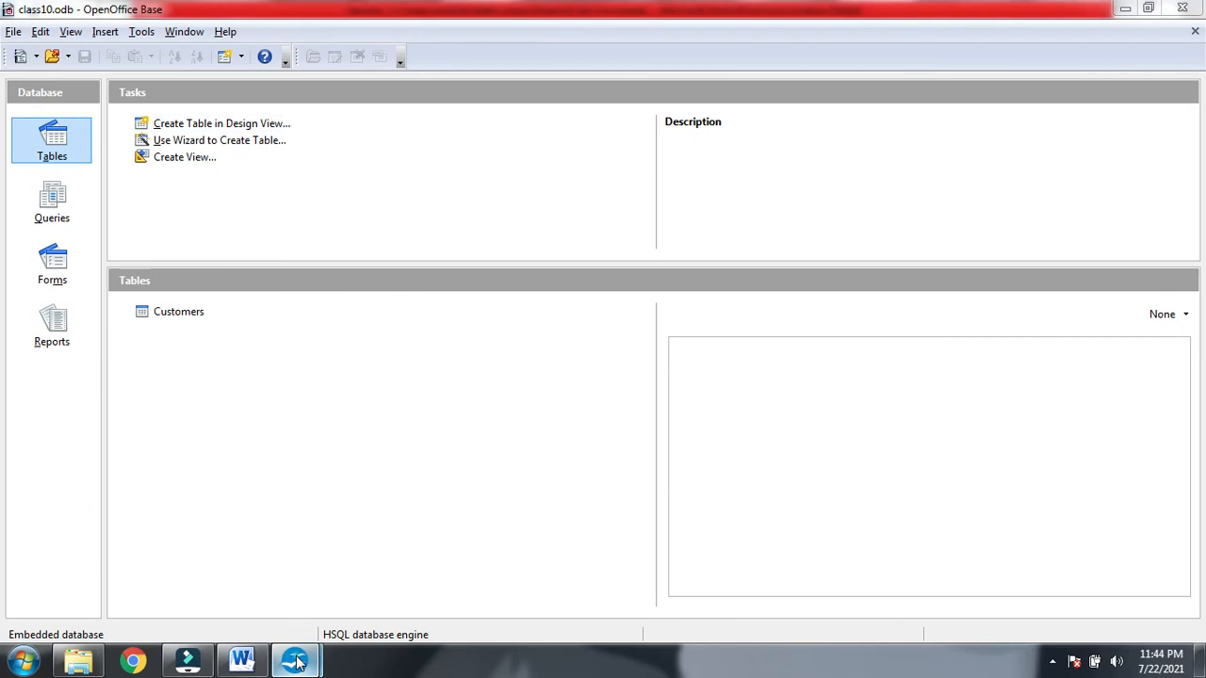
- In the Table1 design, define the Name field as Text [ VARCHAR ] length 50 and begin a second row
mouse_move(294, 659)
left_click(353, 595)
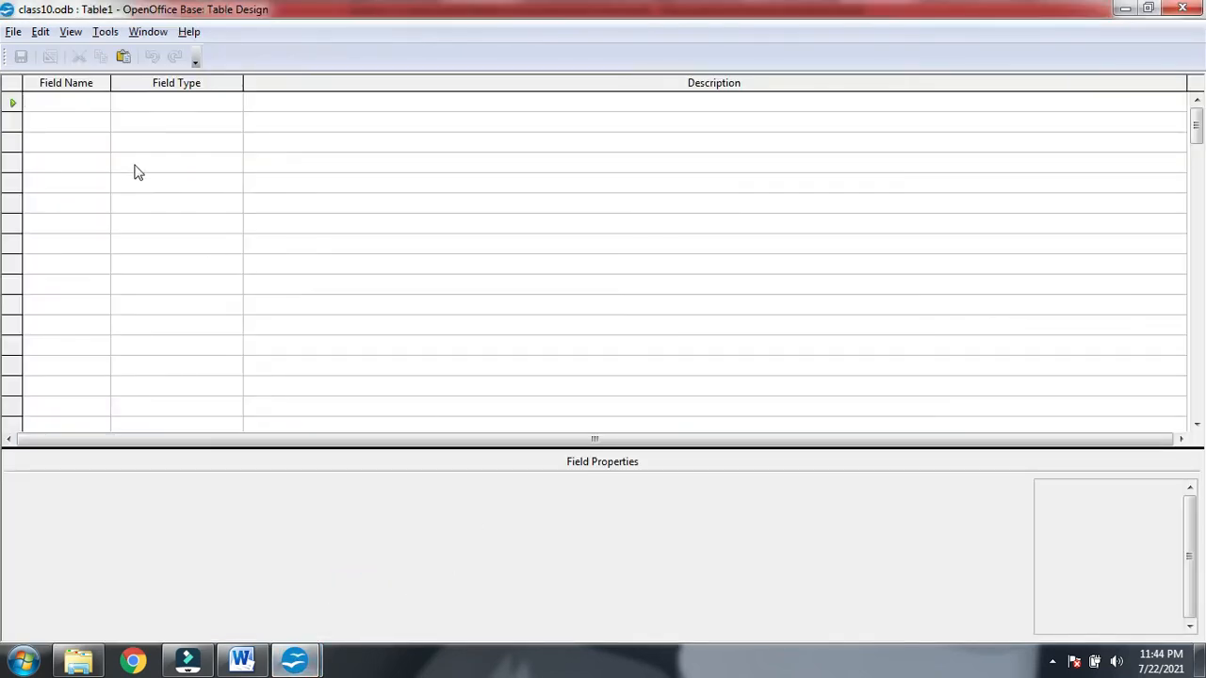
left_click(69, 100)
type("Name")
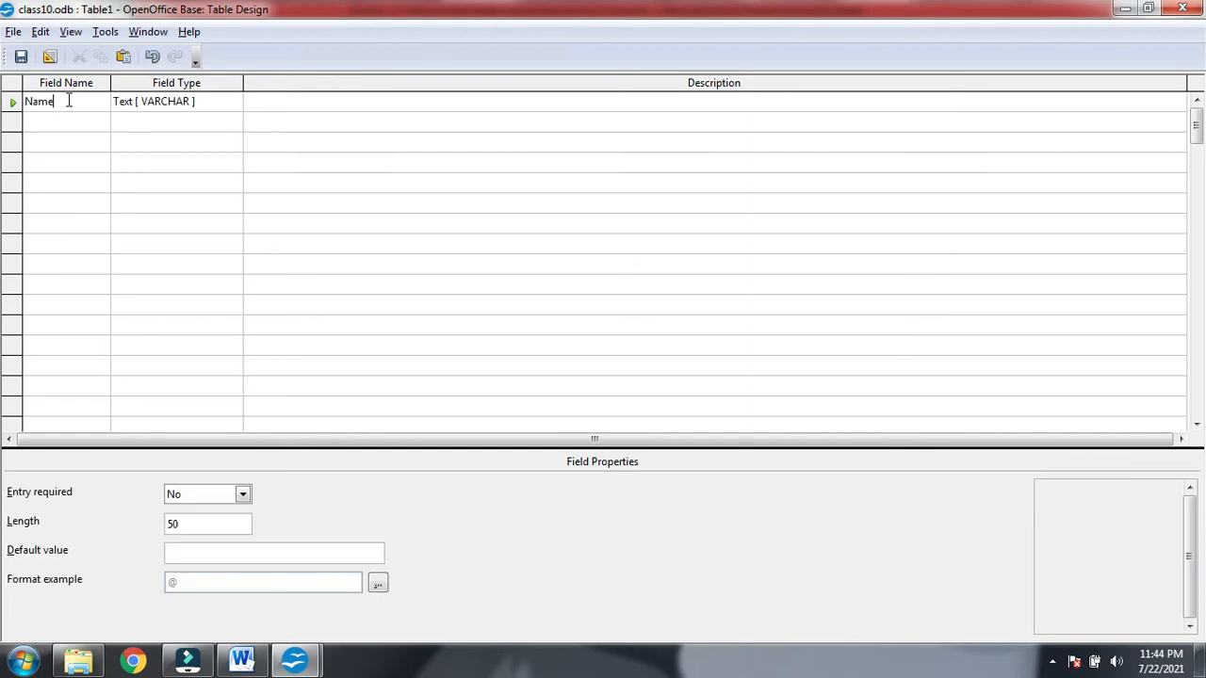
left_click(209, 110)
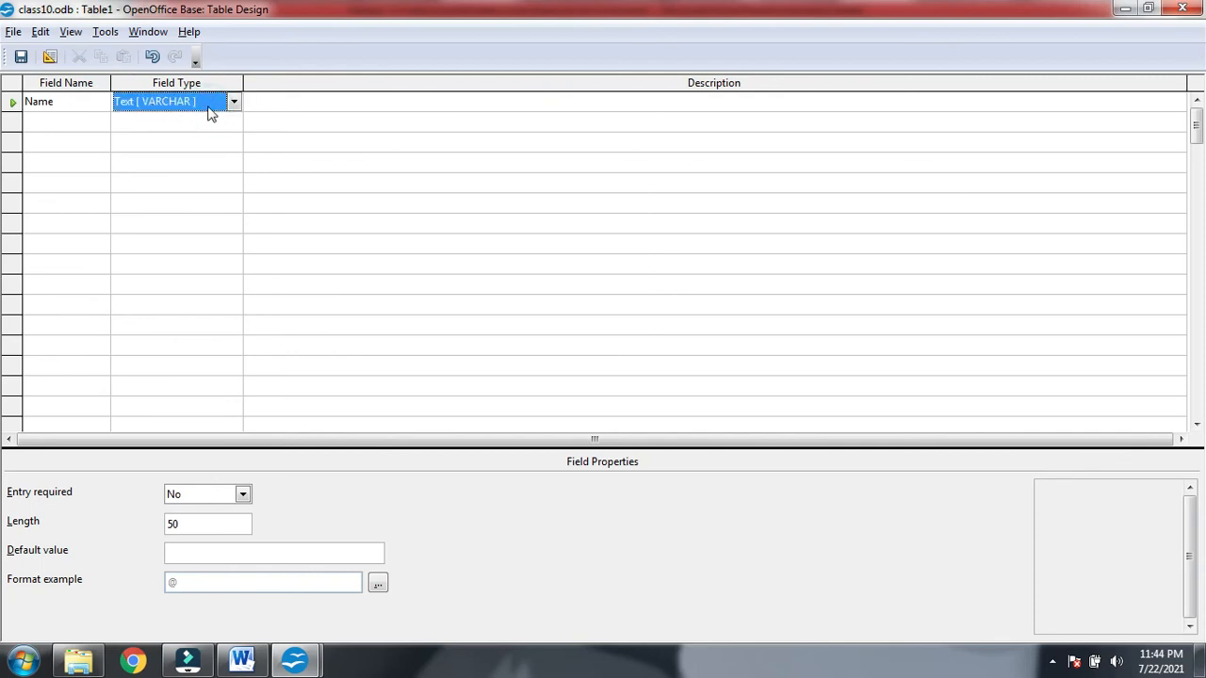
left_click(233, 104)
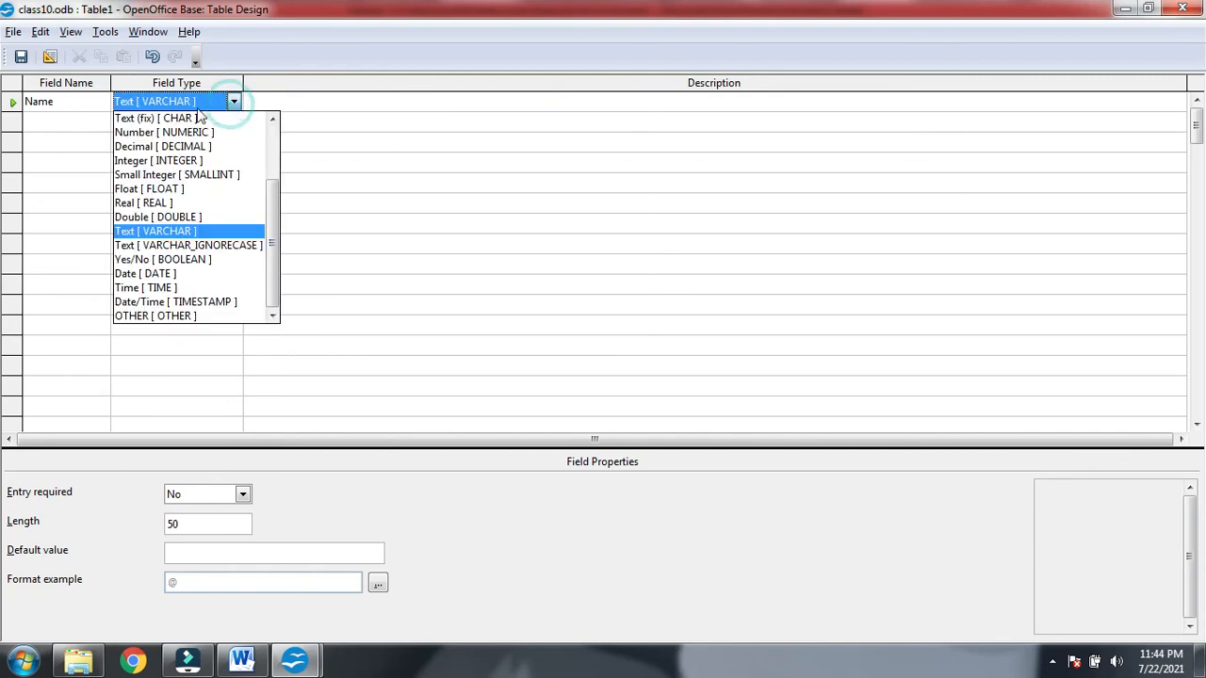
left_click(155, 231)
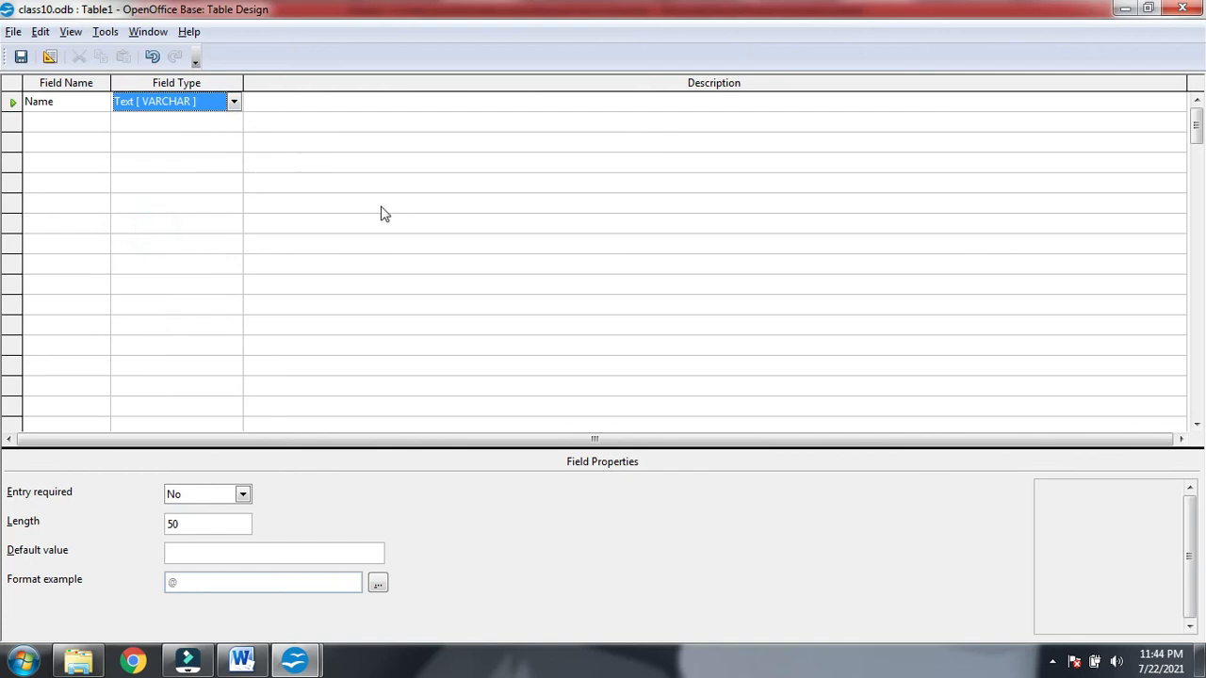
left_click(202, 523)
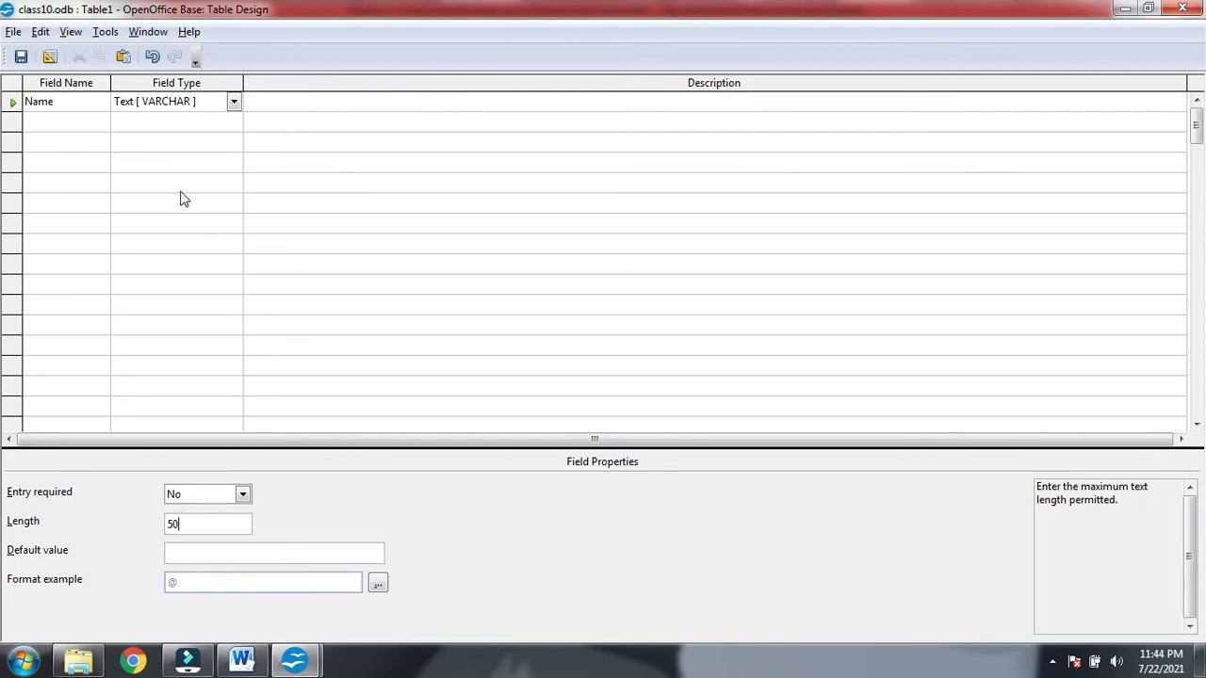
left_click(52, 119)
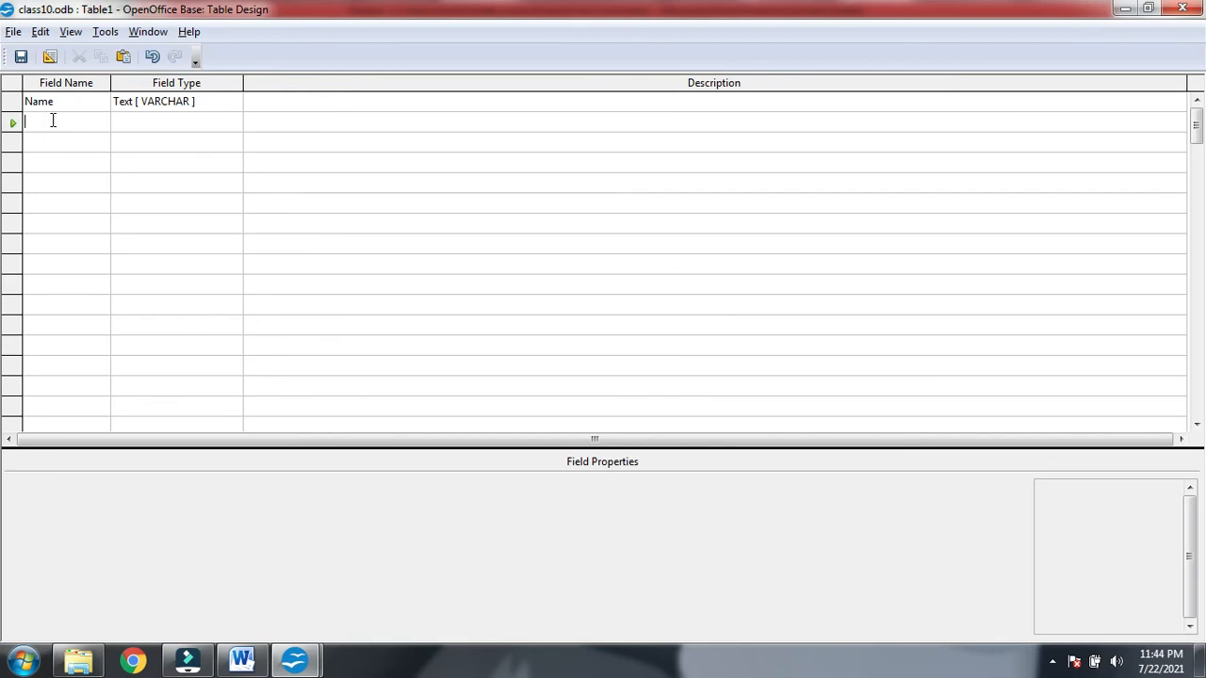
- Make the second field Rollno a Tiny Integer [TINYINT] field with length 3
type("Rollno")
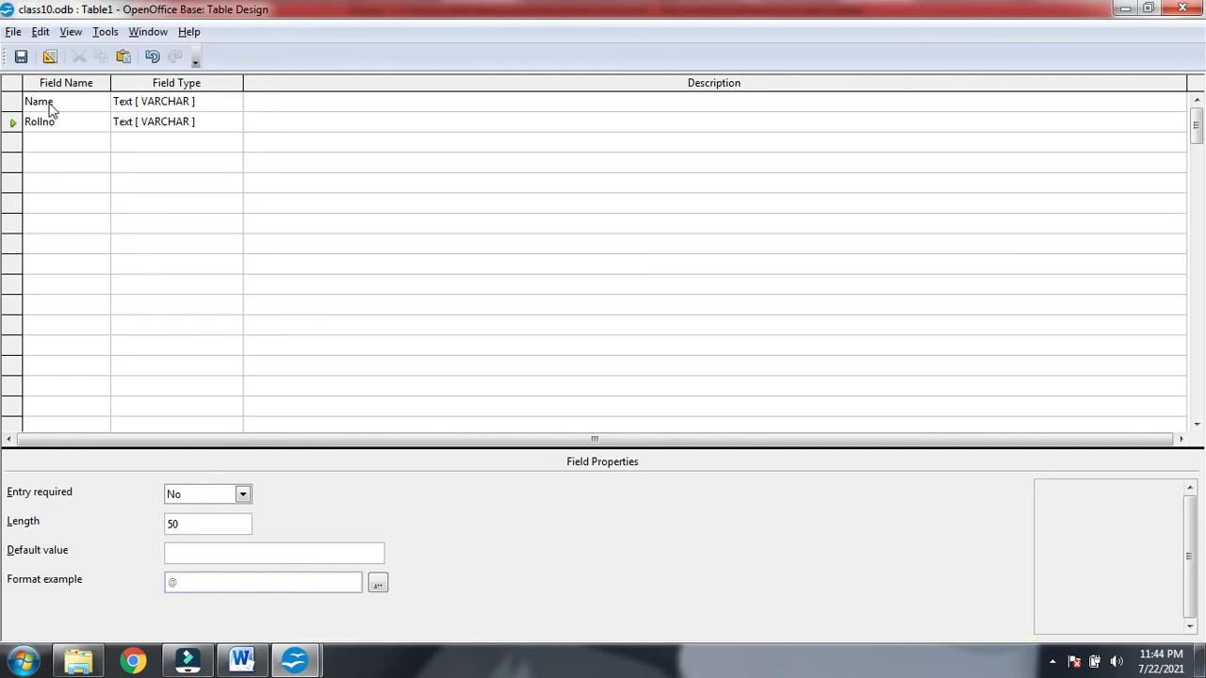
left_click(231, 126)
left_click(232, 123)
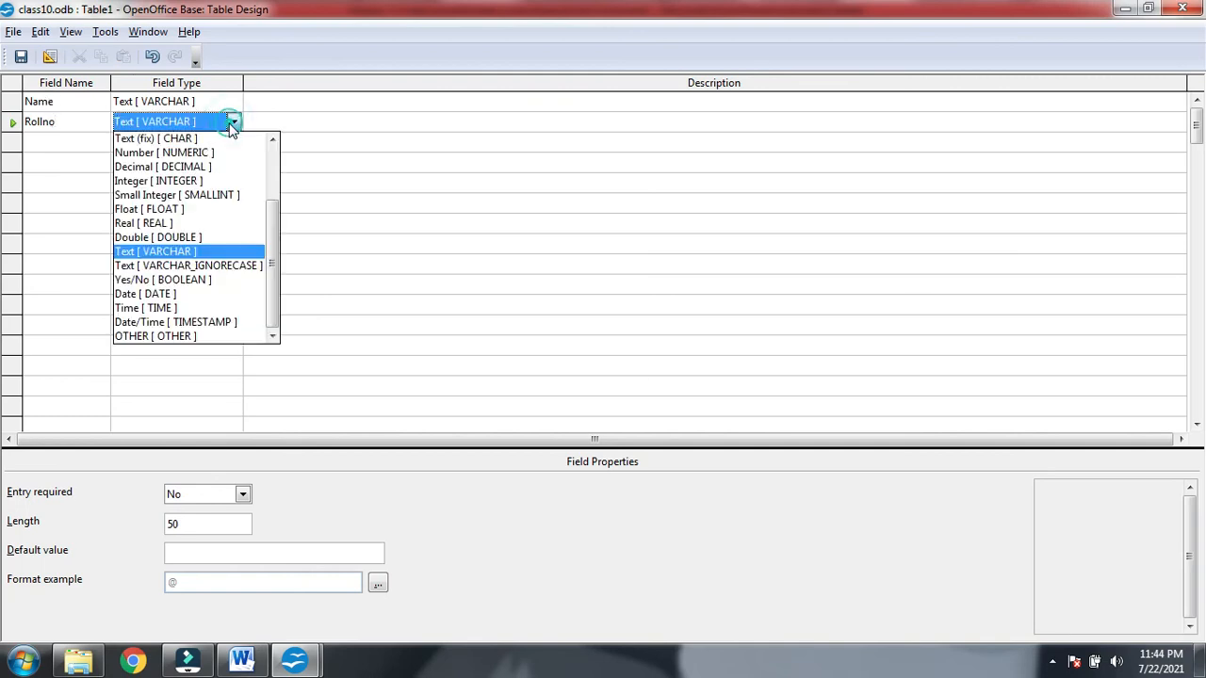
scroll(236, 238, "up", 2)
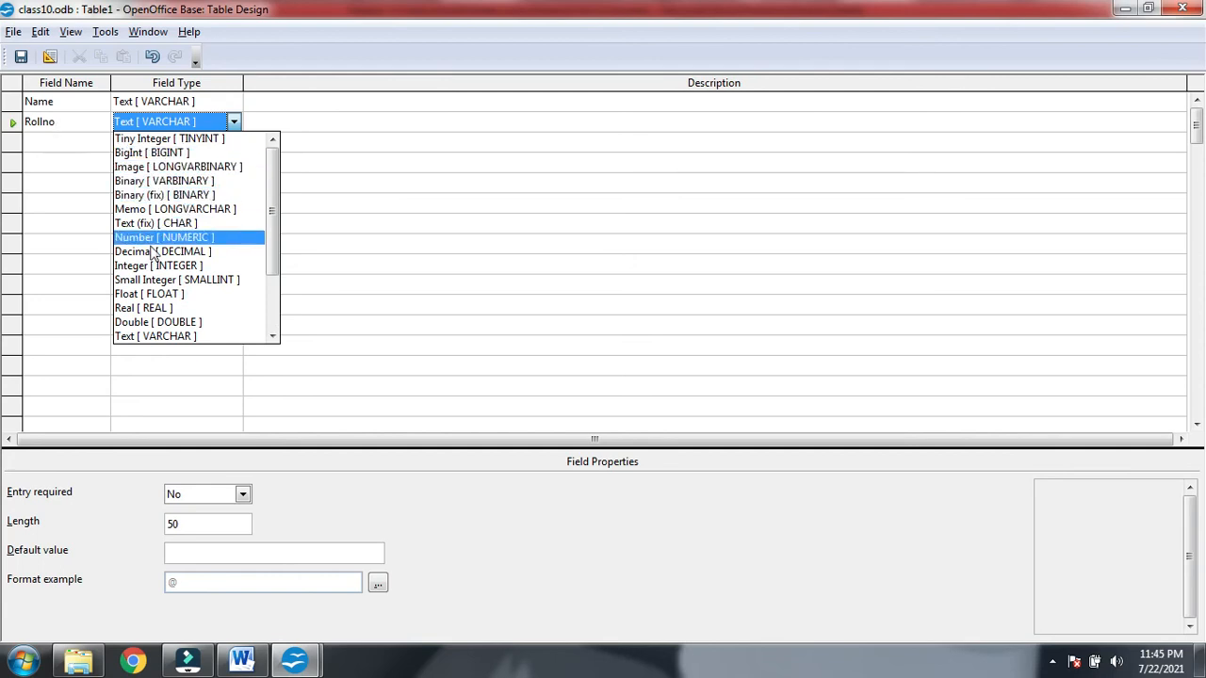
scroll(179, 267, "down", 2)
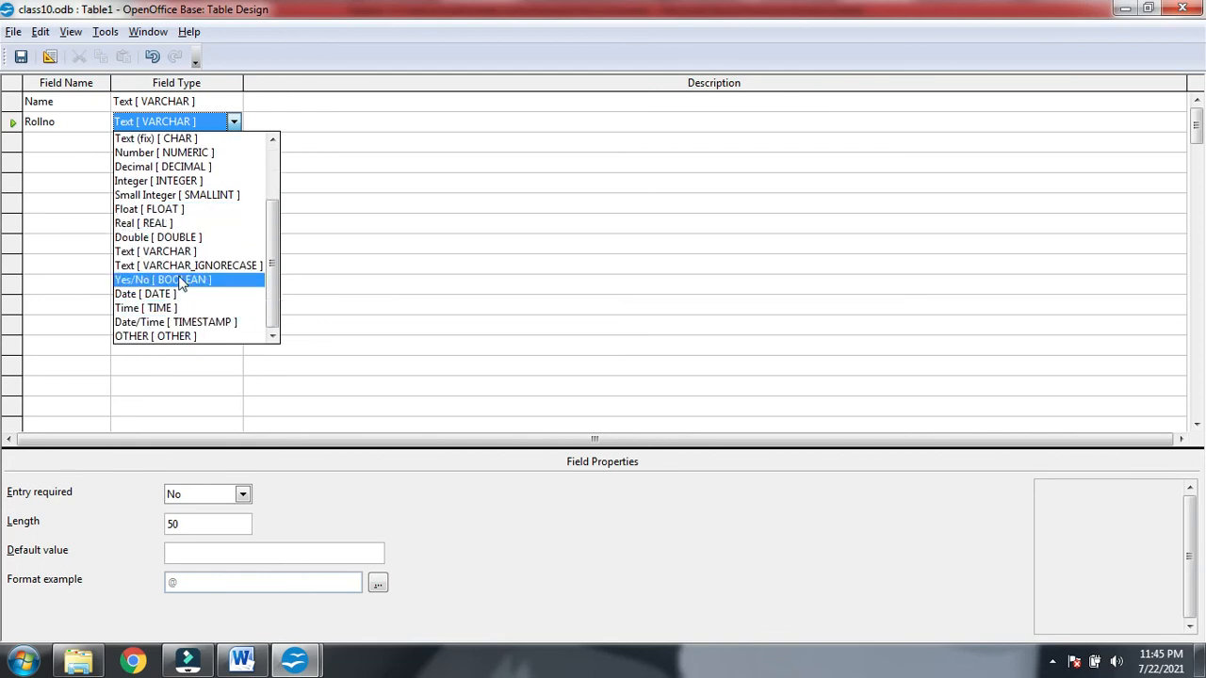
scroll(188, 226, "up", 2)
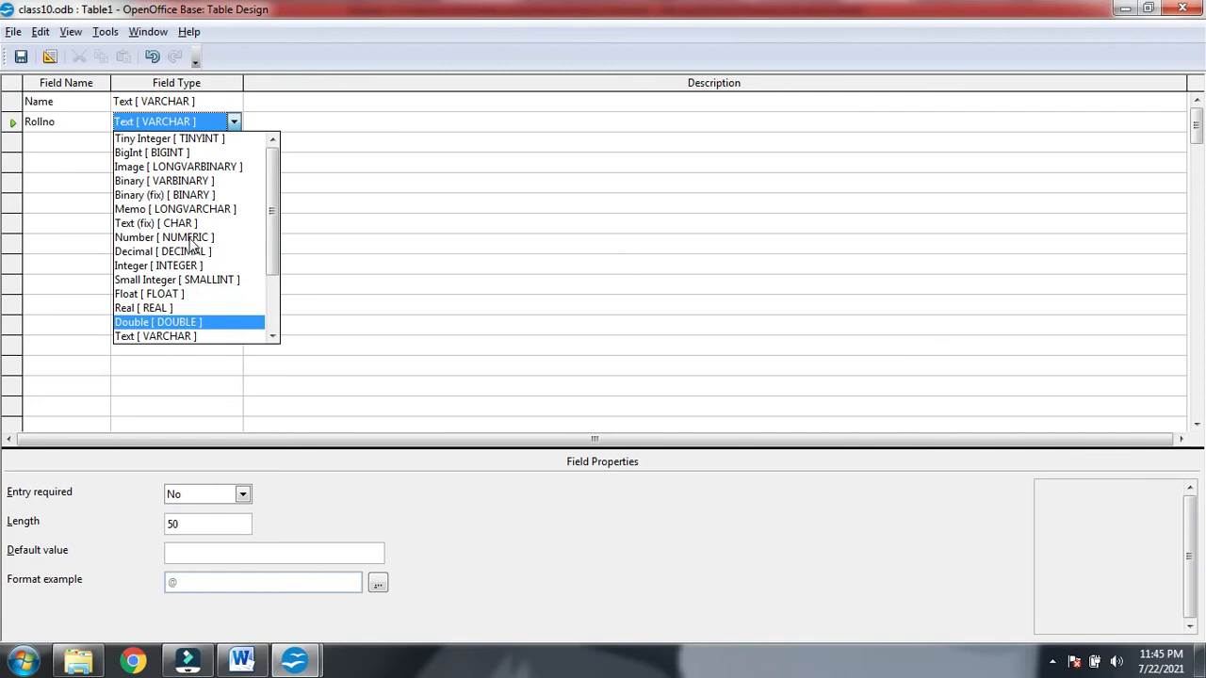
left_click(180, 140)
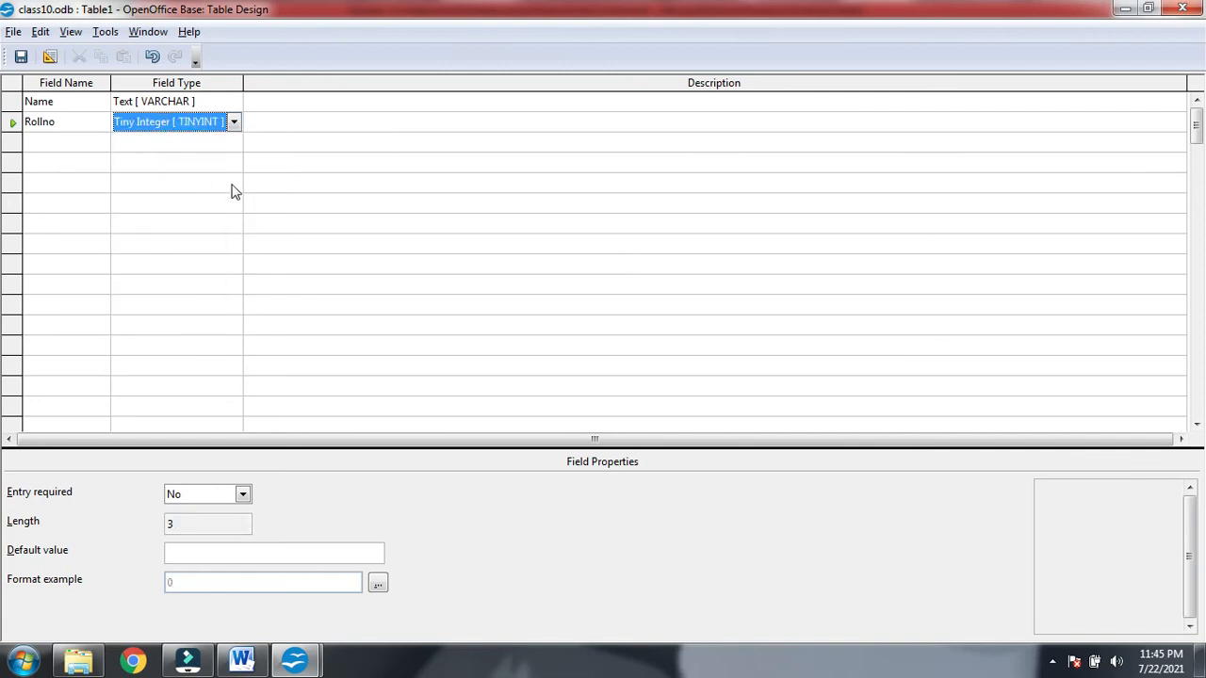
left_click(192, 525)
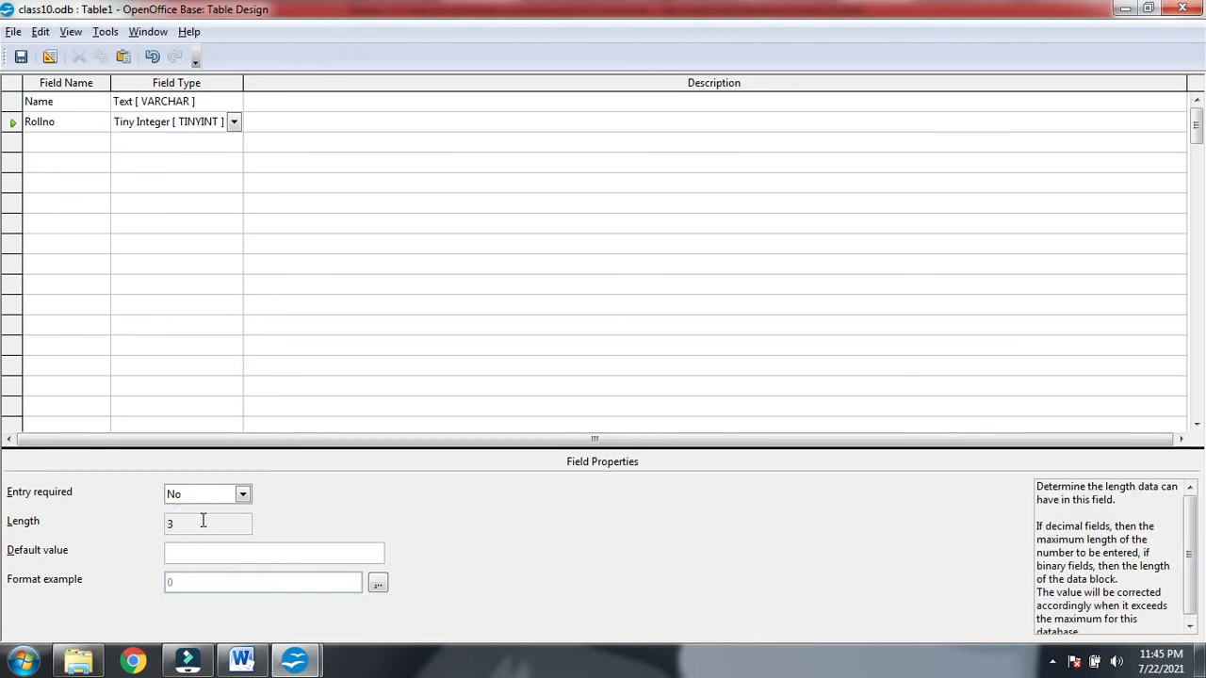
left_click(55, 141)
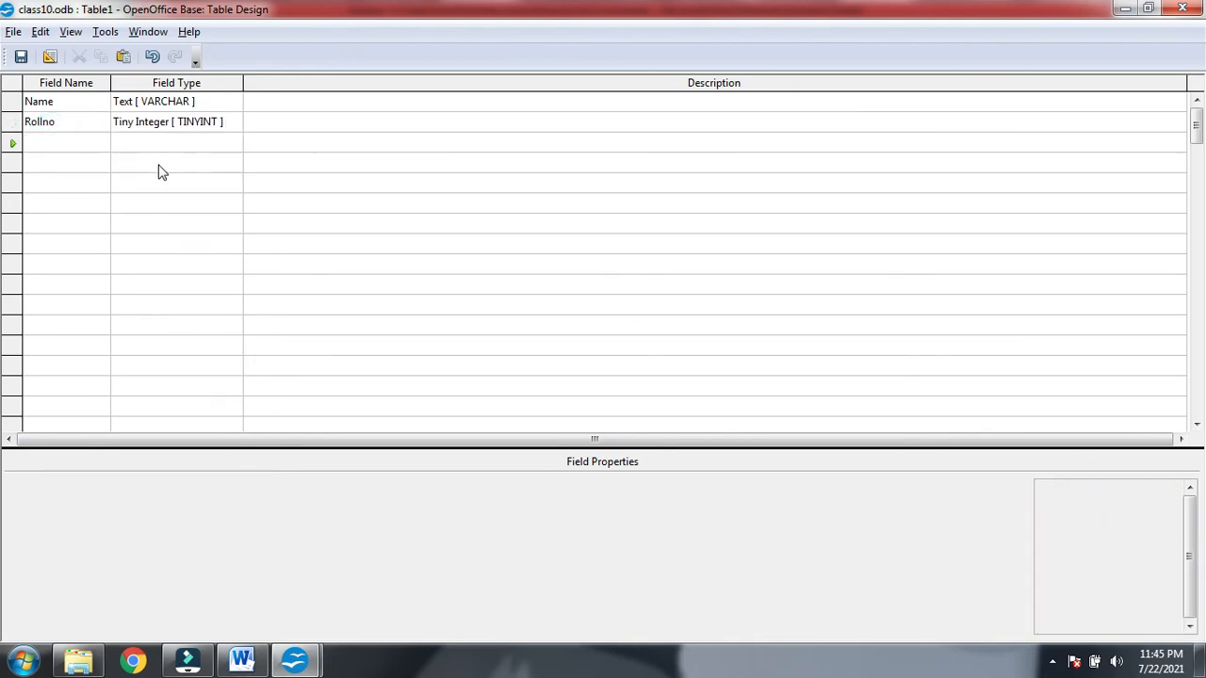
- Add a third field named DOB with type Date [DATE]
type("DOB")
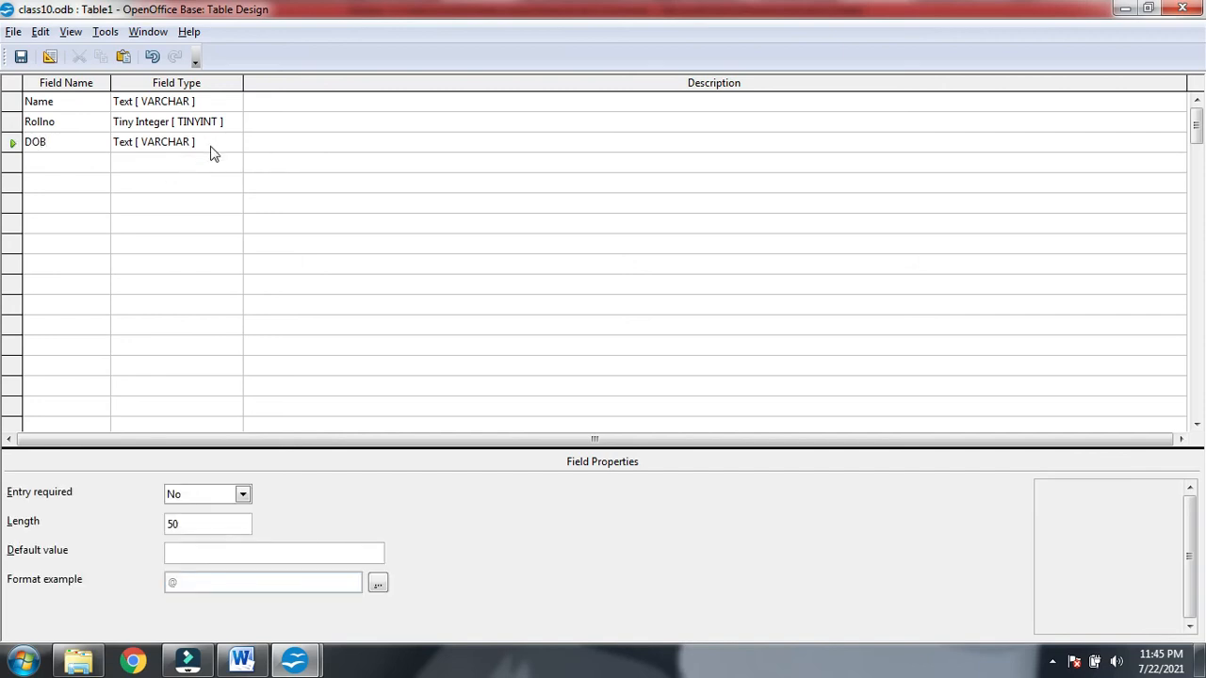
left_click(235, 147)
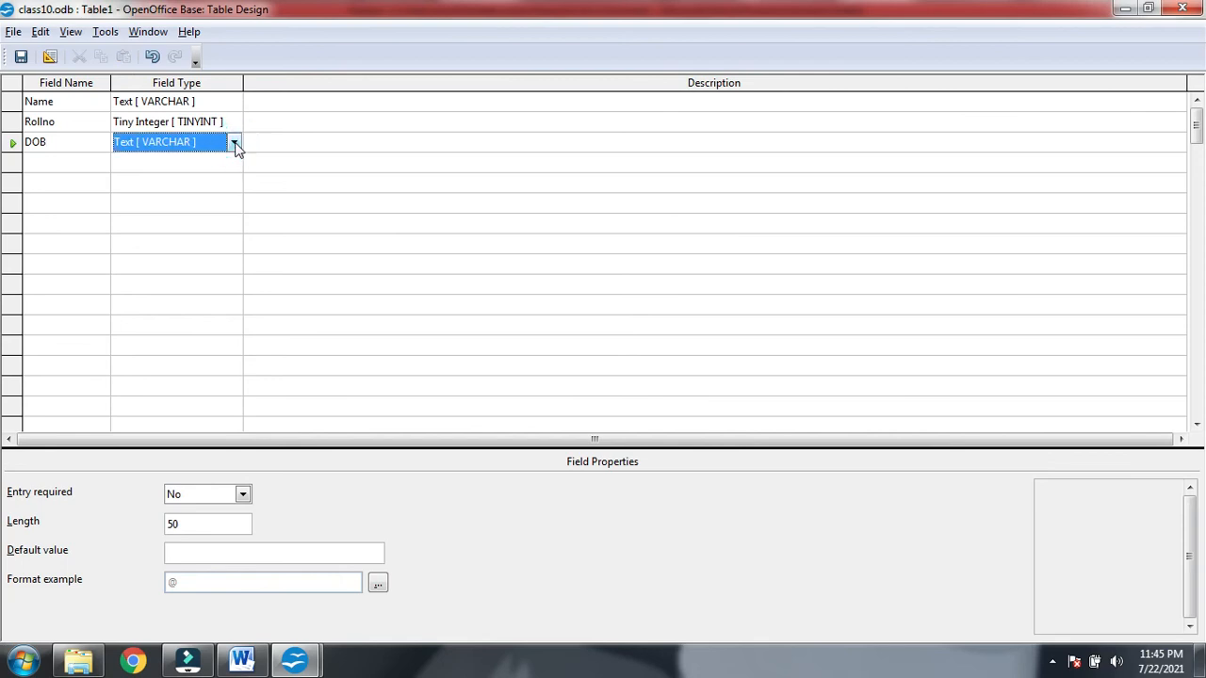
left_click(234, 143)
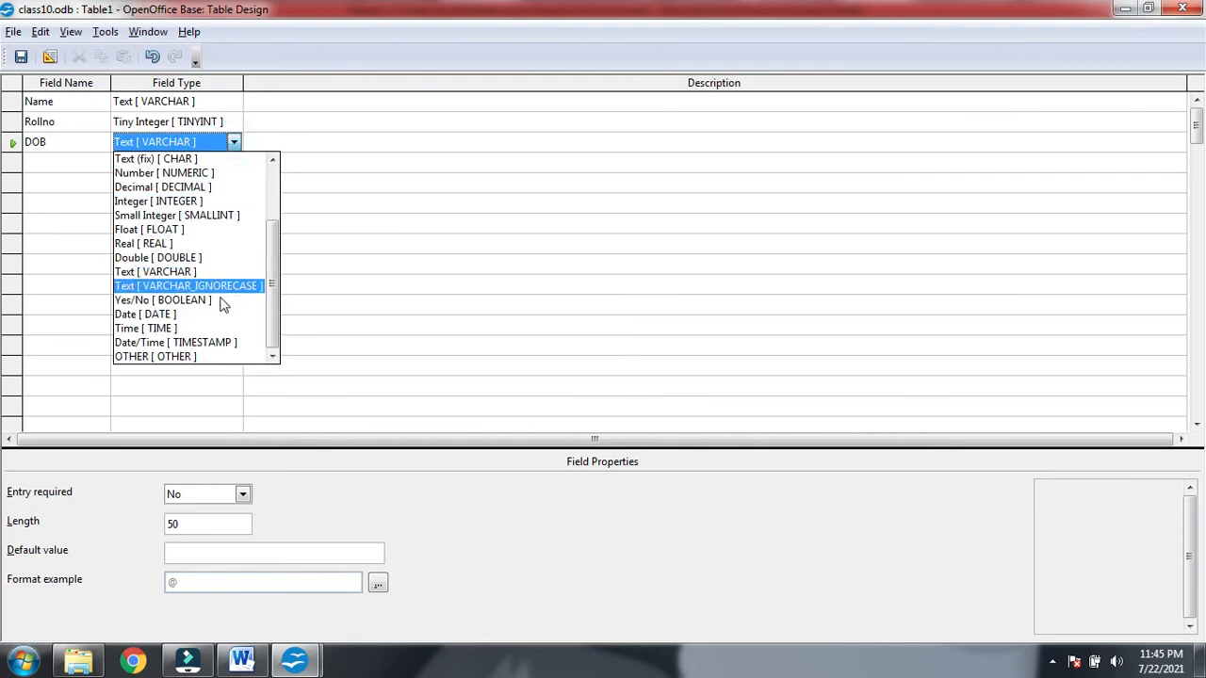
left_click(187, 315)
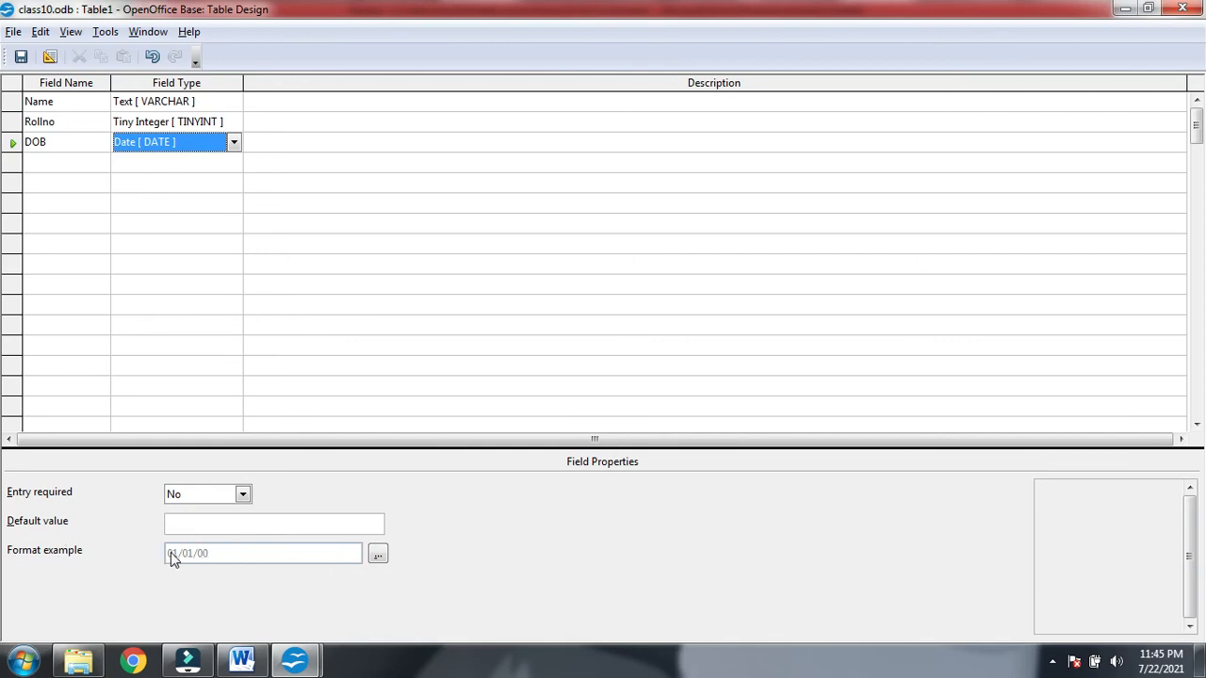
left_click(377, 554)
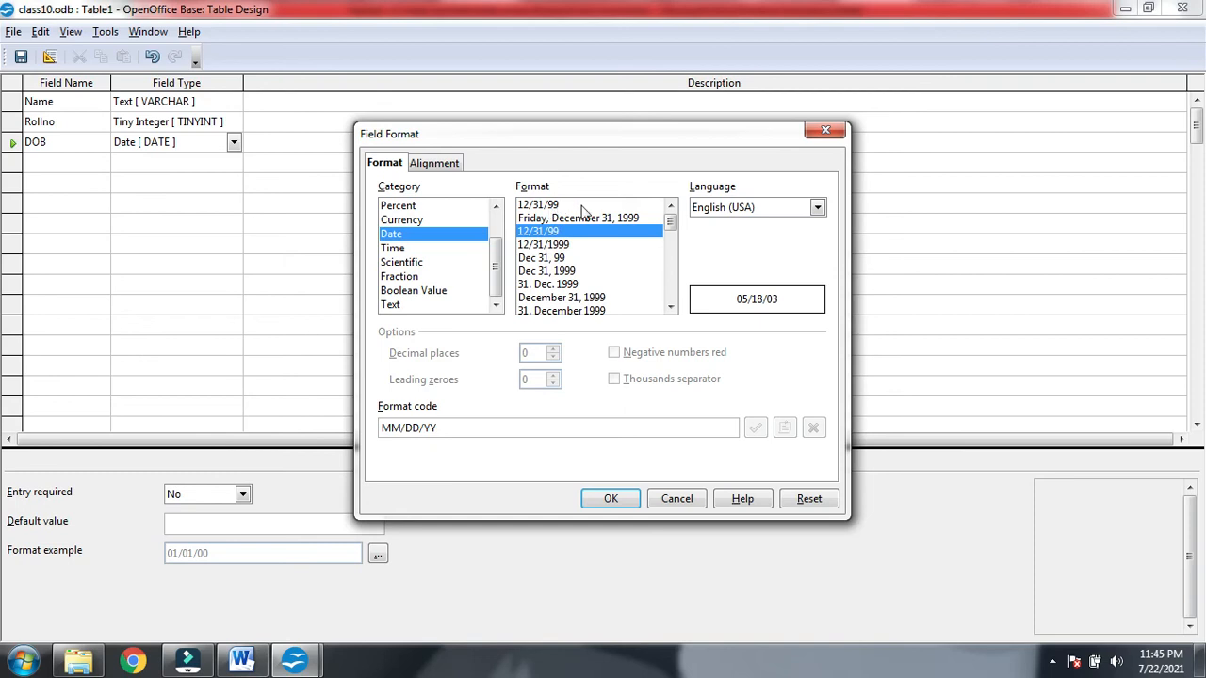
- Pick the 31. Dec. 1999 date format for the DOB field
scroll(657, 233, "down", 2)
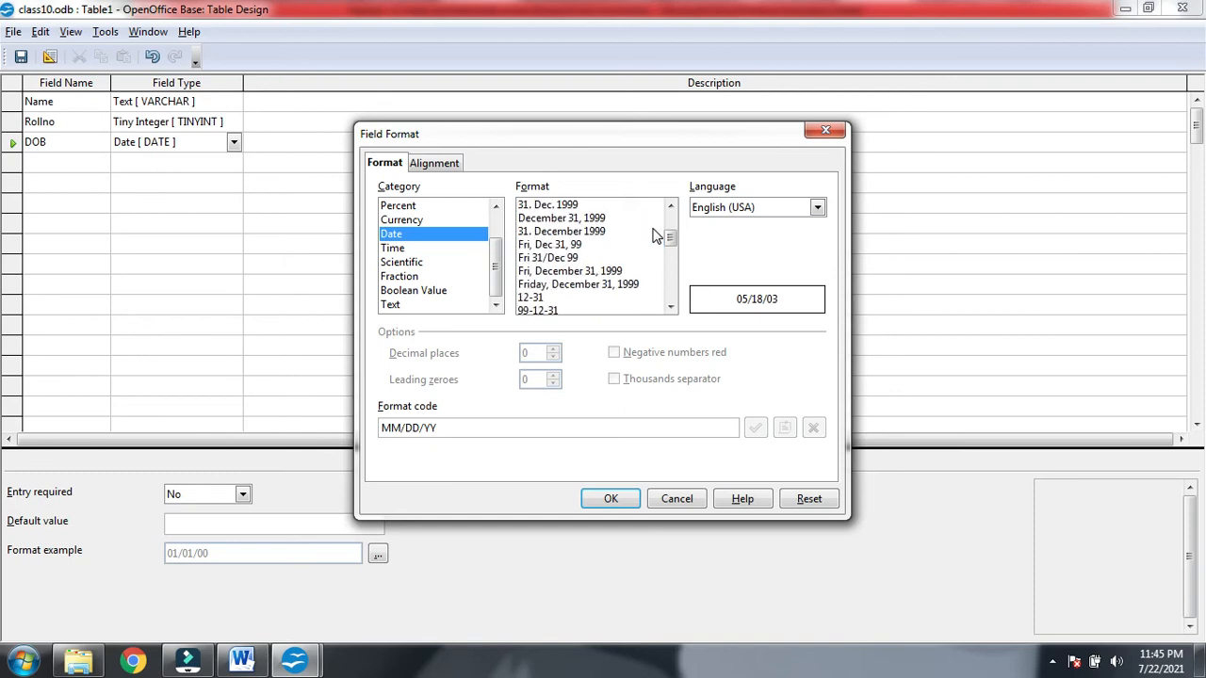
scroll(634, 279, "down", 1)
scroll(595, 311, "down", 3)
scroll(594, 311, "down", 2)
scroll(595, 301, "up", 8)
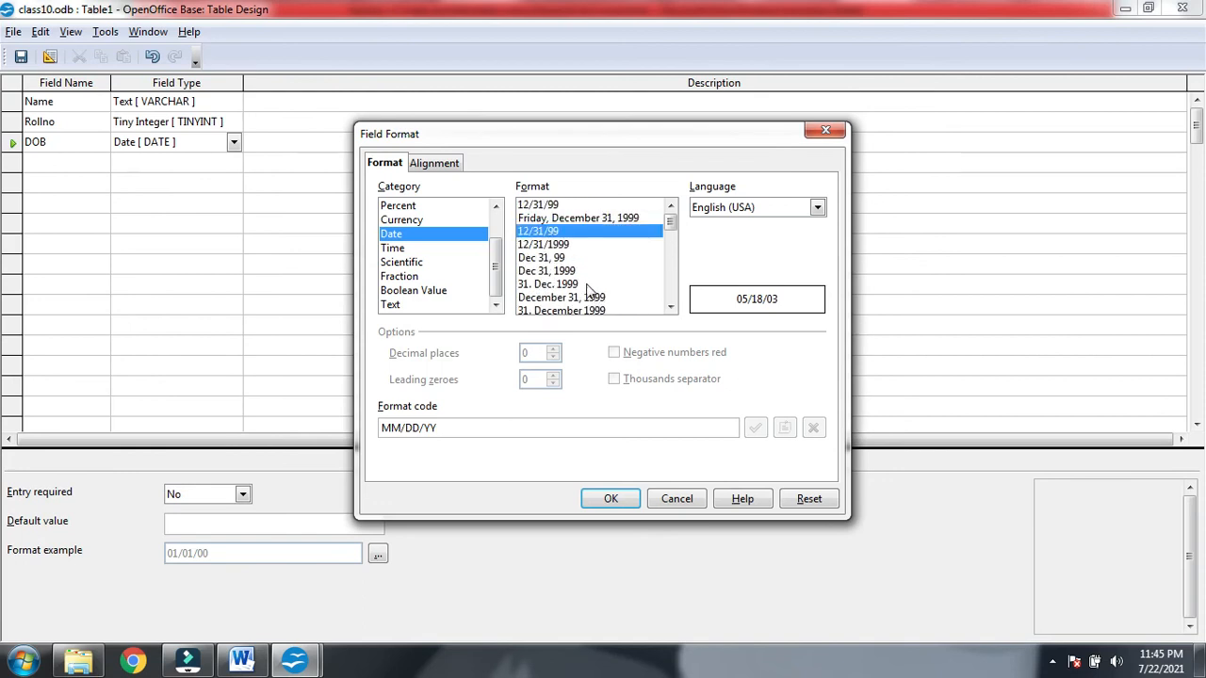
left_click(536, 205)
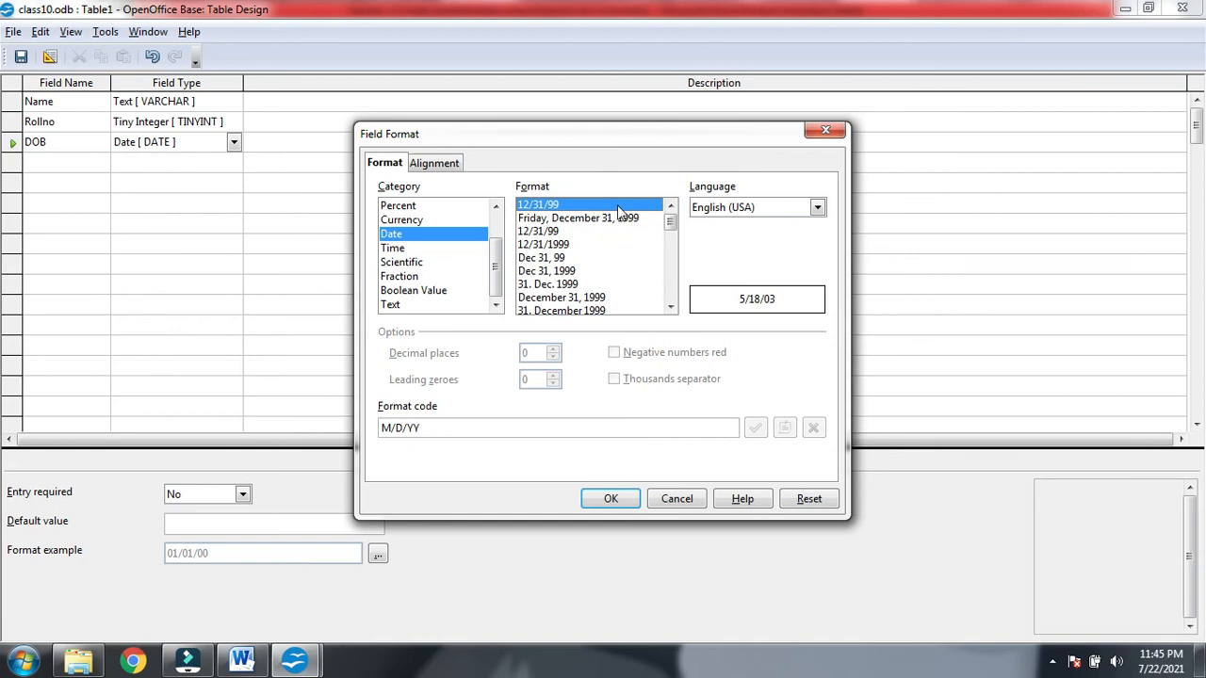
left_click(566, 284)
- Edit the format code to DD. MM. YY and confirm the DOB format
scroll(594, 285, "down", 1)
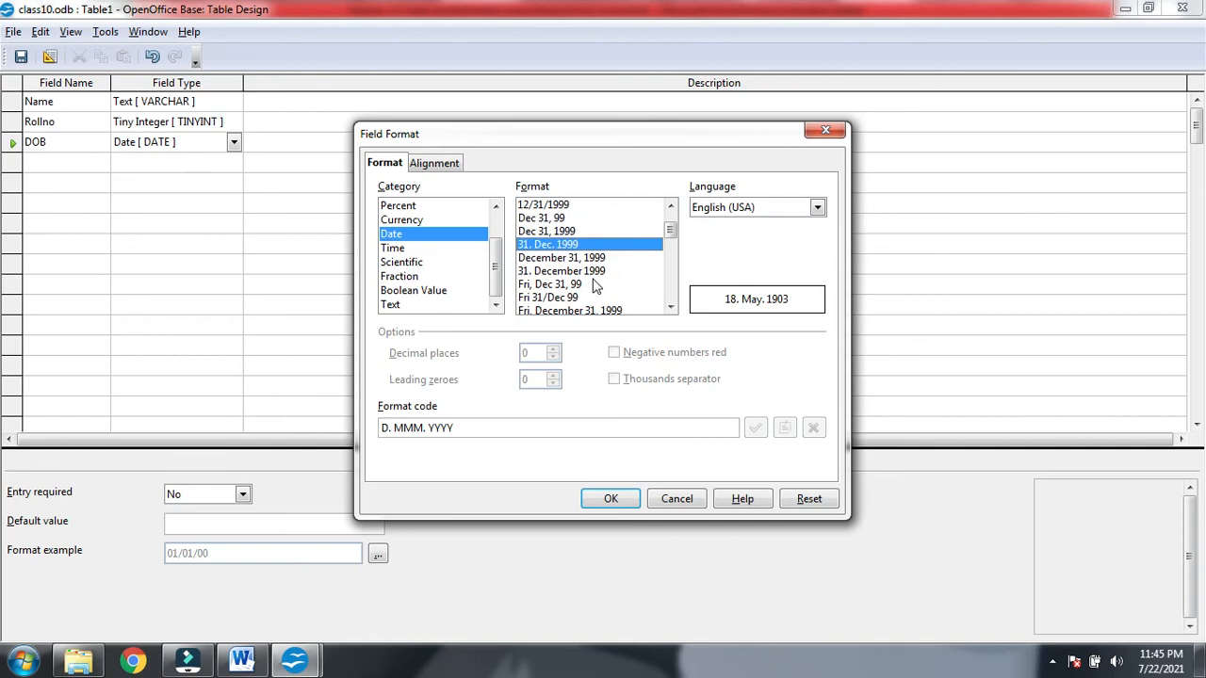
scroll(594, 286, "down", 1)
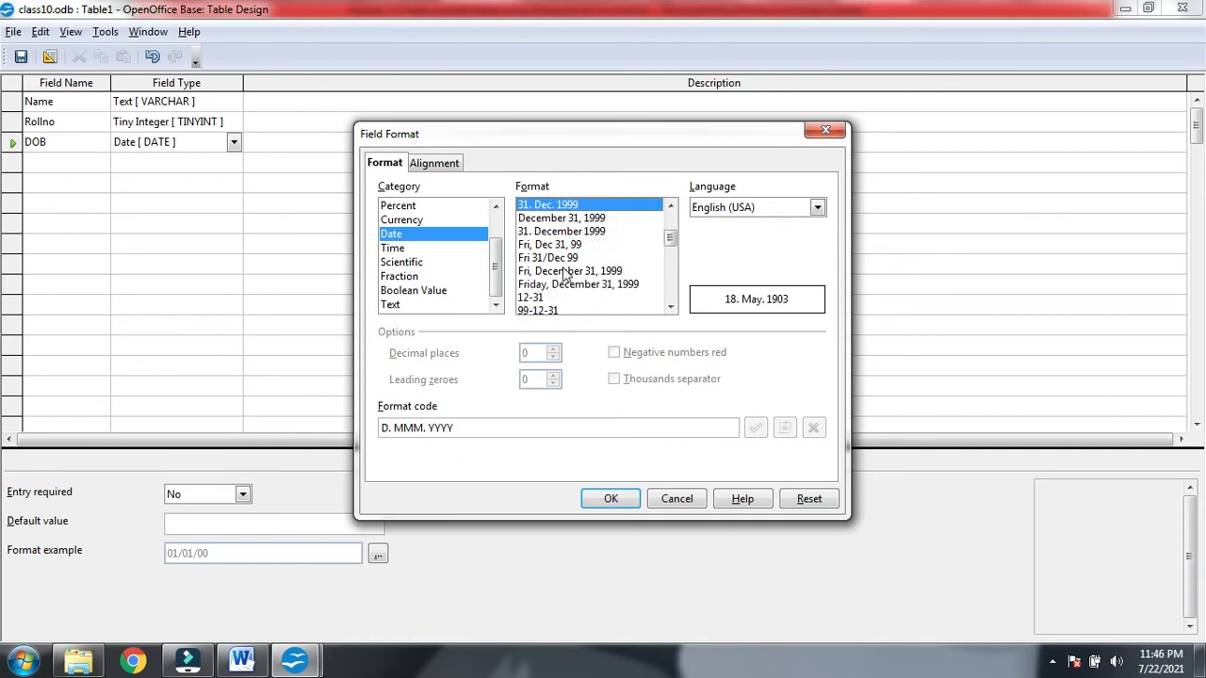
scroll(567, 273, "down", 1)
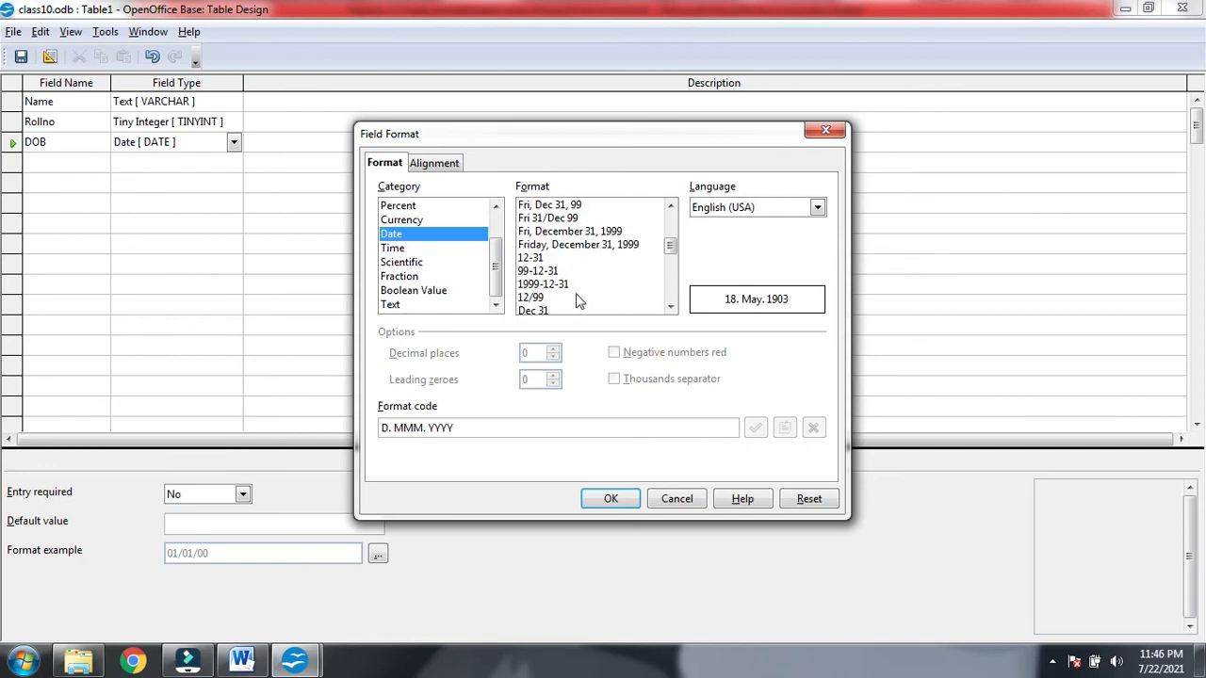
scroll(543, 310, "down", 3)
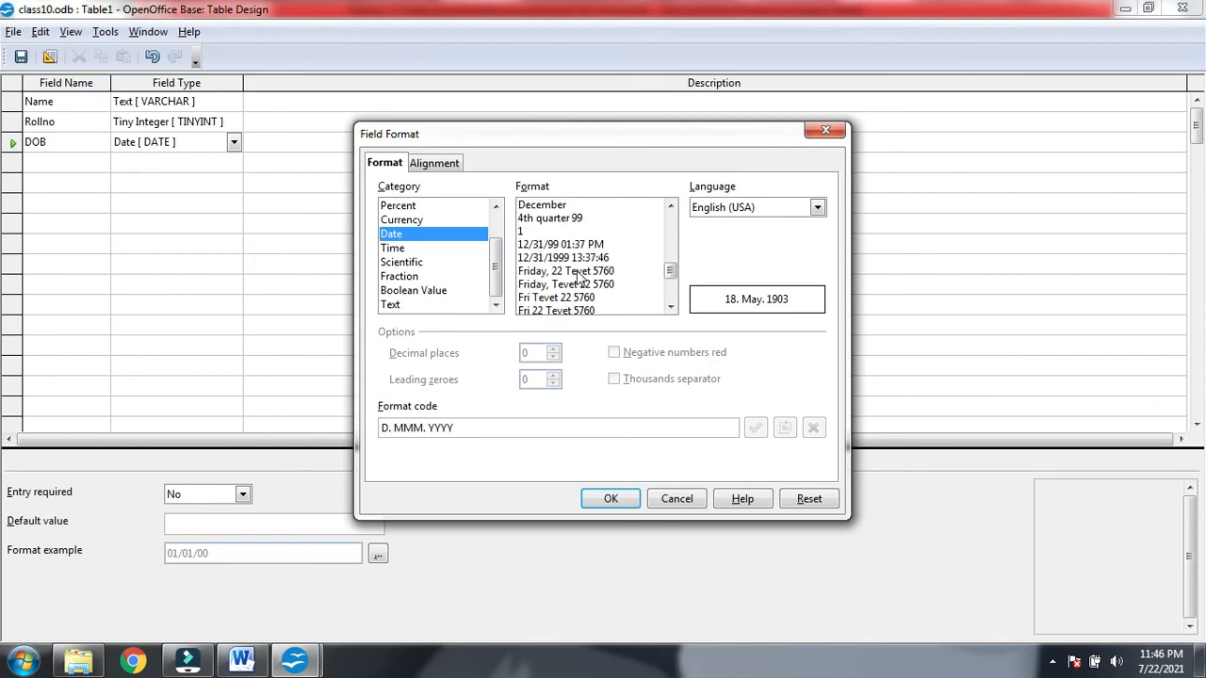
scroll(579, 280, "down", 3)
scroll(568, 294, "up", 4)
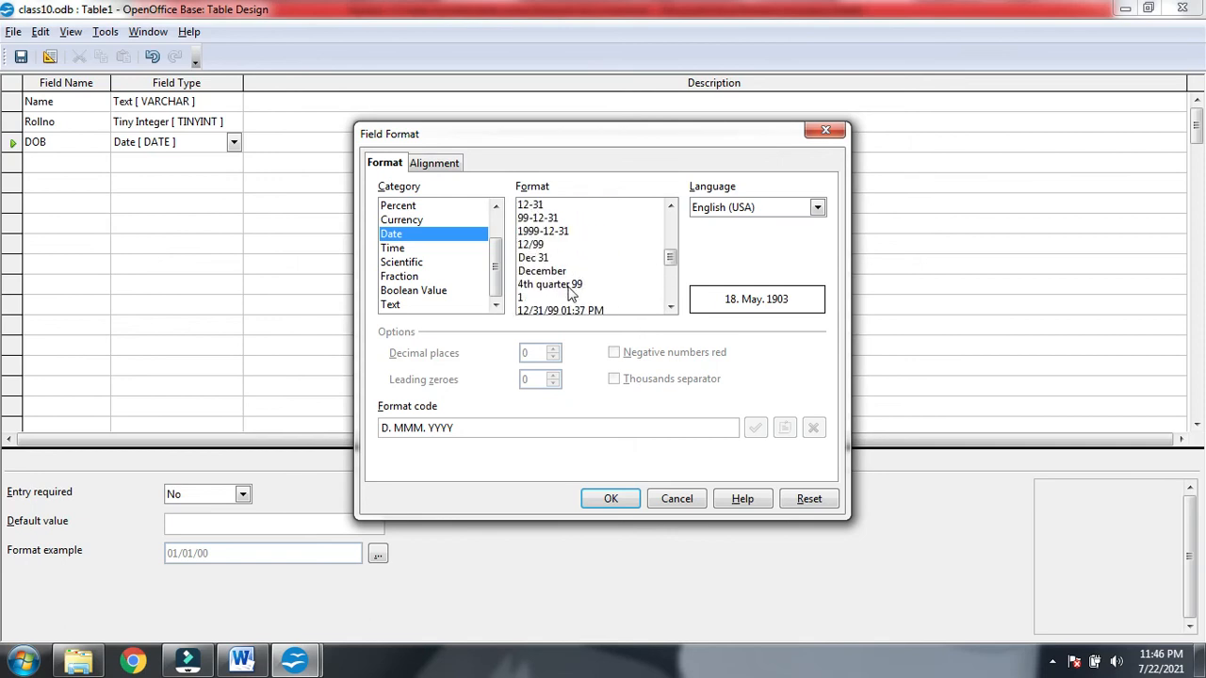
scroll(568, 294, "up", 4)
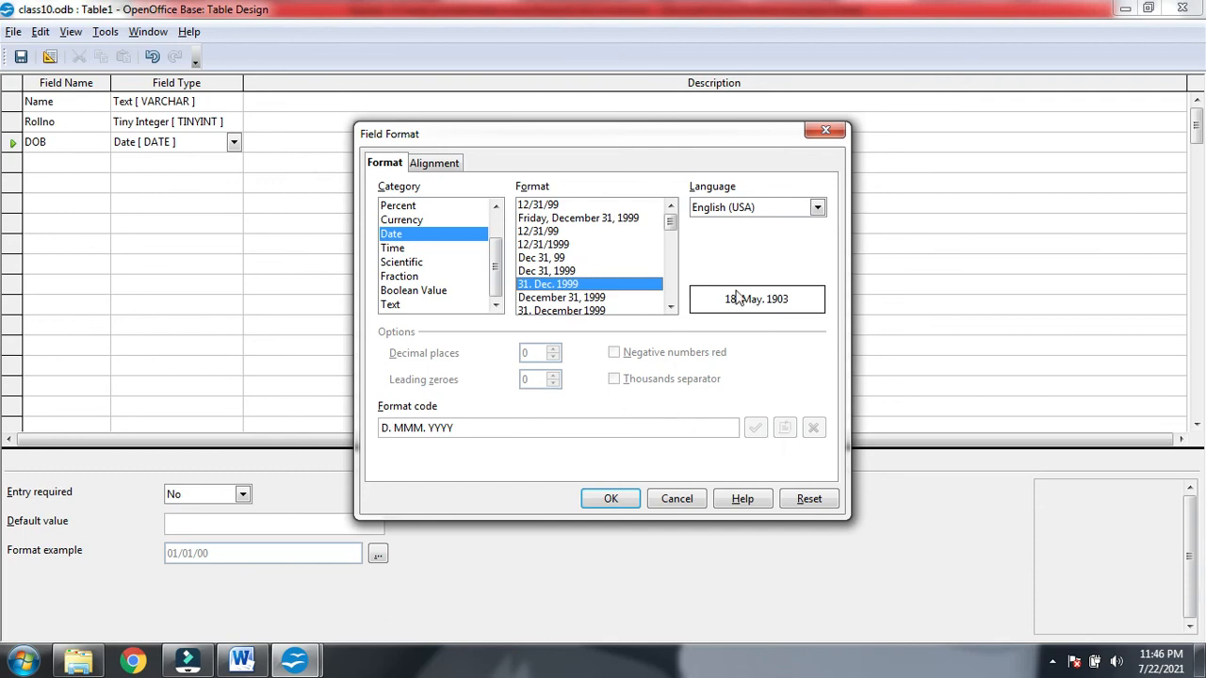
left_click(386, 429)
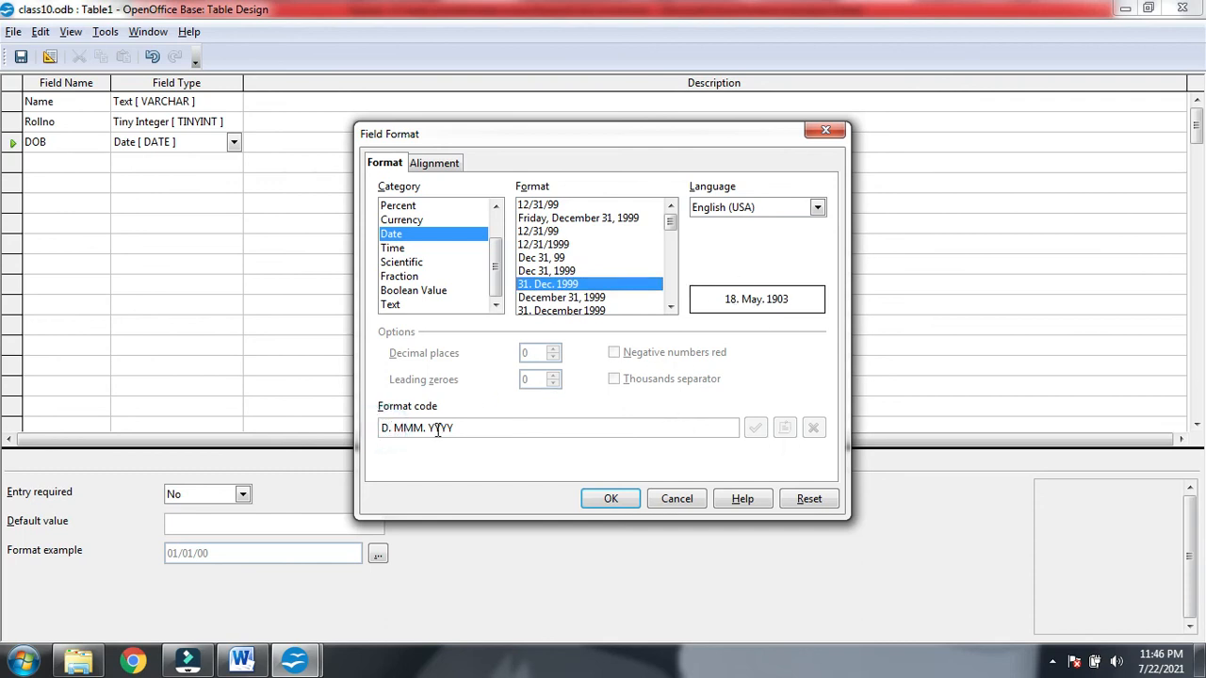
type("D")
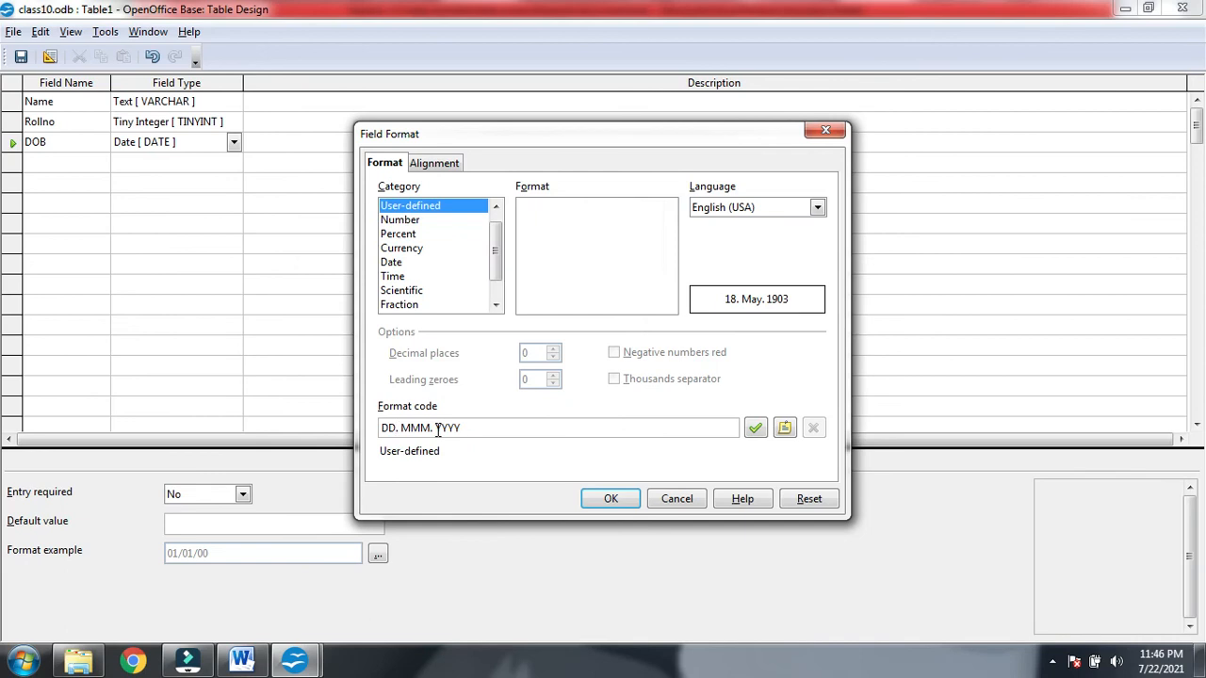
key("BackSpace")
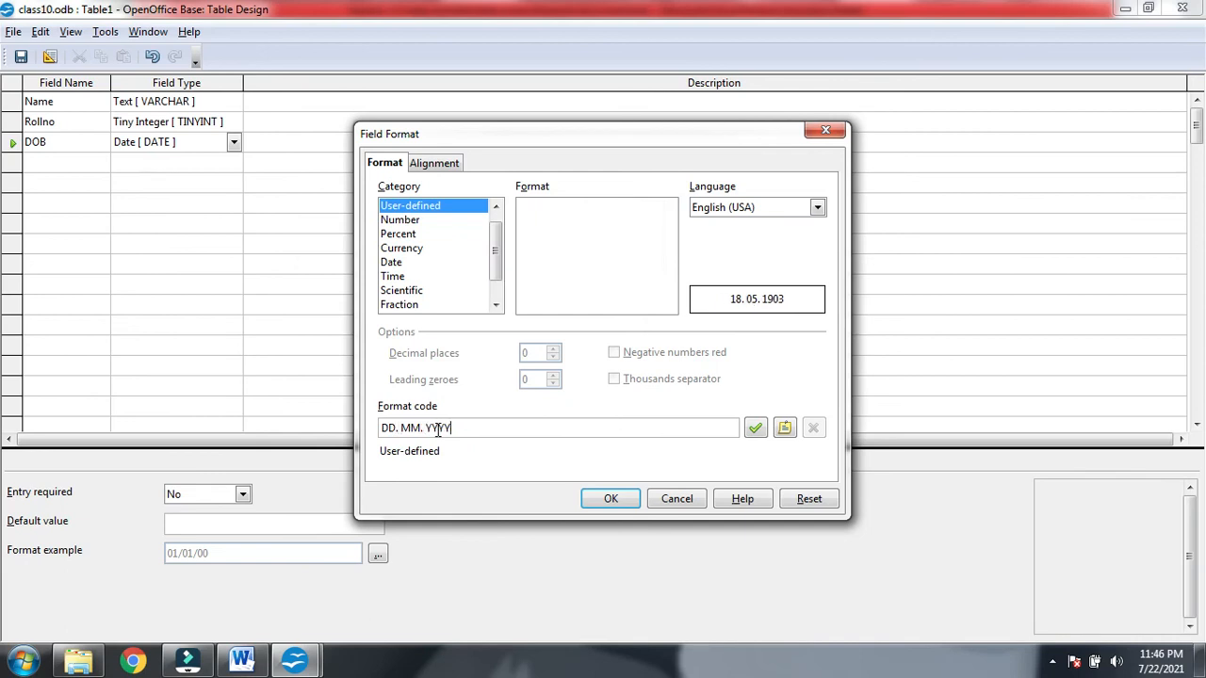
key("BackSpace")
key("BackSpace")
left_click(614, 498)
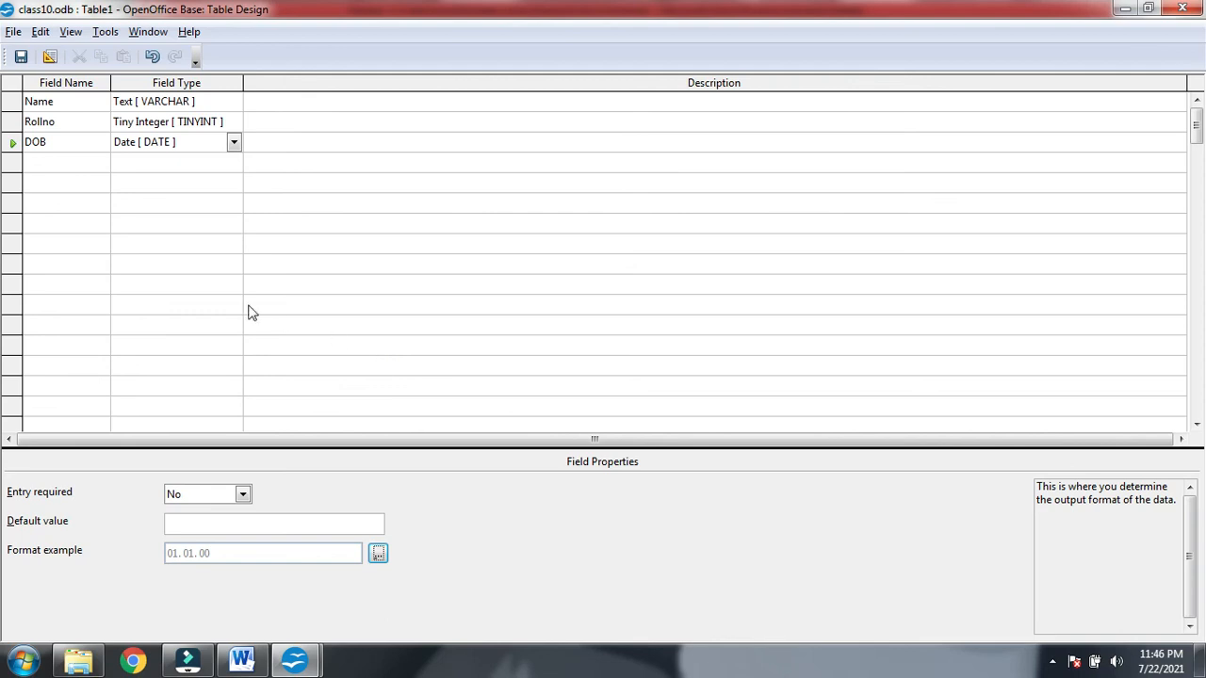
- Add a Class field as Text (fix) [CHAR] with length 1
left_click(70, 163)
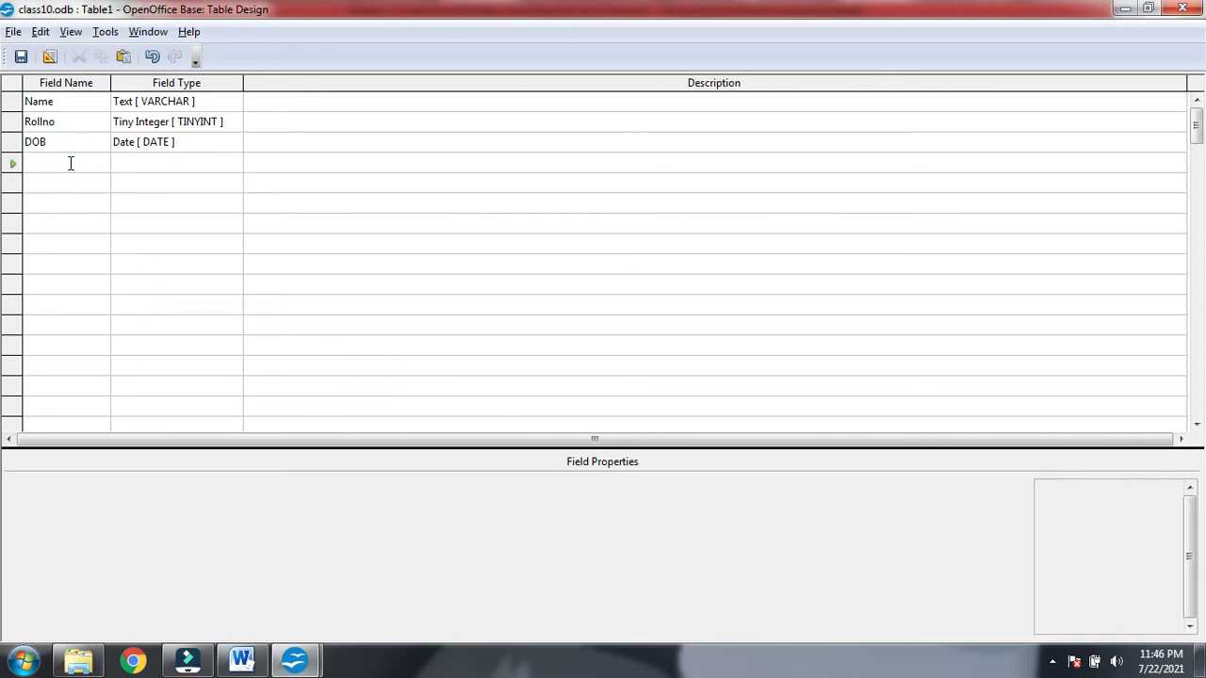
type("Class")
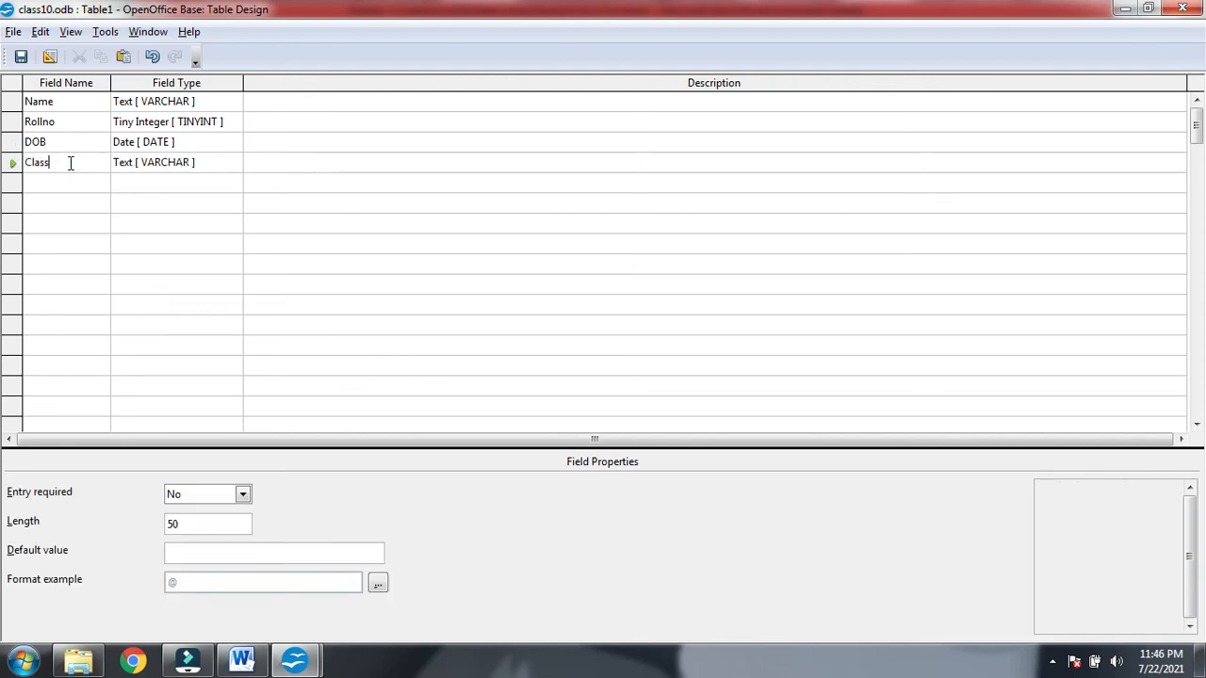
left_click(200, 164)
left_click(234, 164)
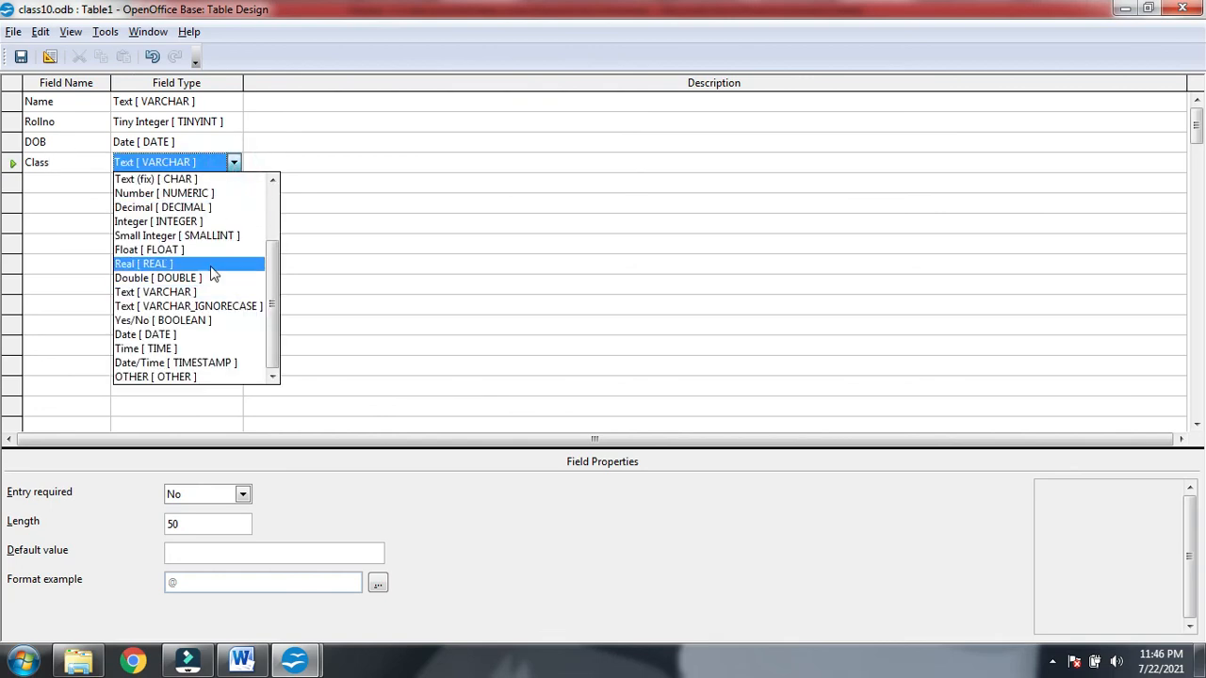
scroll(189, 273, "up", 2)
left_click(156, 264)
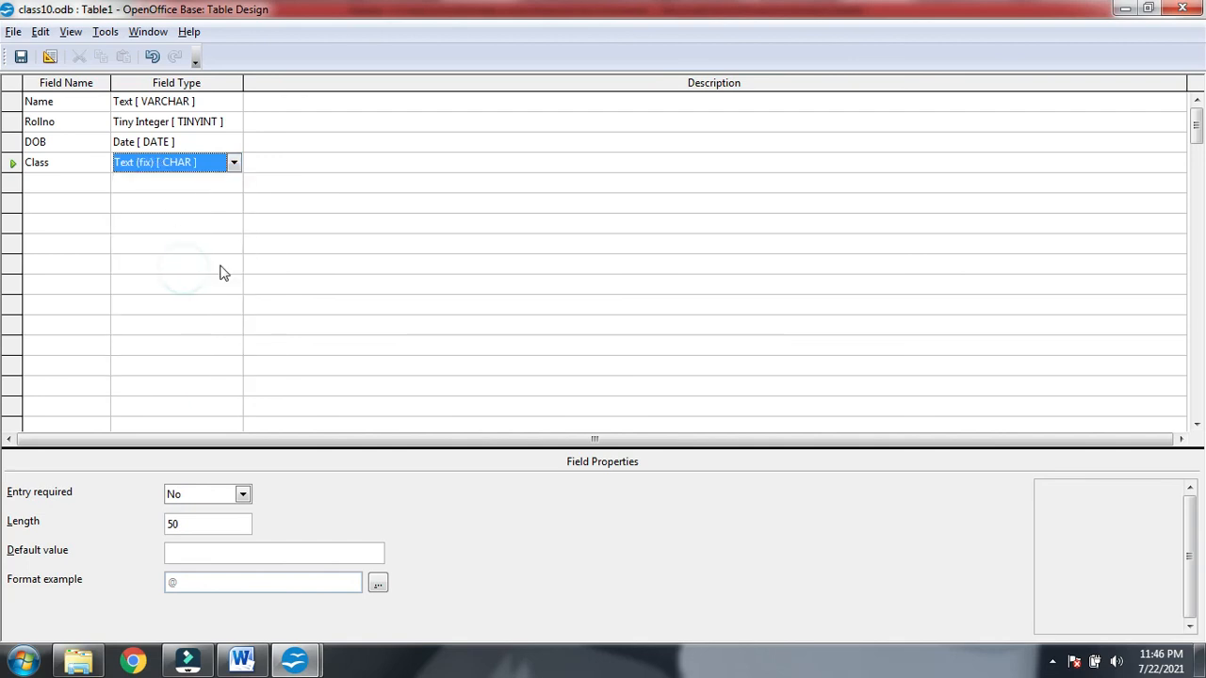
left_click(191, 524)
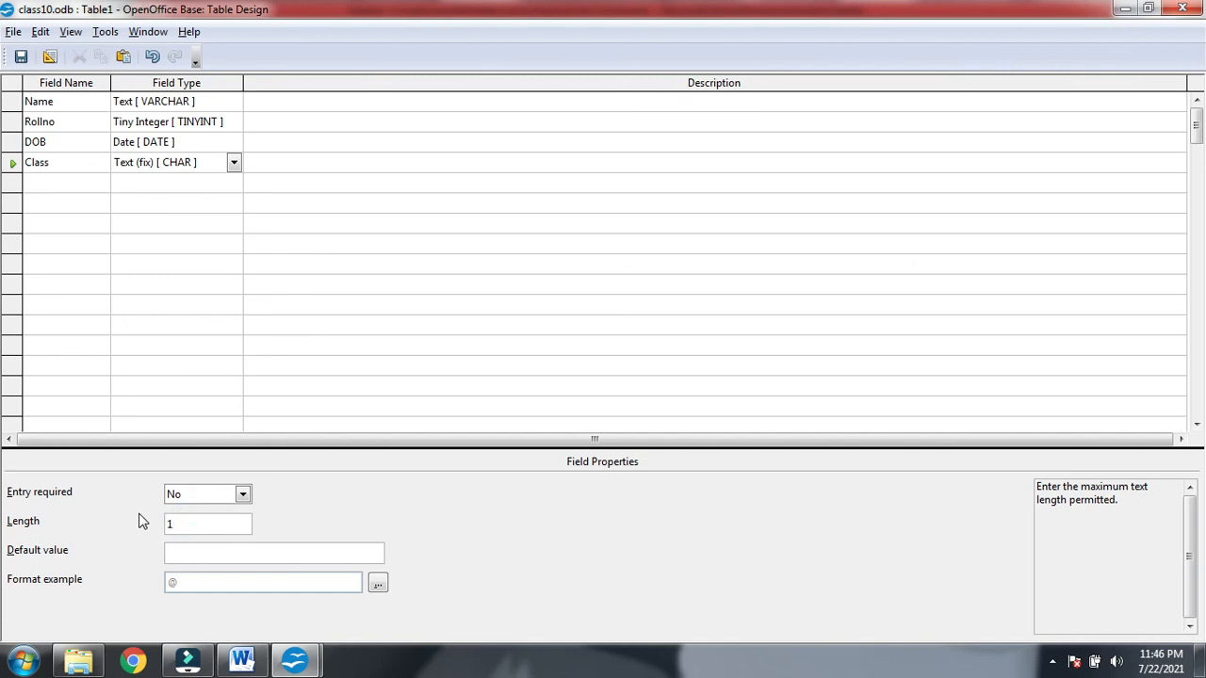
- Add a Phone field with type Integer [INTEGER]
left_click(78, 180)
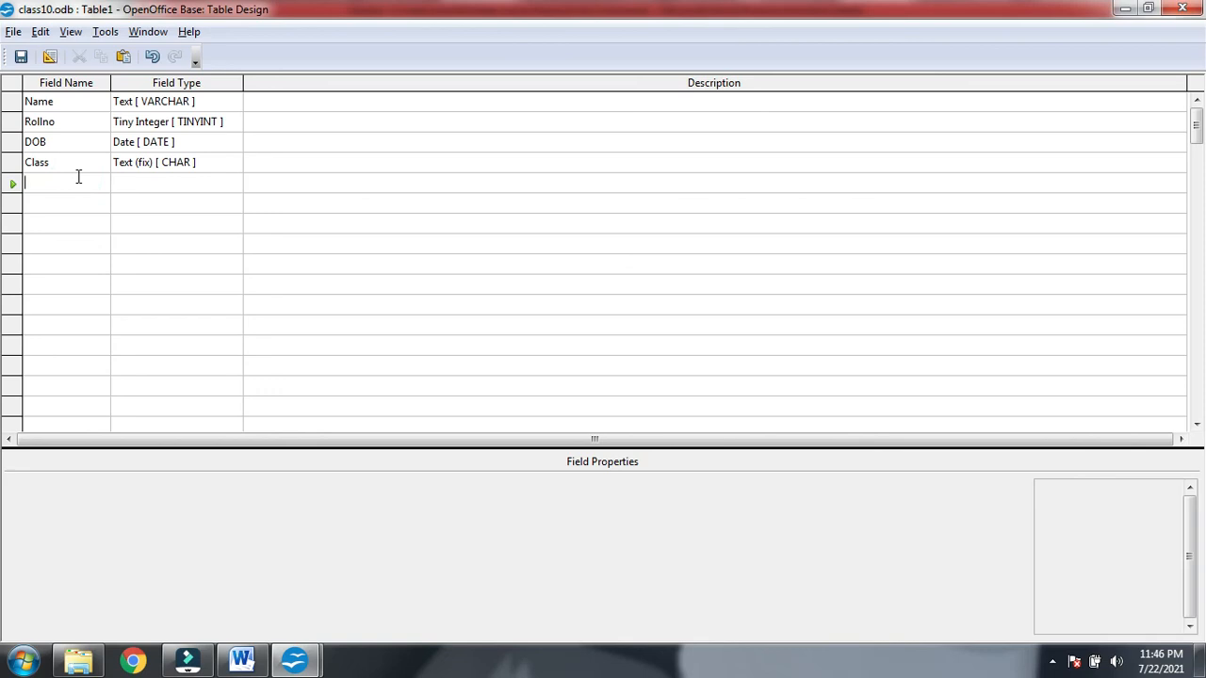
type("Phone")
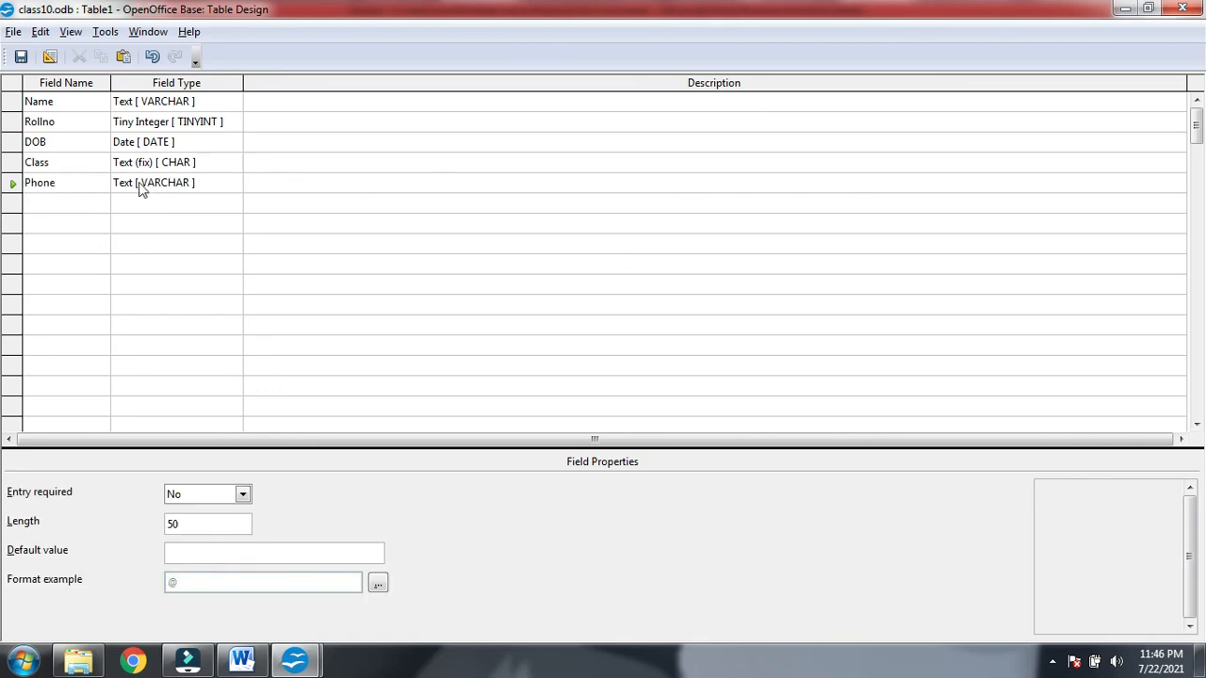
left_click(236, 184)
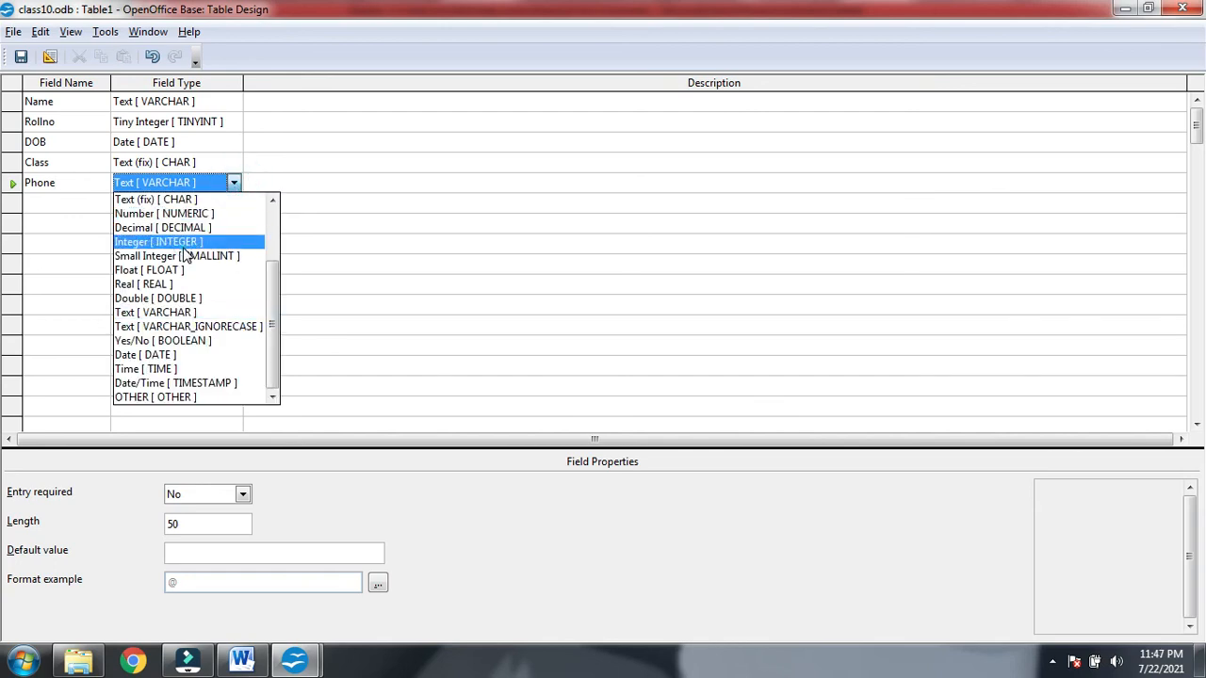
left_click(189, 242)
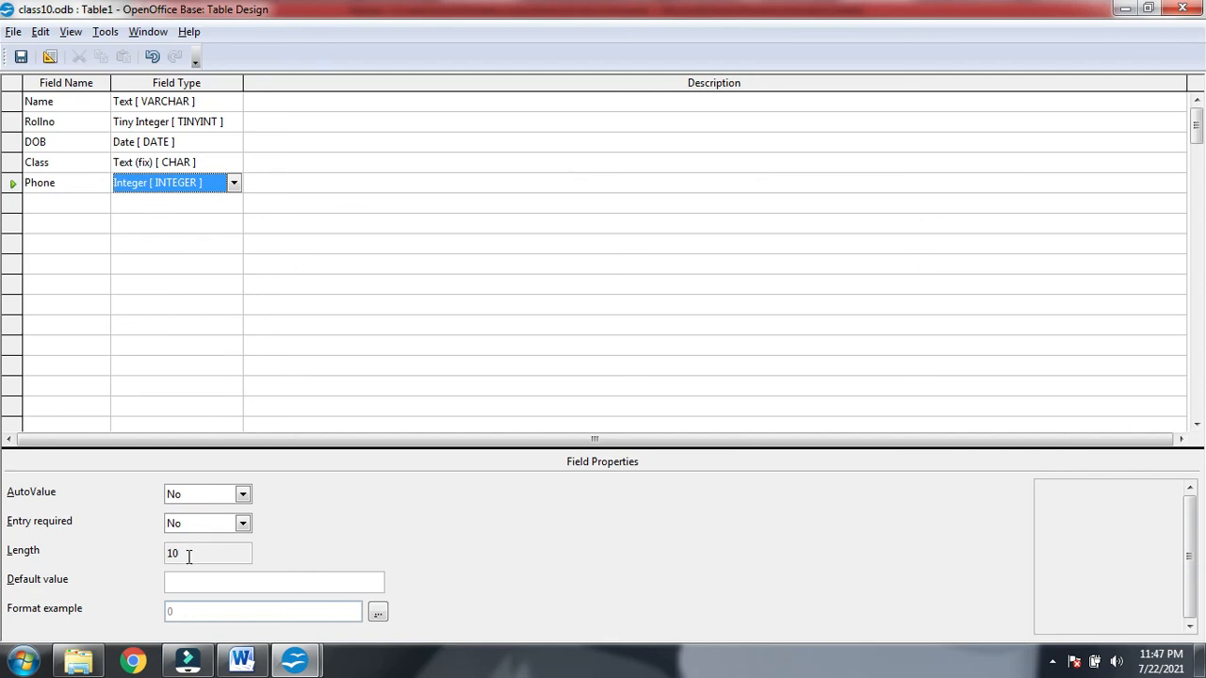
left_click(62, 202)
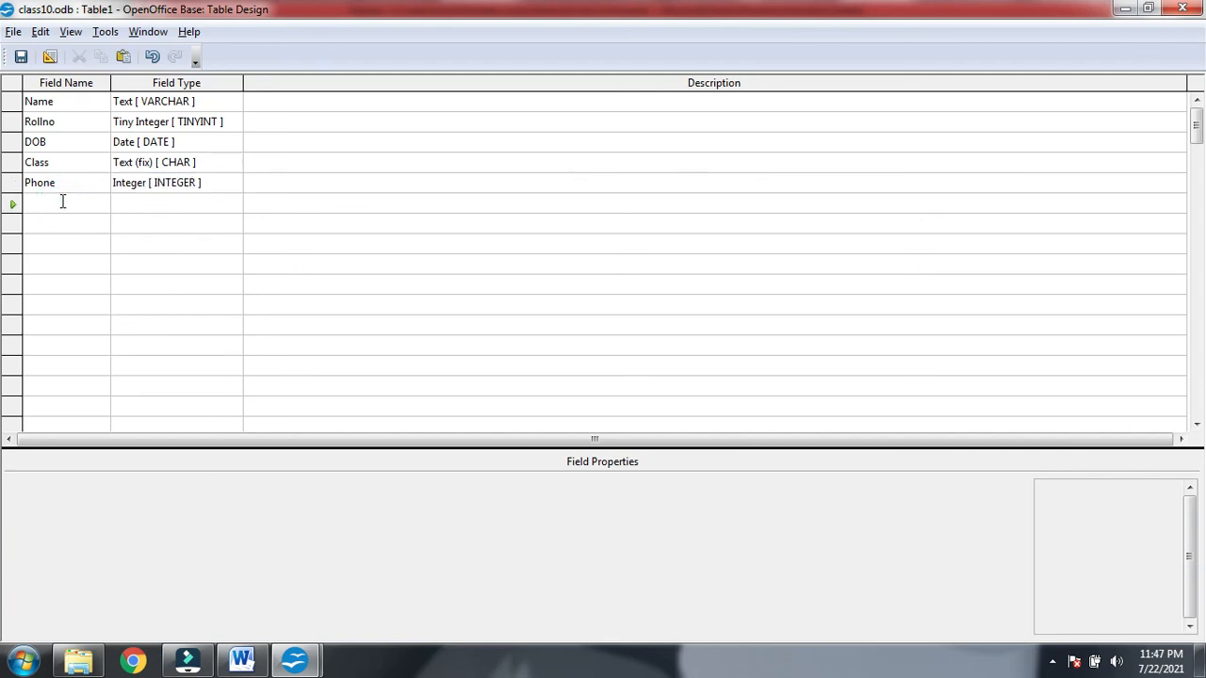
- Add an Email text field with length 75
type("Email")
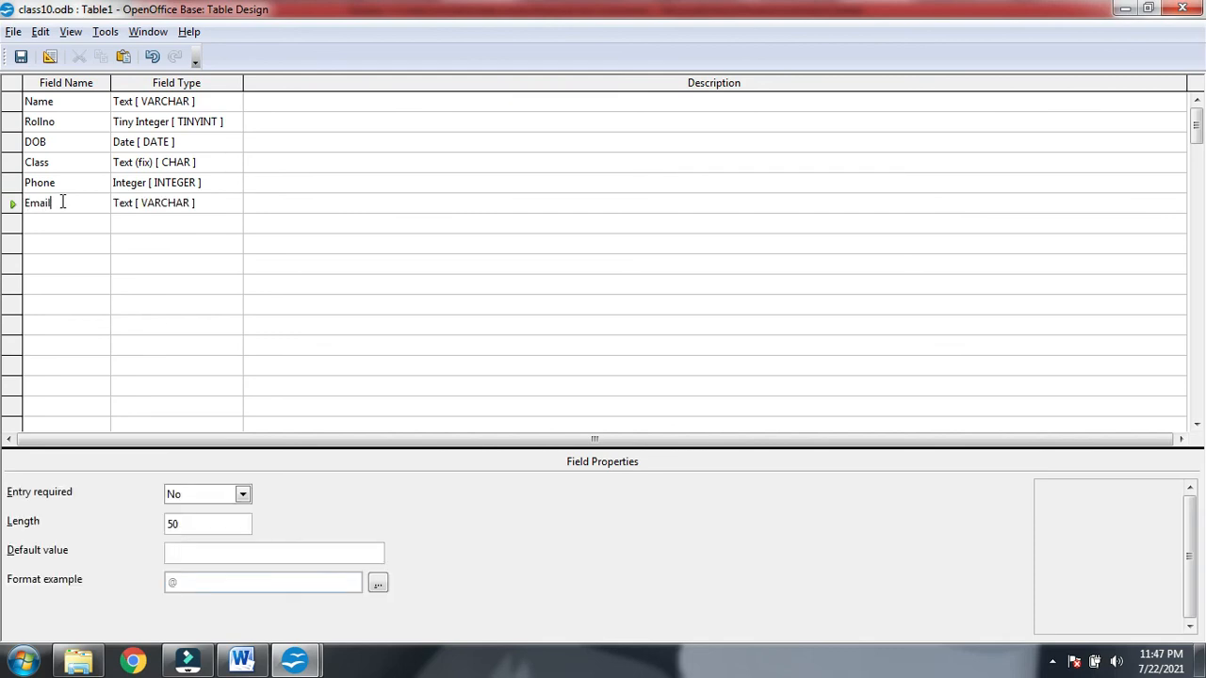
left_click(234, 207)
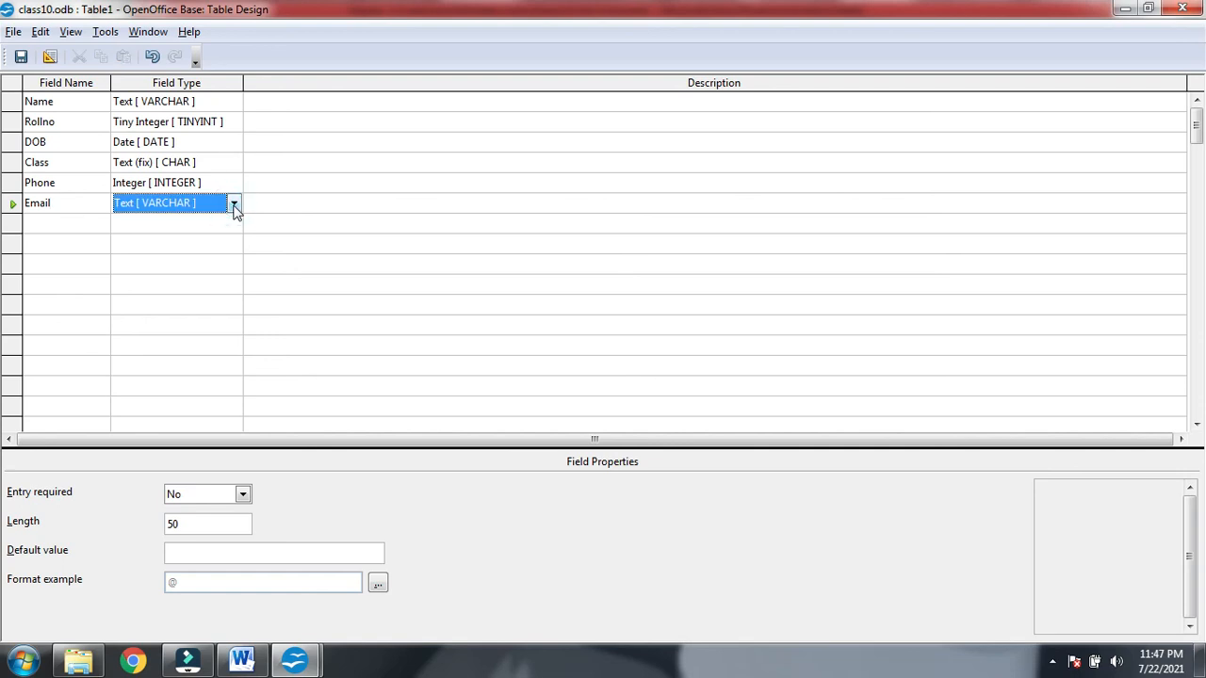
left_click(203, 522)
key("BackSpace")
key("BackSpace")
type("75")
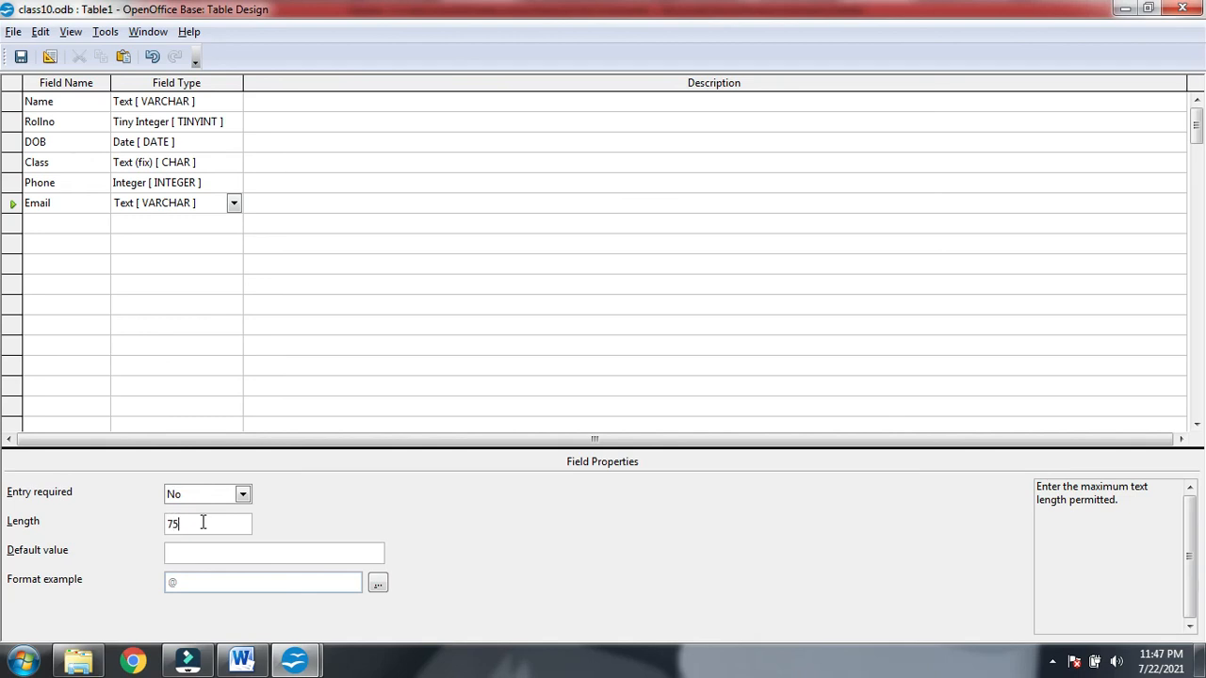
left_click(60, 223)
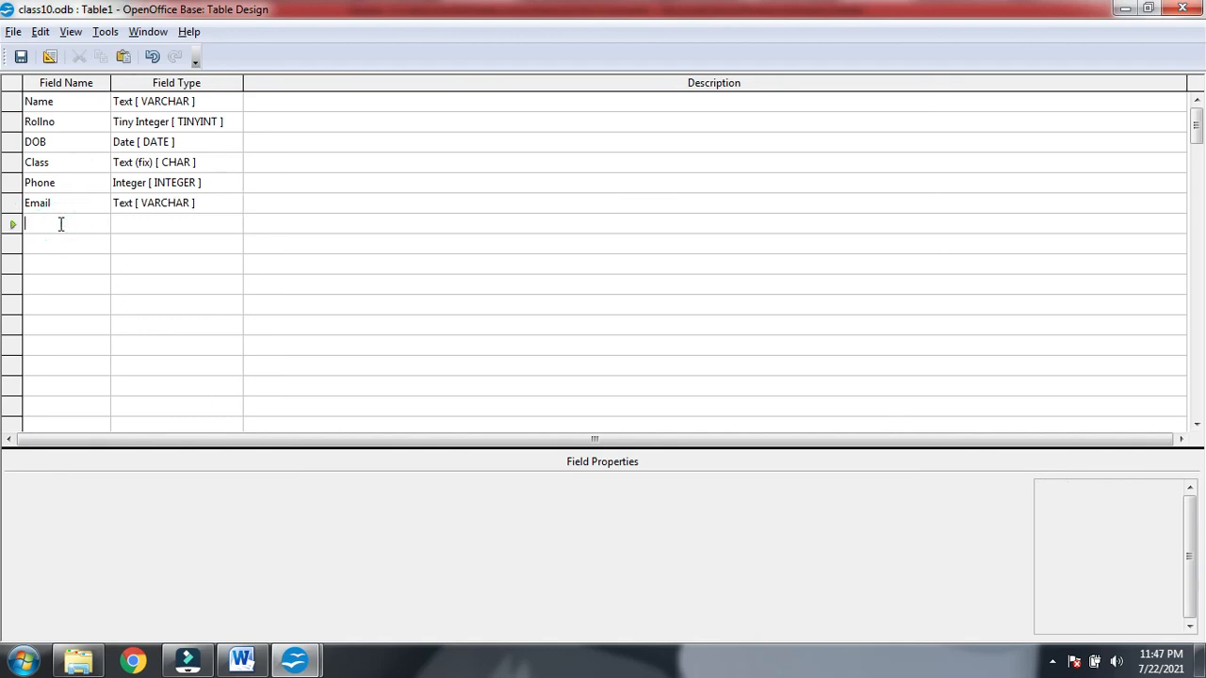
- Add a Colour text field with length 15
type("Colour")
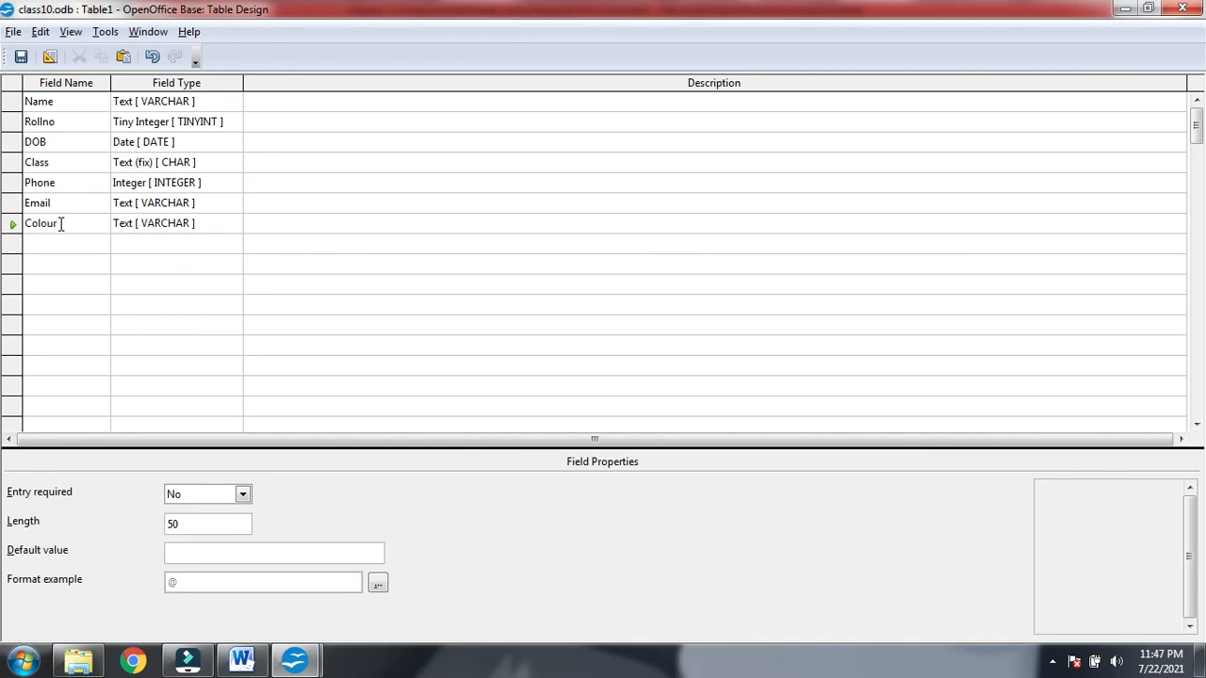
key("Tab")
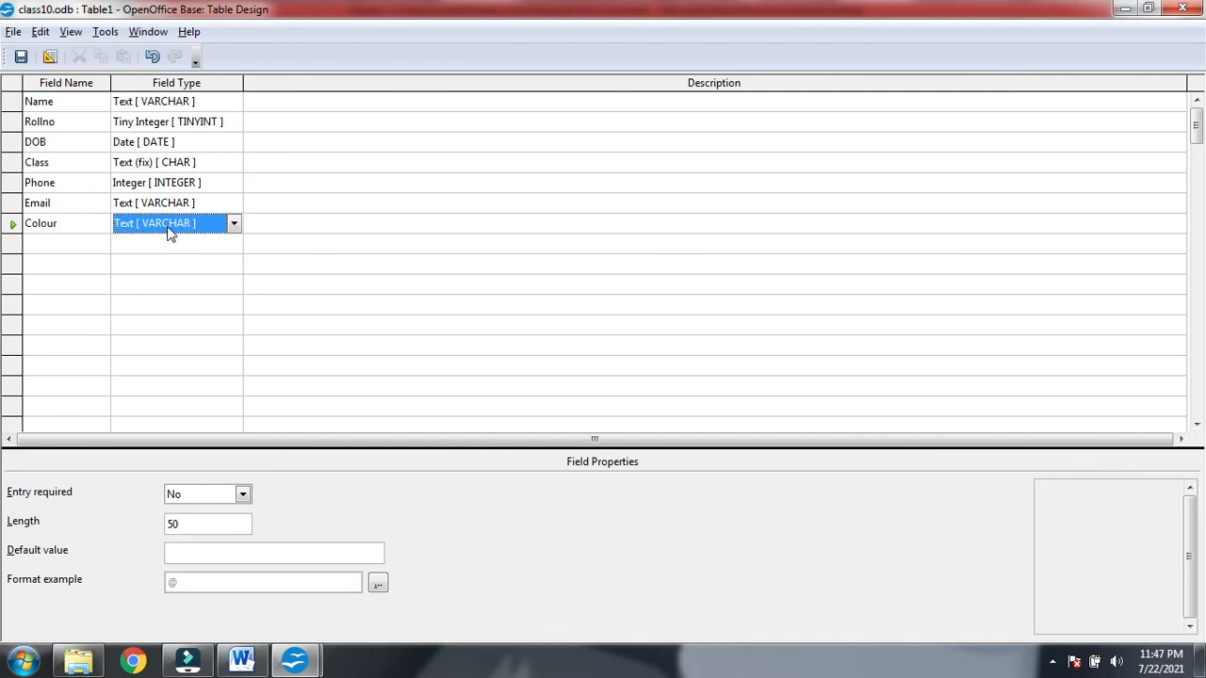
left_click(221, 527)
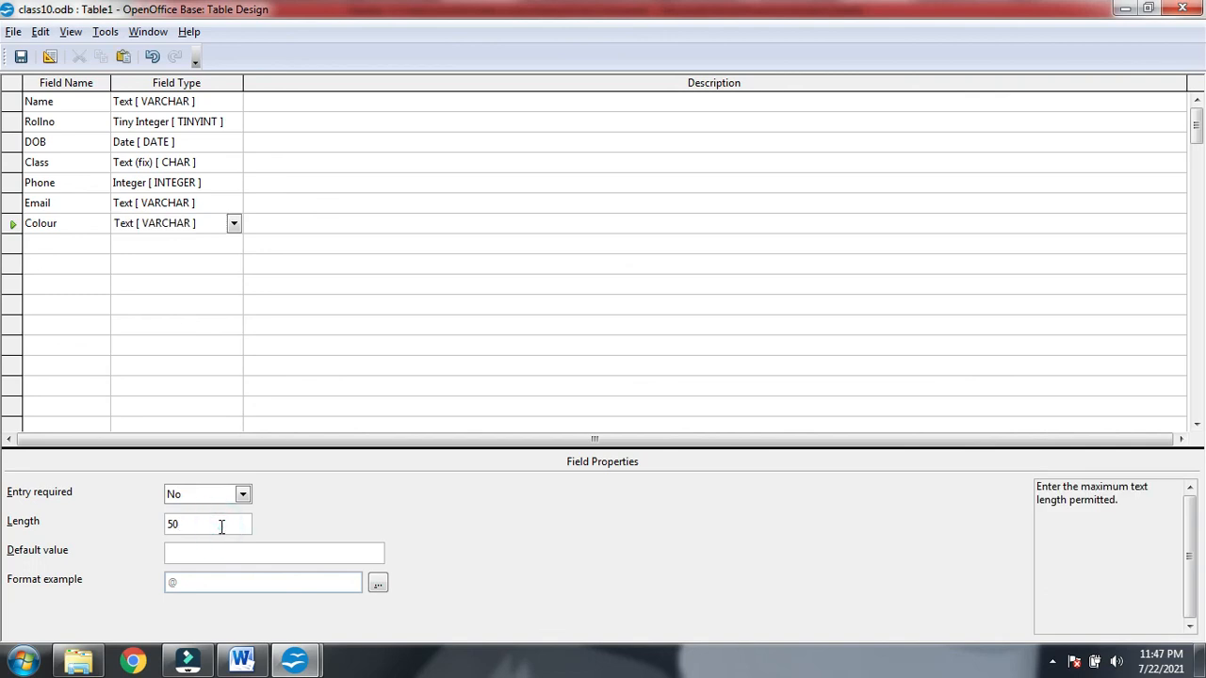
key("BackSpace")
key("BackSpace")
type("15")
left_click(65, 245)
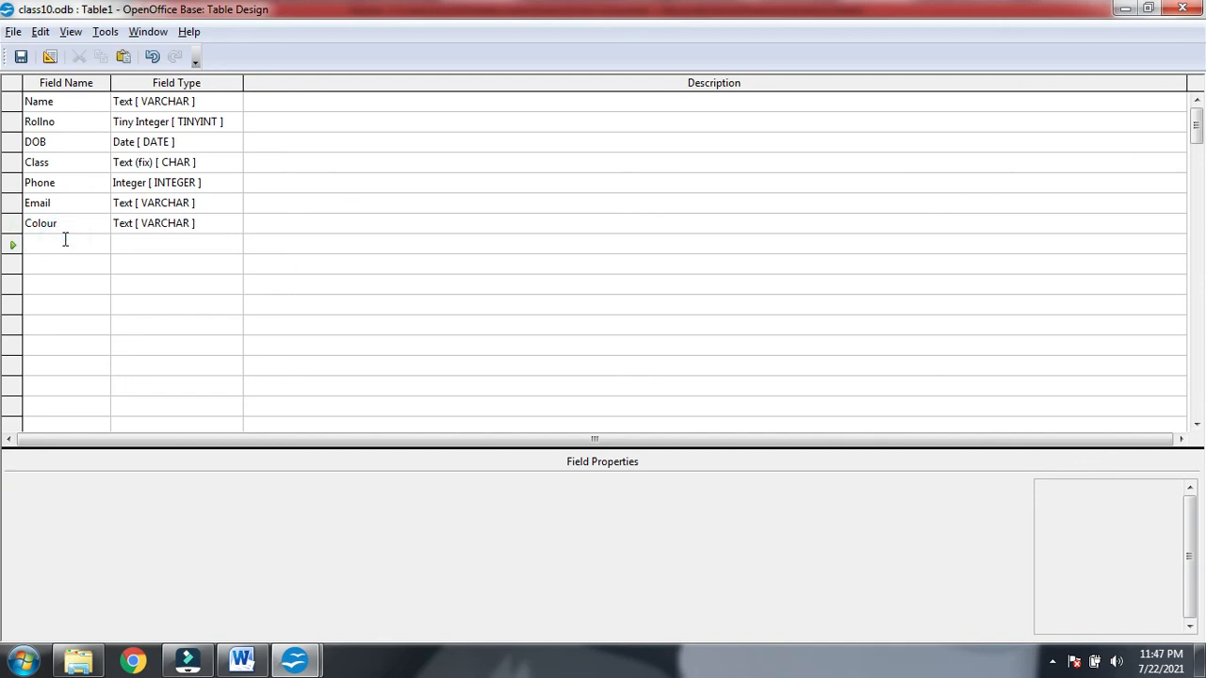
- Add a Location text field with length 30 and close the table design
type("Location")
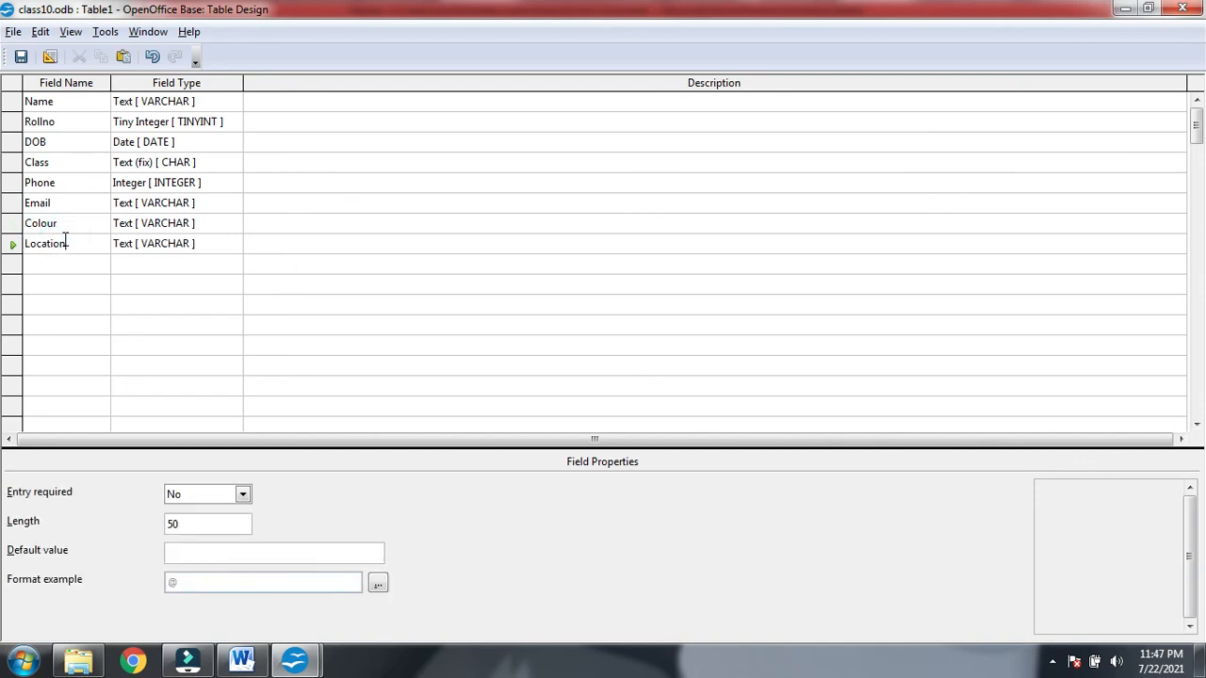
left_click(219, 250)
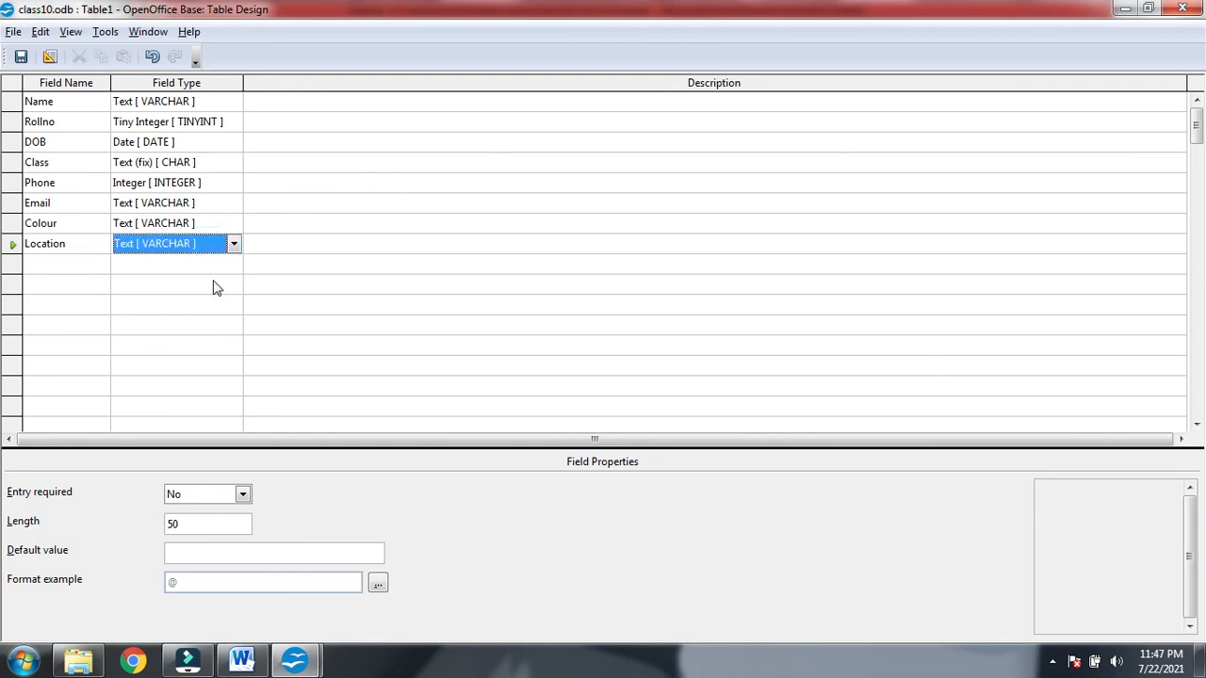
left_click(217, 526)
key("BackSpace")
key("BackSpace")
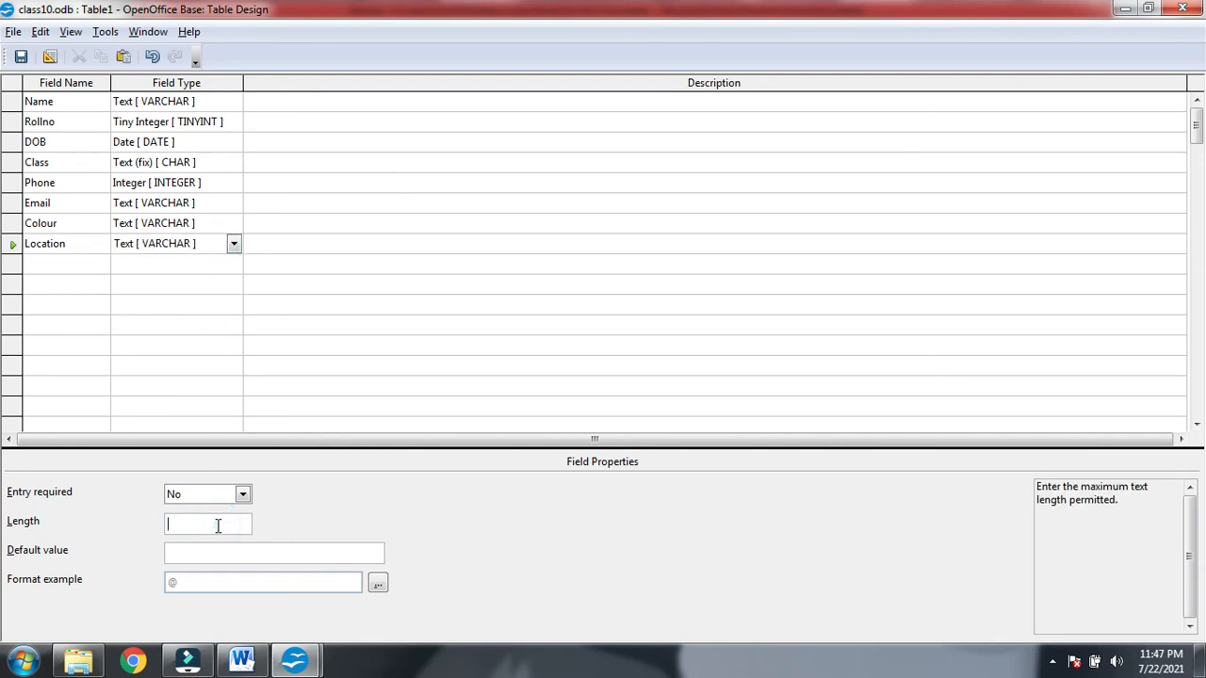
type("30")
left_click(1198, 7)
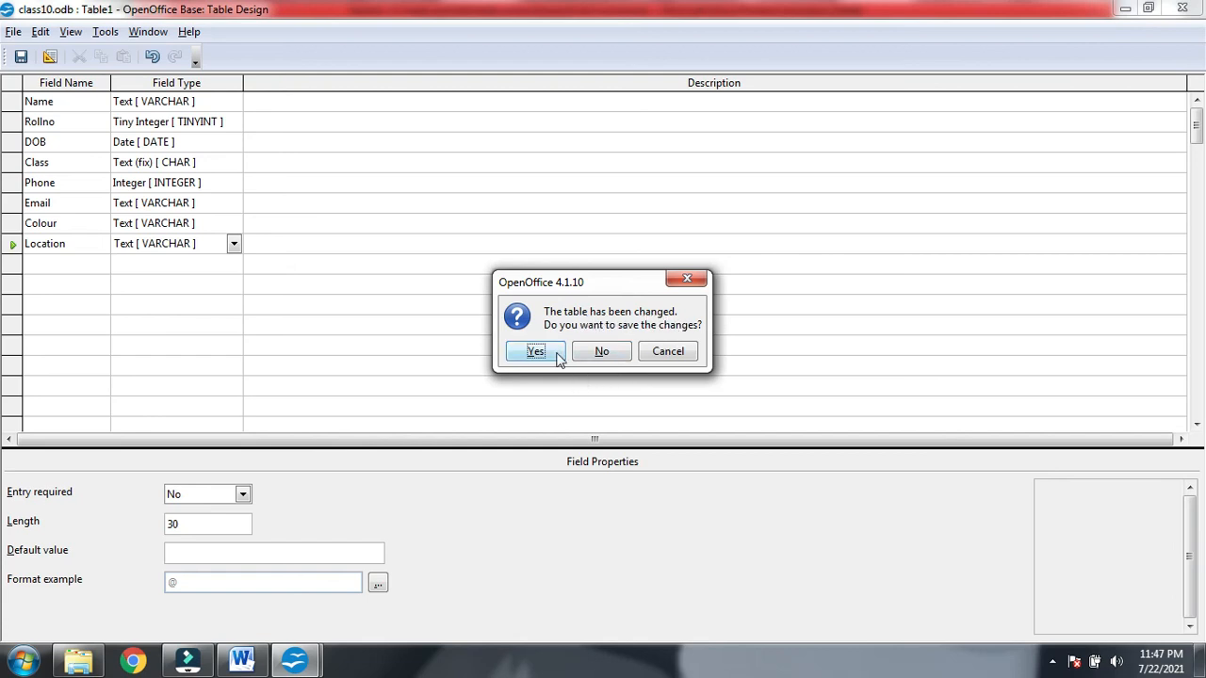
- Save the table changes under the name StudentDetail
left_click(555, 353)
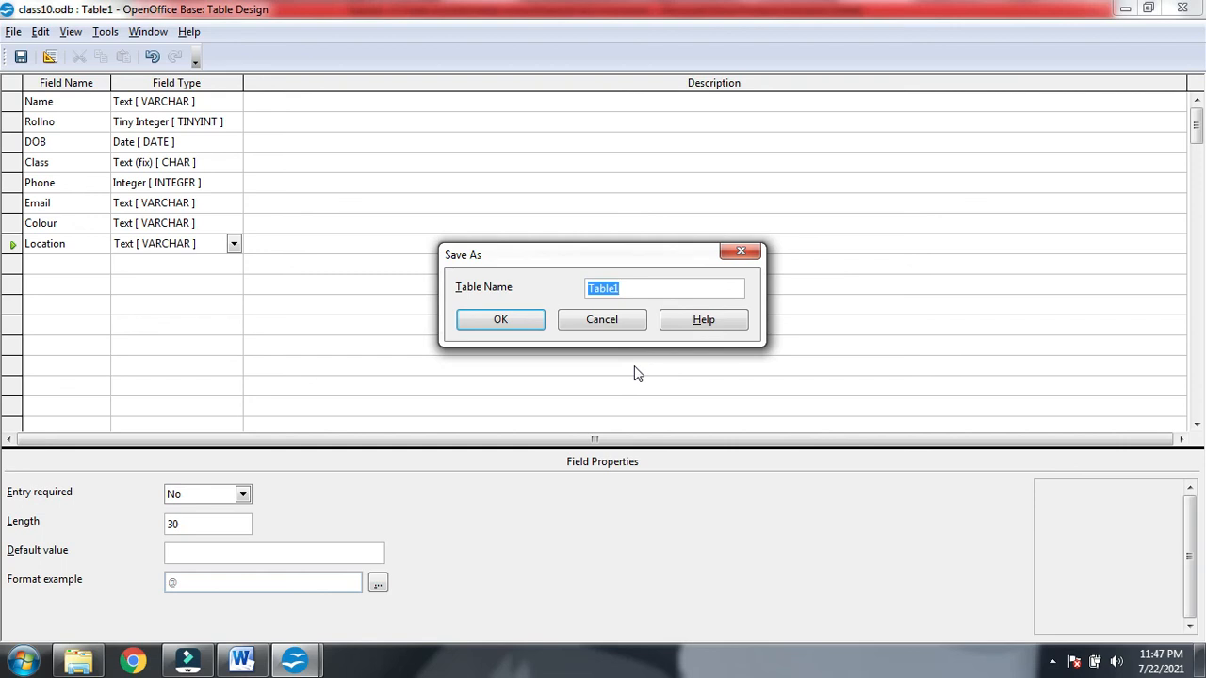
key("BackSpace")
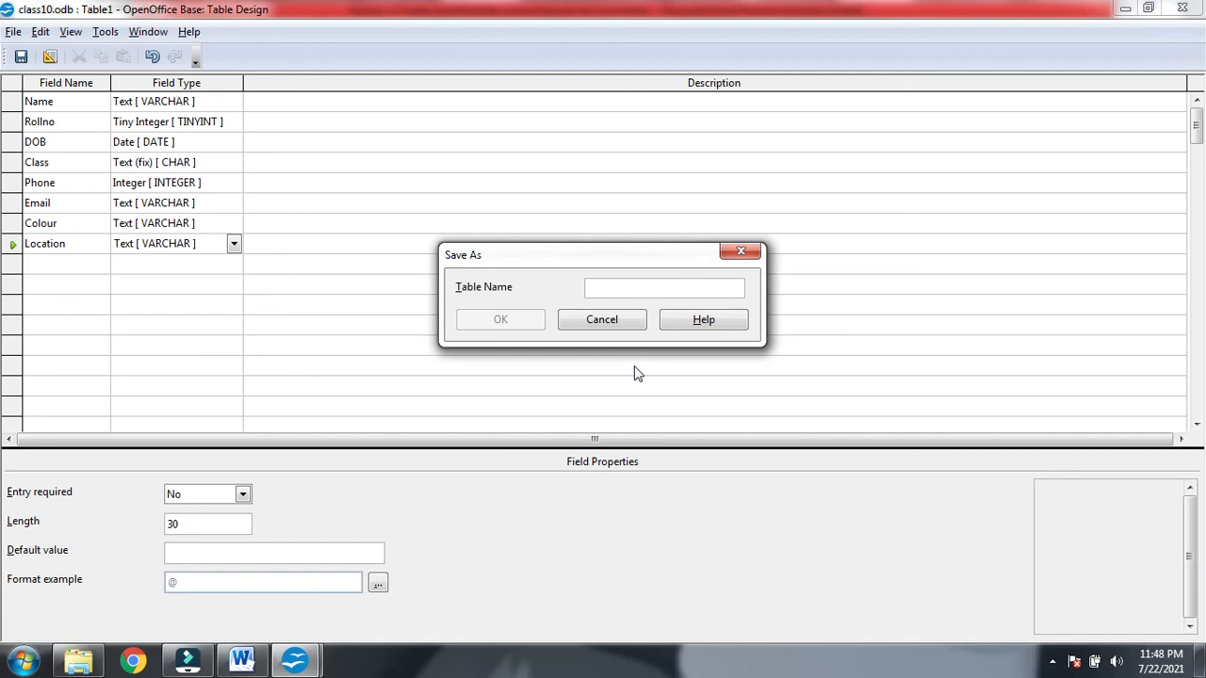
type("StudentDea")
key("BackSpace")
type("r")
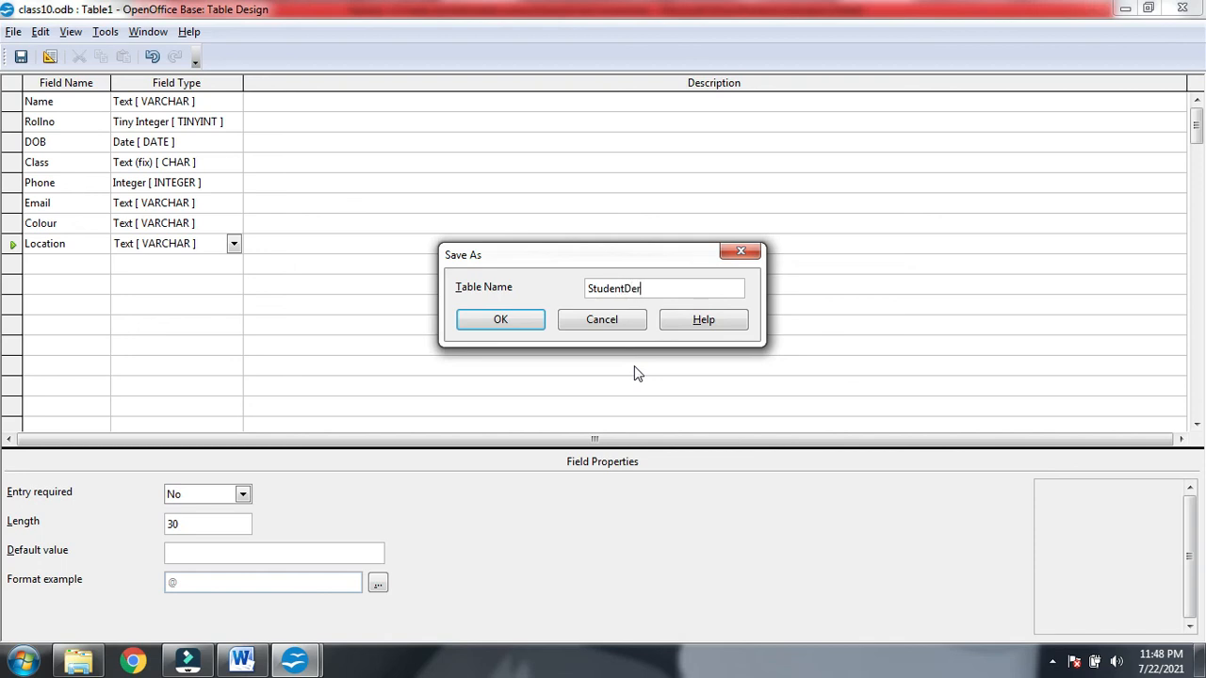
key("BackSpace")
type("tail")
left_click(518, 320)
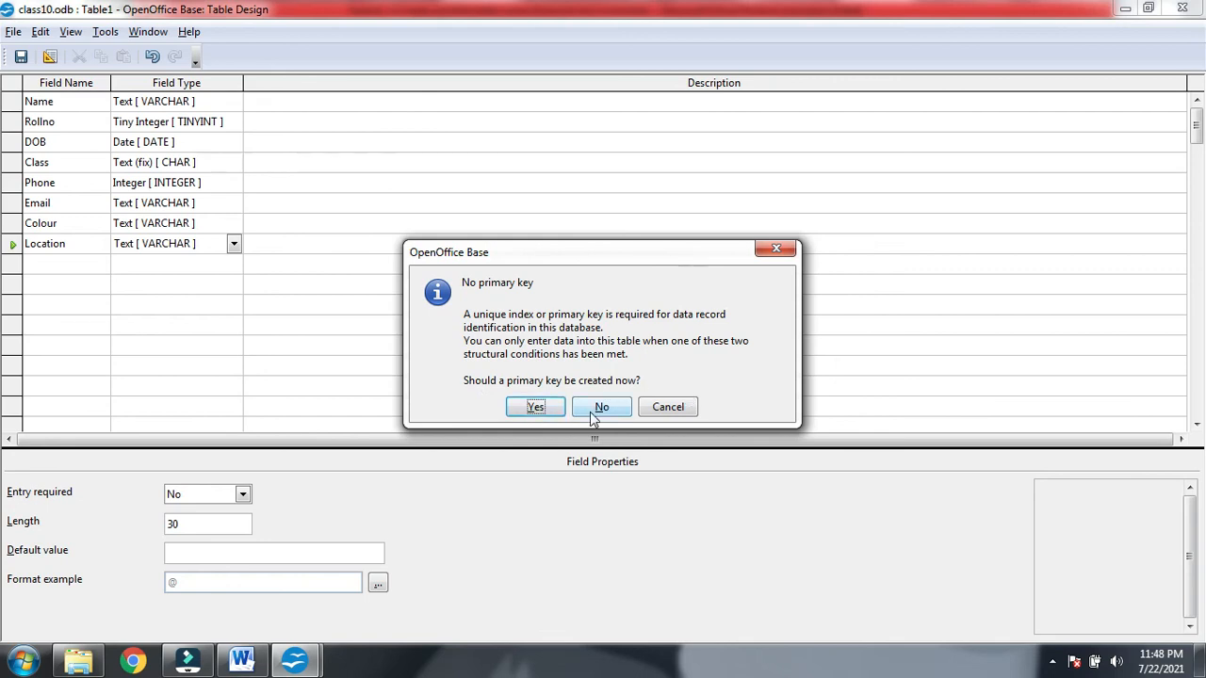
- Let Base add an ID primary key, check StudentDetail's columns, then return to Word
left_click(536, 407)
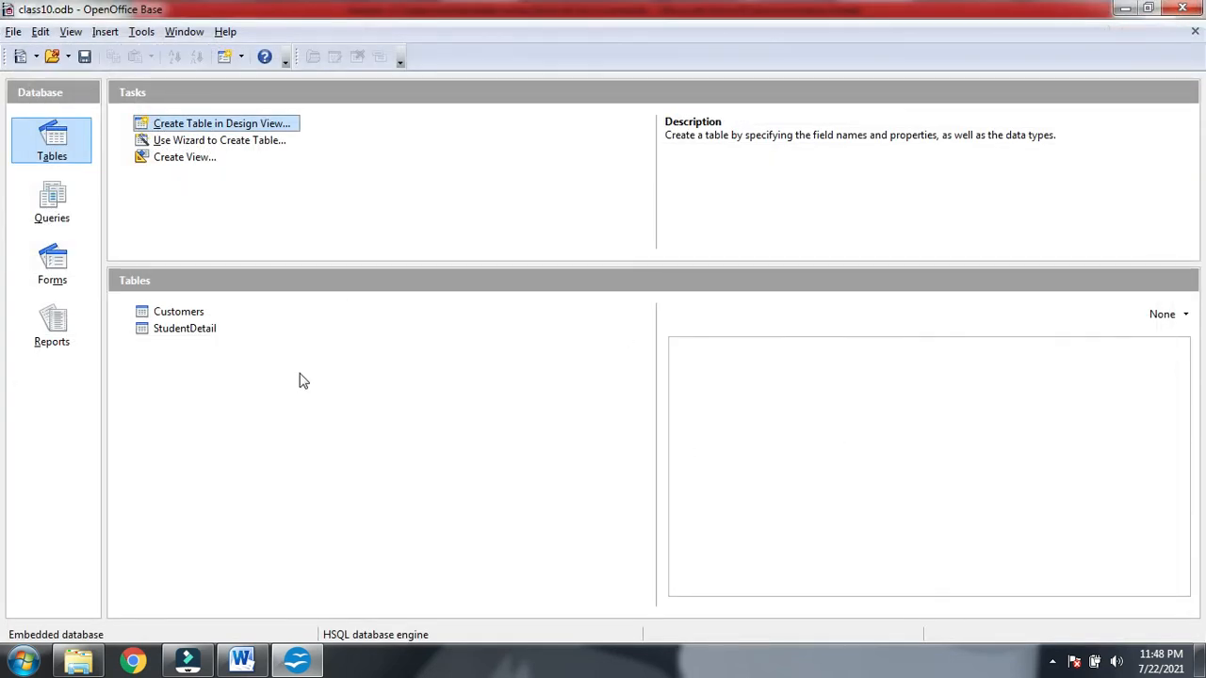
double_click(212, 331)
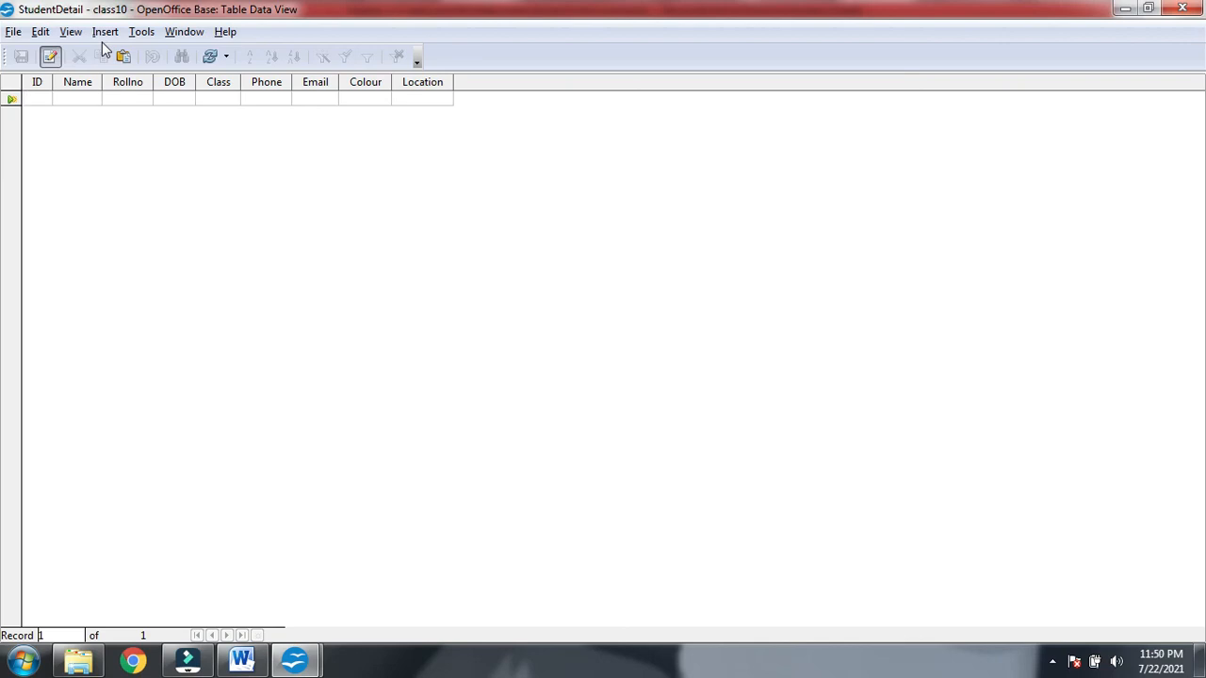
left_click(243, 659)
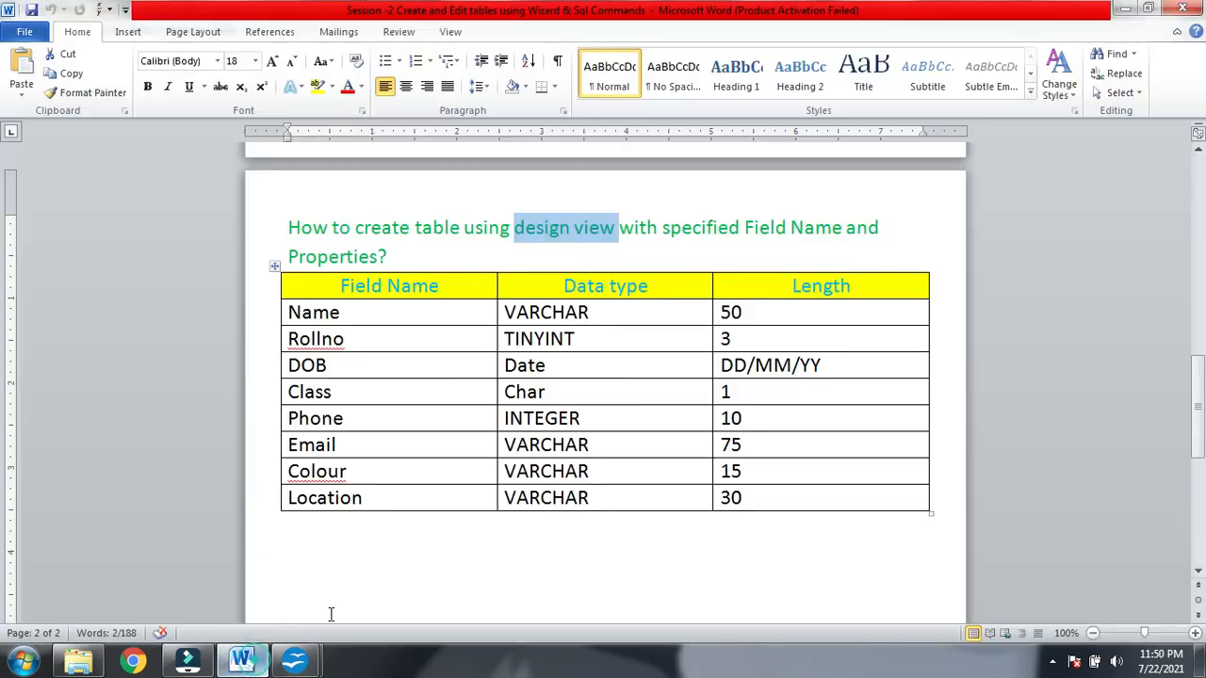
scroll(751, 487, "down", 10)
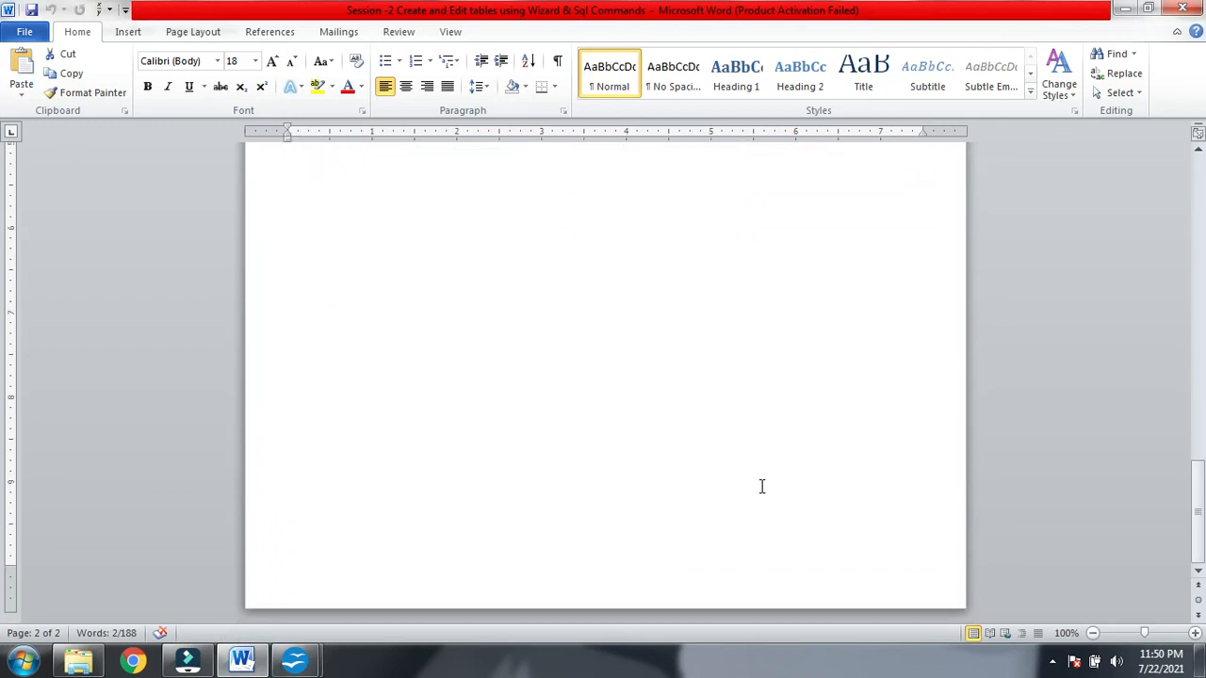